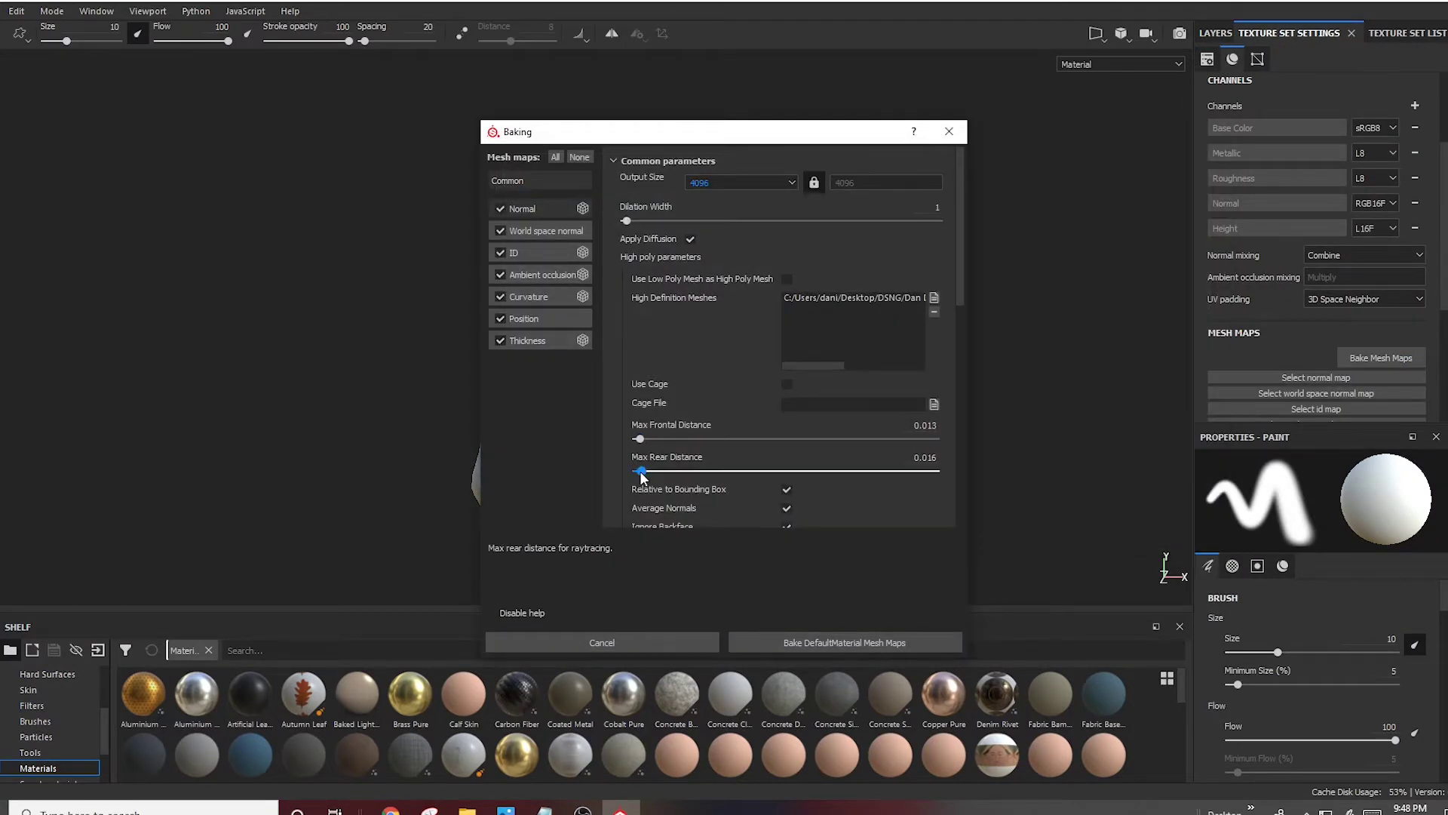
Review the Position, Thickness and Ambient occlusion bake settings, then bake the DefaultMaterial mesh maps at 4096
{"action": "left_click", "coordinate": [524, 318]}
{"action": "left_click", "coordinate": [540, 340]}
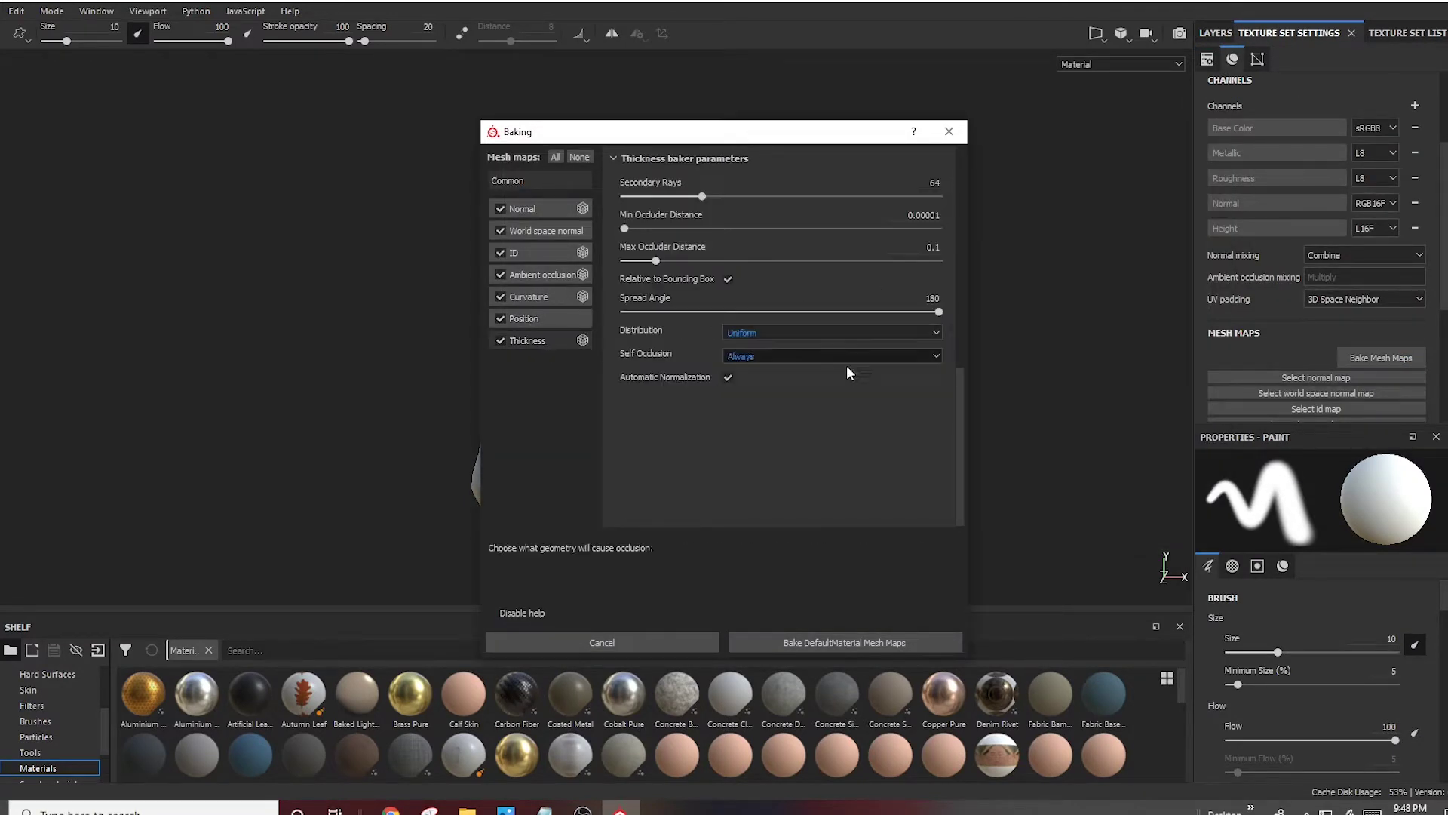
{"action": "left_click", "coordinate": [542, 274]}
{"action": "left_click", "coordinate": [804, 642]}
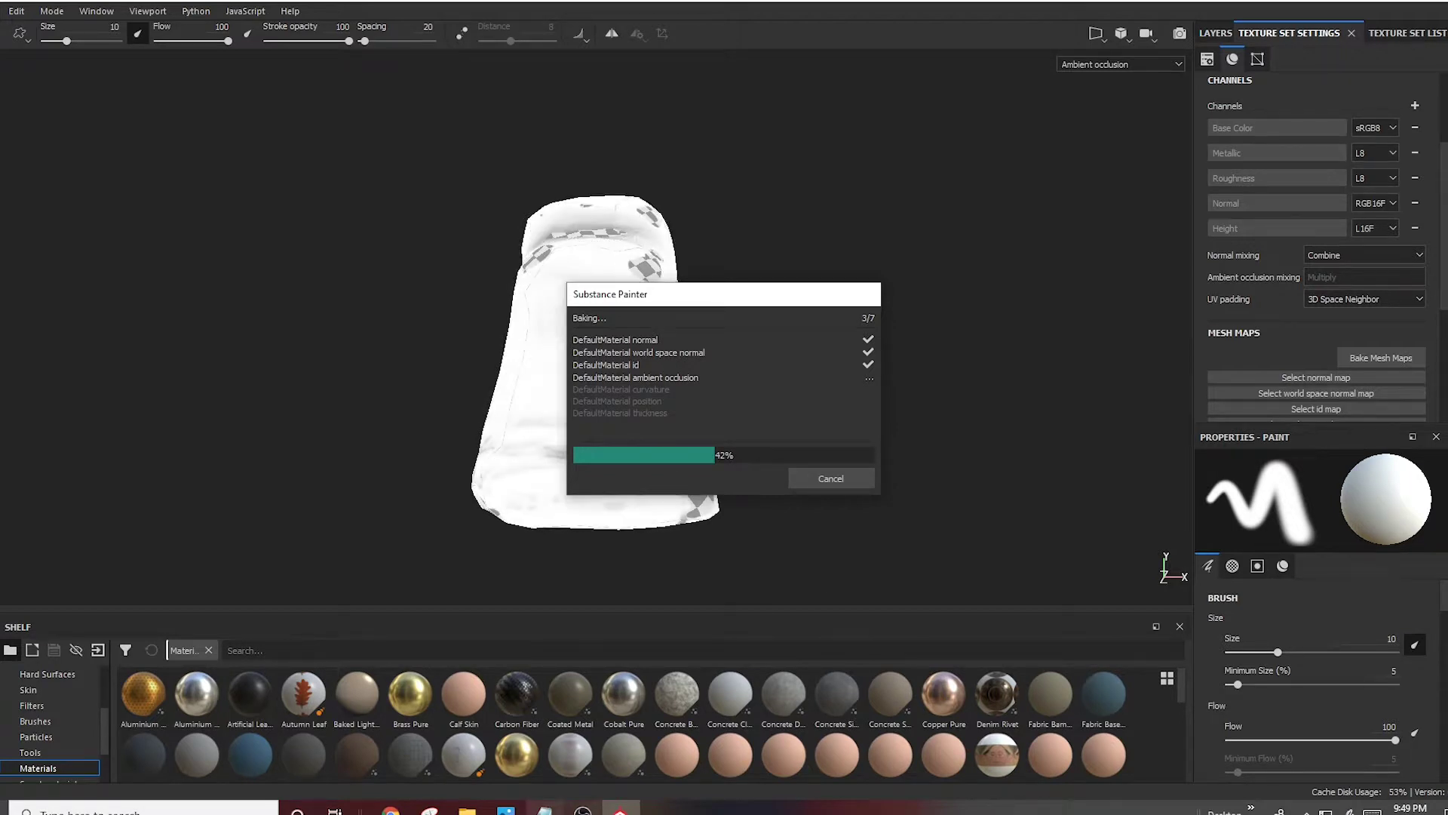
Check the sandstone reference photo, let all seven mesh maps finish baking, and frame the rock
{"action": "left_click", "coordinate": [506, 810]}
{"action": "scroll", "coordinate": [36, 453], "scroll_direction": "up", "scroll_amount": 3}
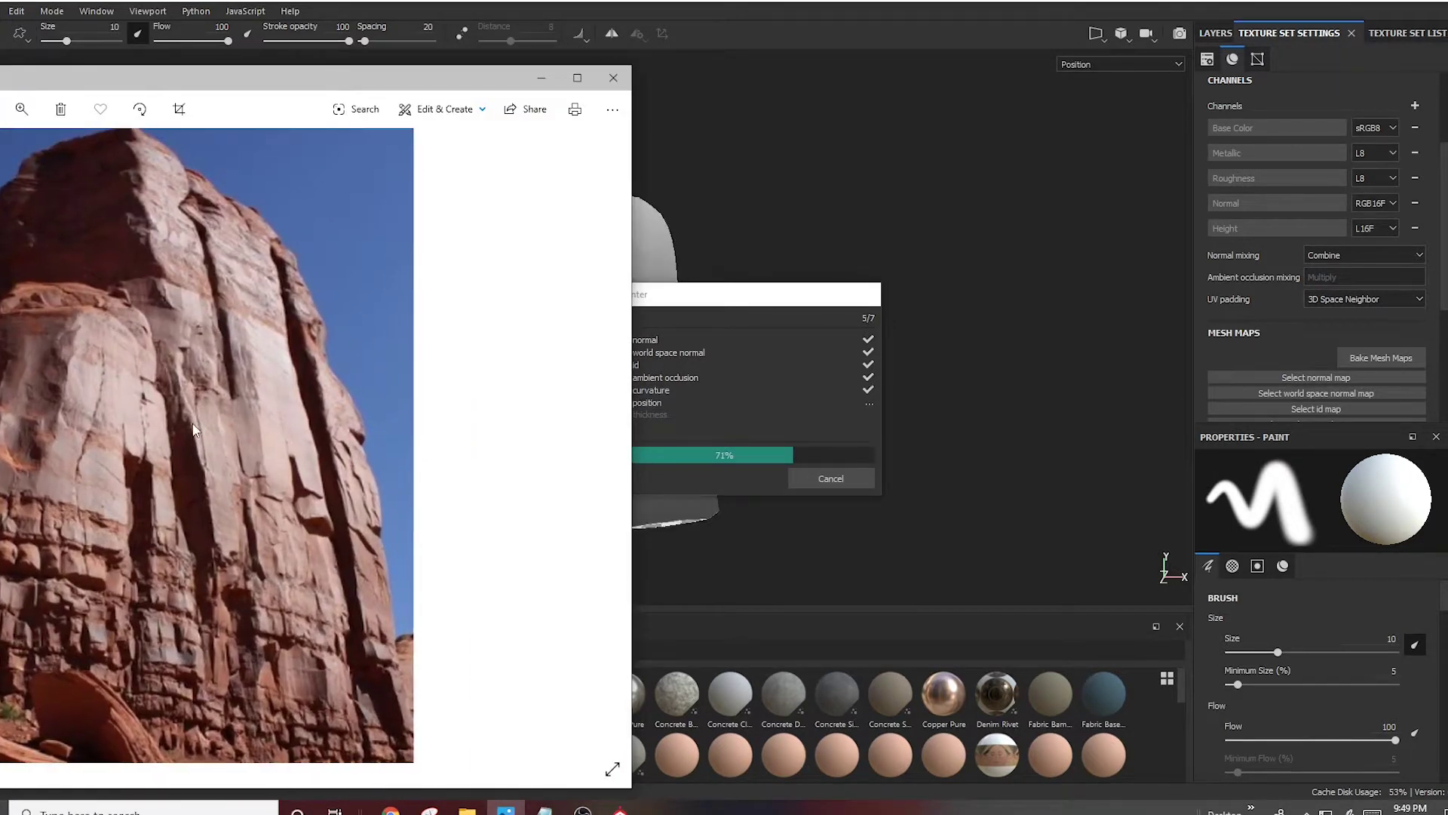
{"action": "left_click", "coordinate": [760, 288]}
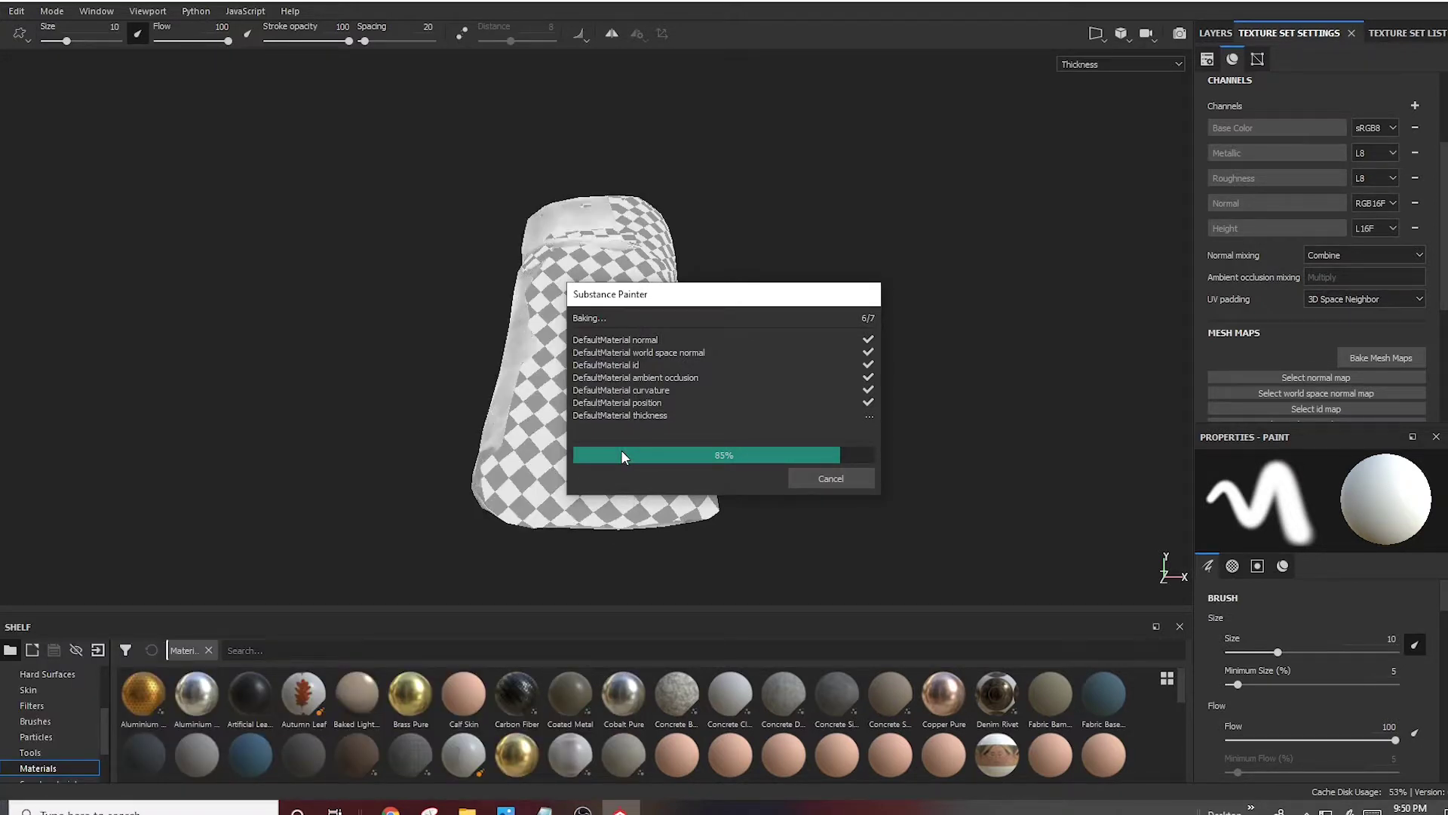
{"action": "left_click_drag", "start_coordinate": [723, 300], "coordinate": [896, 250]}
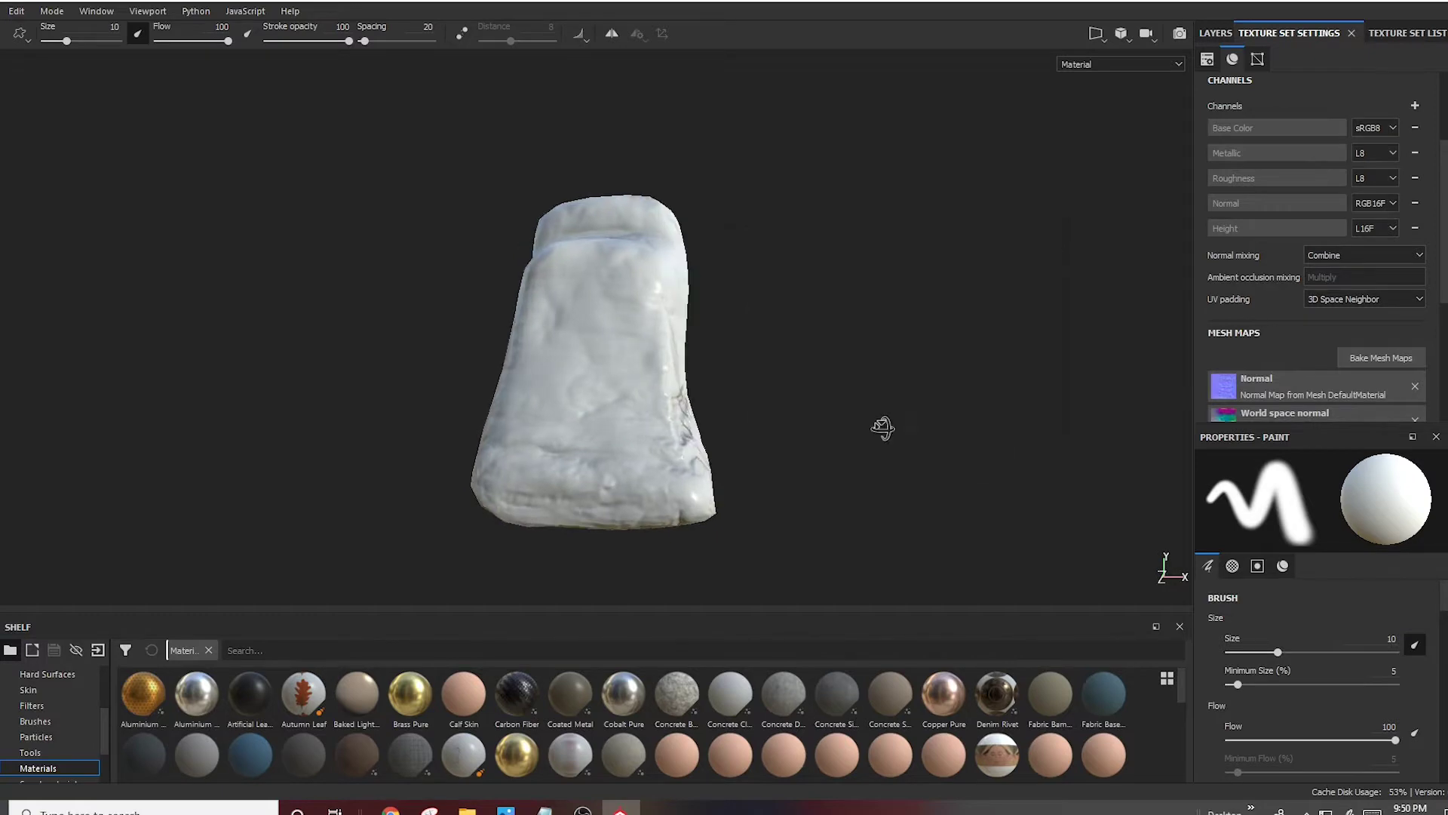
{"action": "scroll", "coordinate": [880, 423], "scroll_direction": "up", "scroll_amount": 5}
{"action": "scroll", "coordinate": [792, 401], "scroll_direction": "up", "scroll_amount": 5}
{"action": "scroll", "coordinate": [792, 402], "scroll_direction": "down", "scroll_amount": 10}
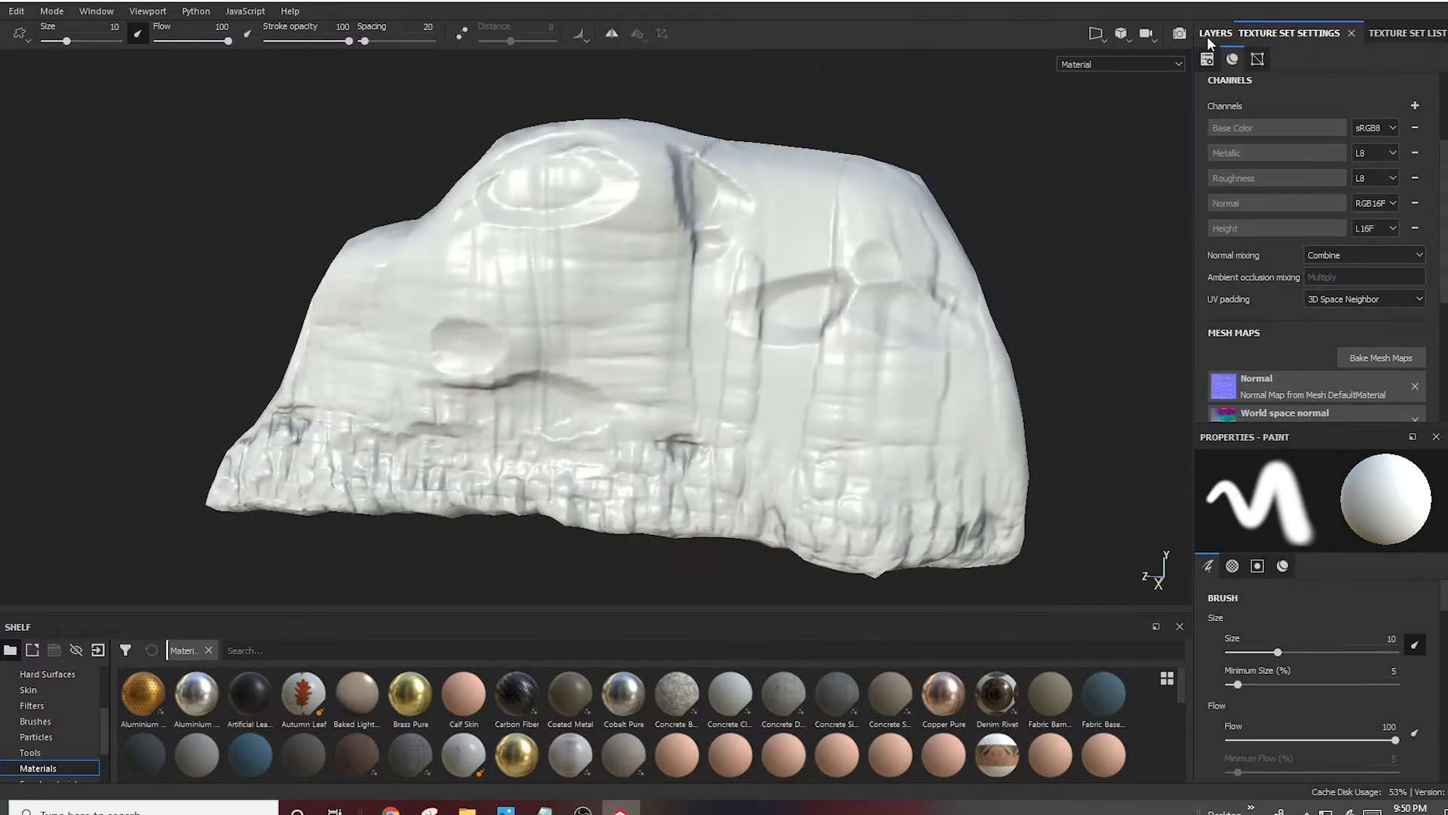
Add a fill layer with metal off, roughness on at 0.81, and a dark red sampled from the photo
{"action": "left_click", "coordinate": [1215, 32]}
{"action": "left_click", "coordinate": [1368, 57]}
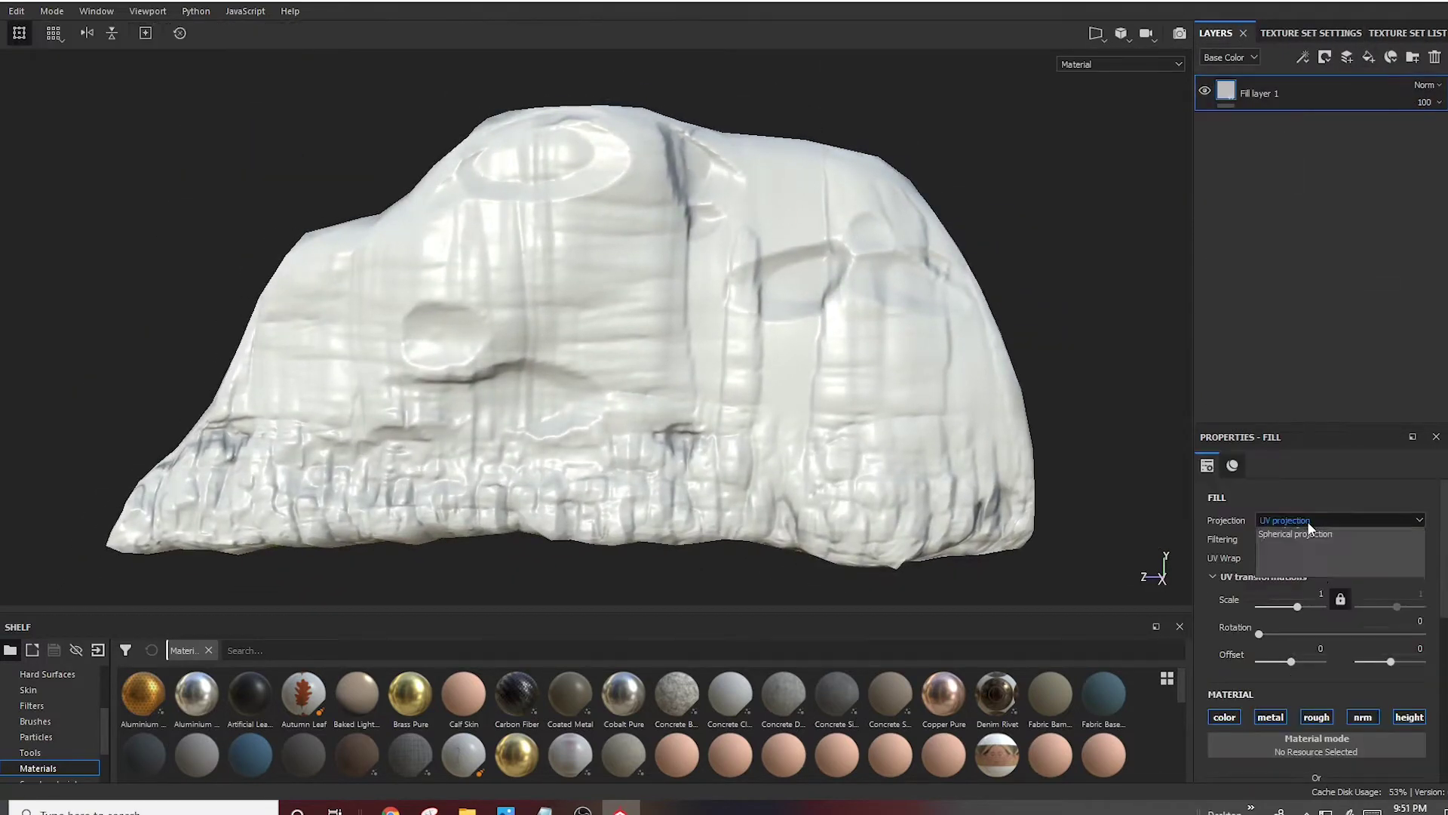
{"action": "scroll", "coordinate": [1306, 522], "scroll_direction": "down", "scroll_amount": 5}
{"action": "left_click_drag", "start_coordinate": [1210, 774], "coordinate": [1237, 774]}
{"action": "left_click", "coordinate": [1270, 594]}
{"action": "left_click", "coordinate": [1317, 595]}
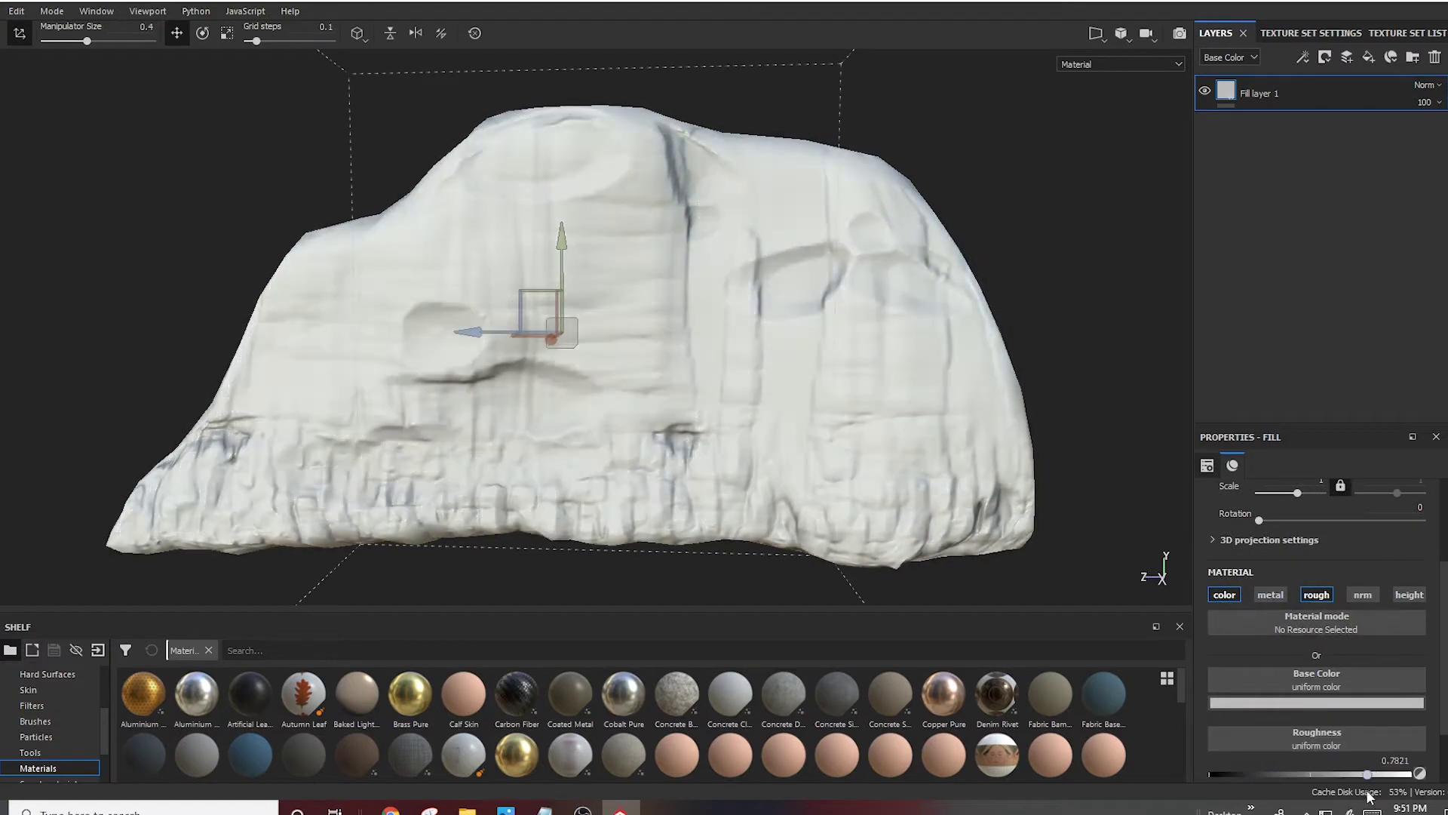
{"action": "left_click", "coordinate": [1267, 702]}
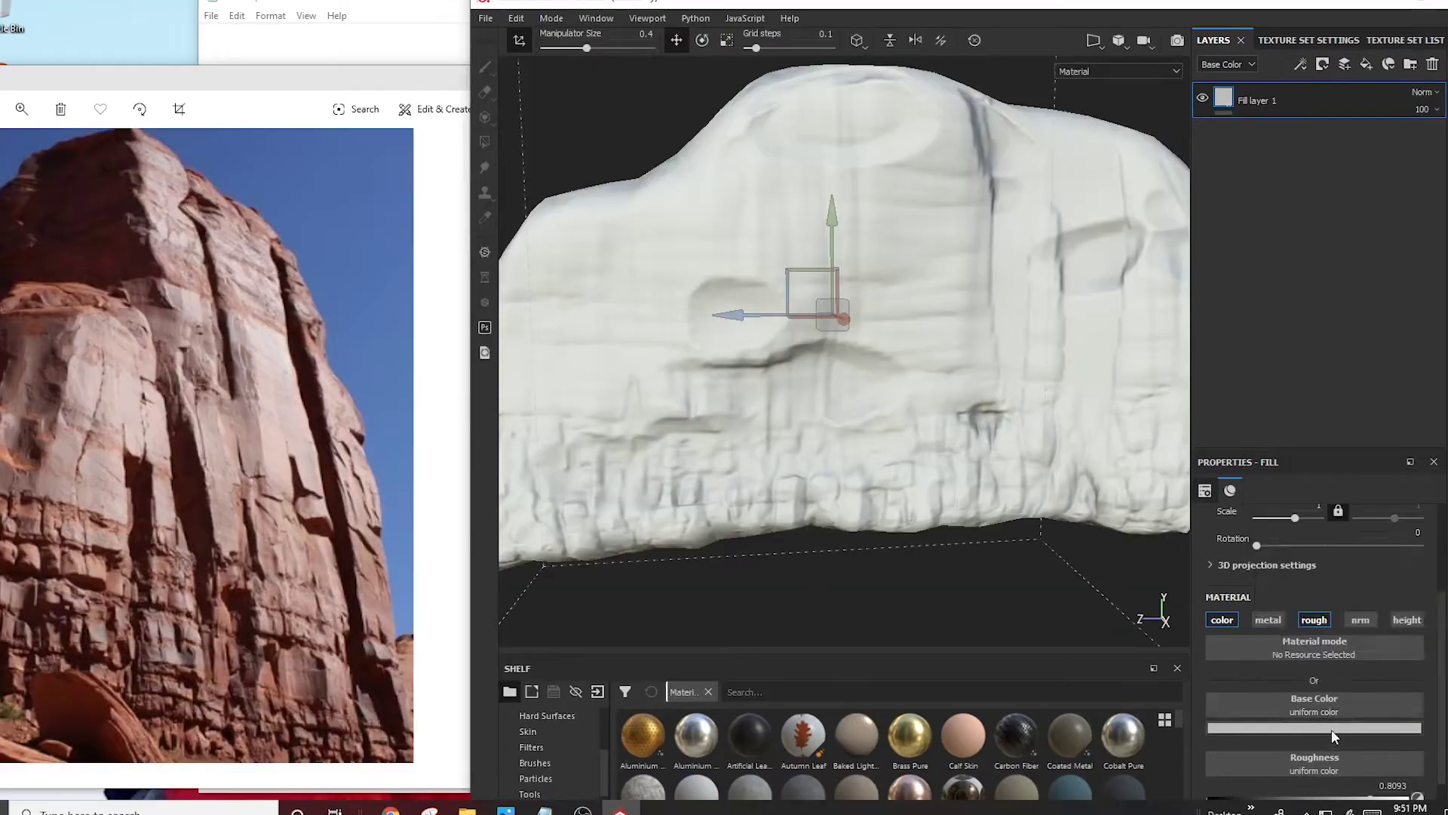
{"action": "left_click", "coordinate": [1312, 670]}
{"action": "left_click", "coordinate": [1366, 64]}
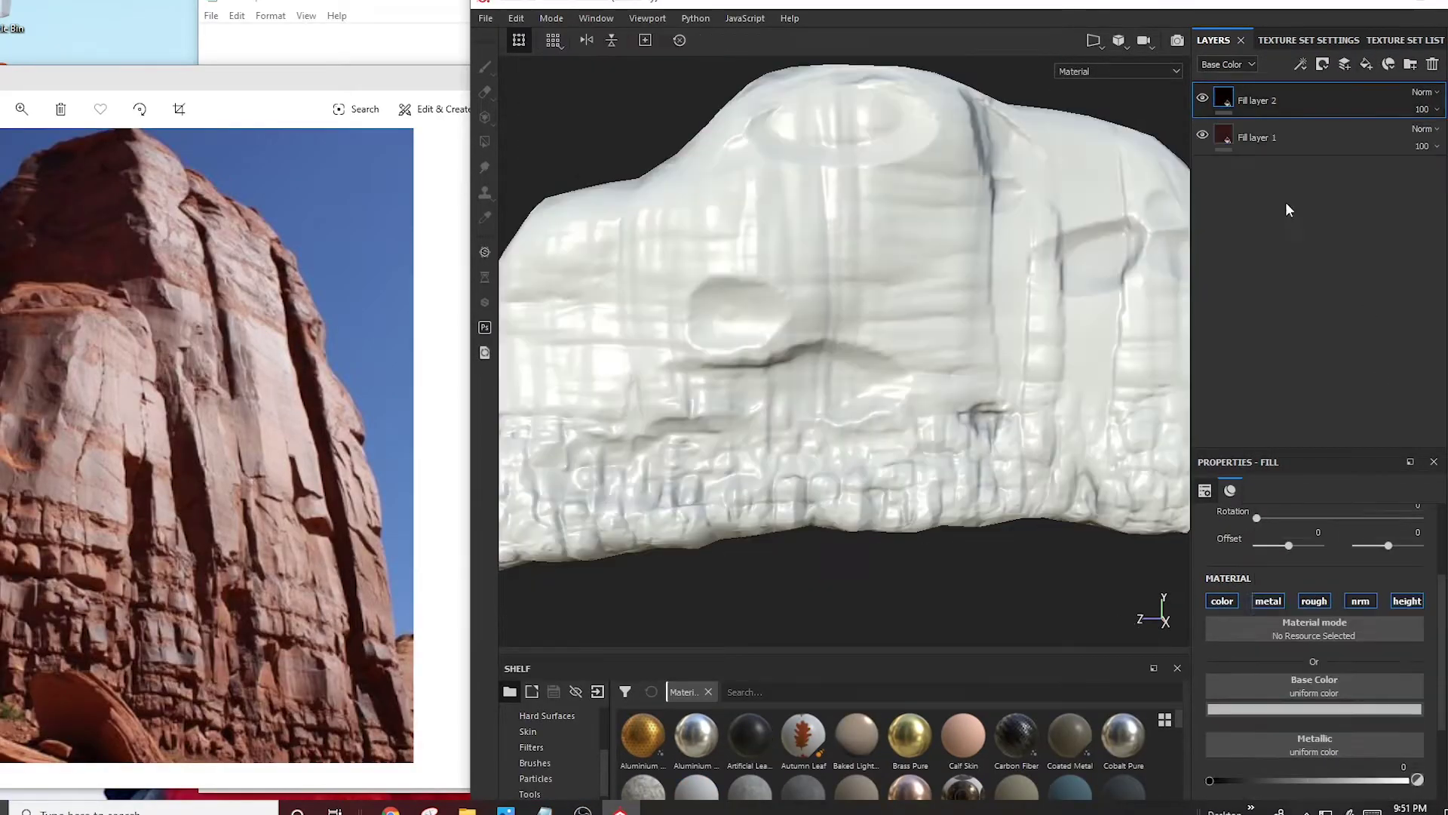
Add second and third fill layers coloured red and pale pink from the photo, with black masks
{"action": "left_click", "coordinate": [1312, 709]}
{"action": "left_click", "coordinate": [1333, 533]}
{"action": "left_click", "coordinate": [339, 515]}
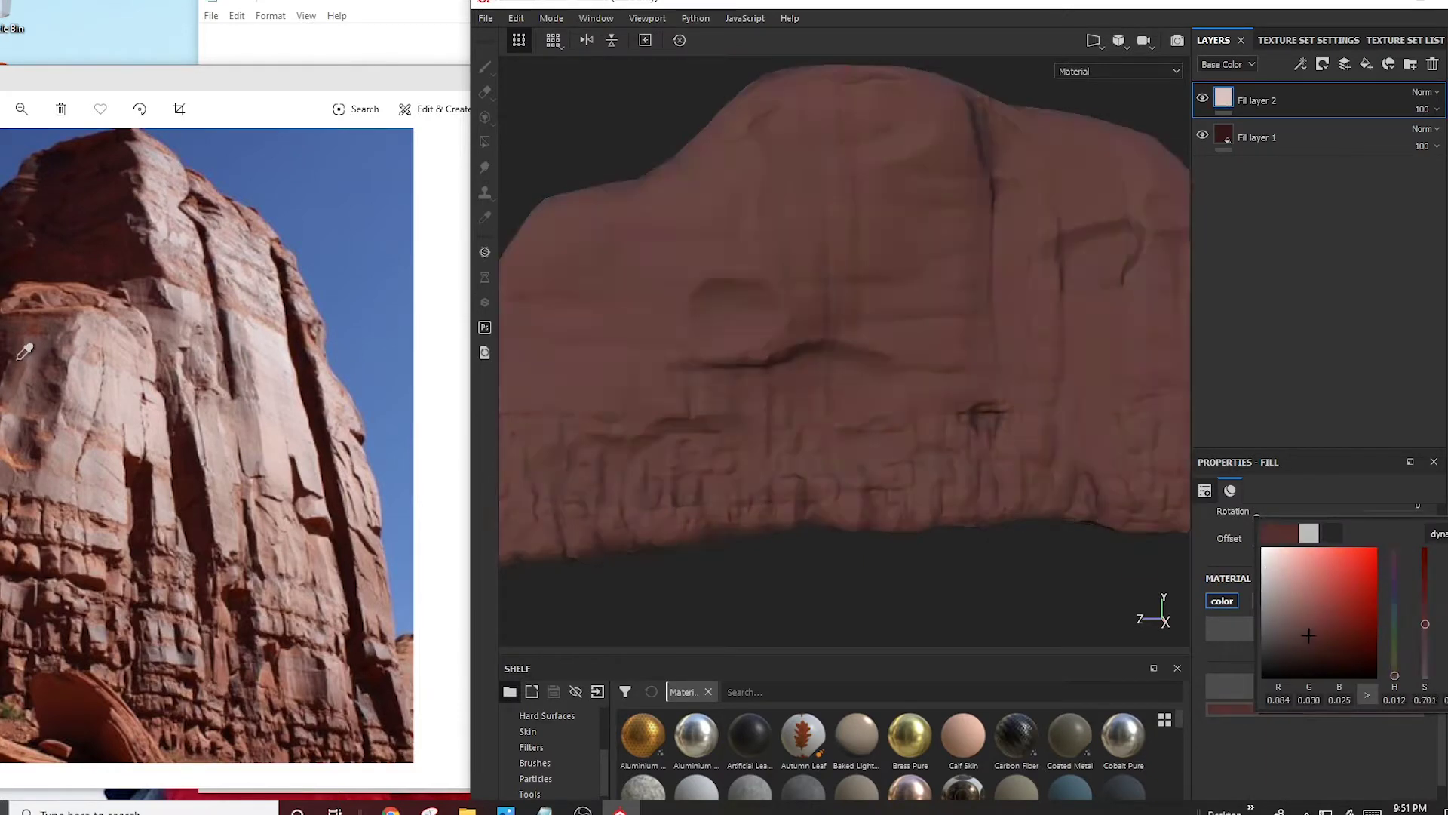
{"action": "left_click", "coordinate": [30, 324]}
{"action": "left_click", "coordinate": [1366, 64]}
{"action": "left_click", "coordinate": [1314, 709]}
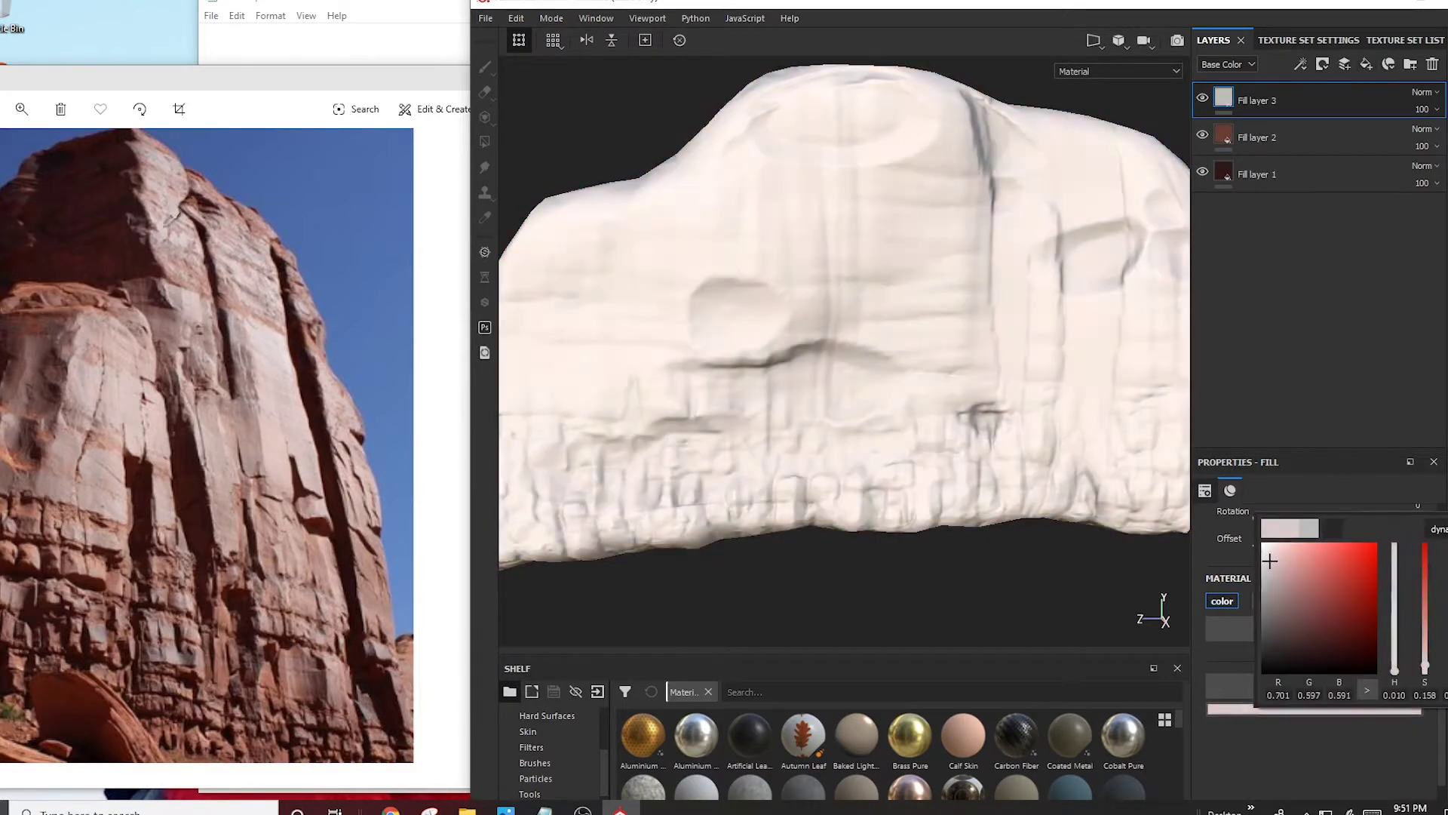
{"action": "right_click", "coordinate": [1233, 142]}
{"action": "left_click", "coordinate": [1286, 159]}
Apply the Dirt Leak Dry smart mask to Fill layer 2's mask
{"action": "right_click", "coordinate": [1249, 128]}
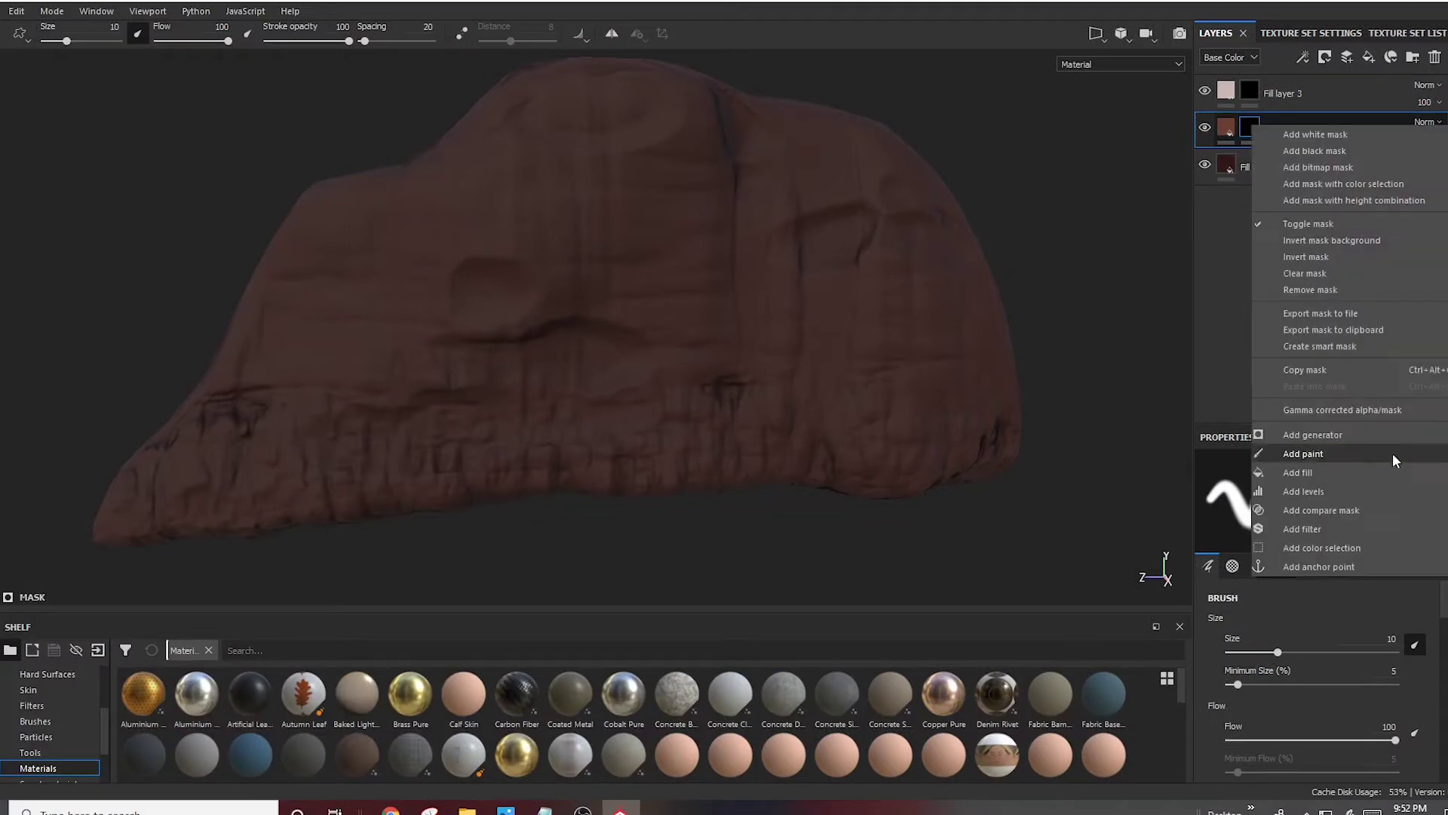
{"action": "left_click", "coordinate": [45, 776]}
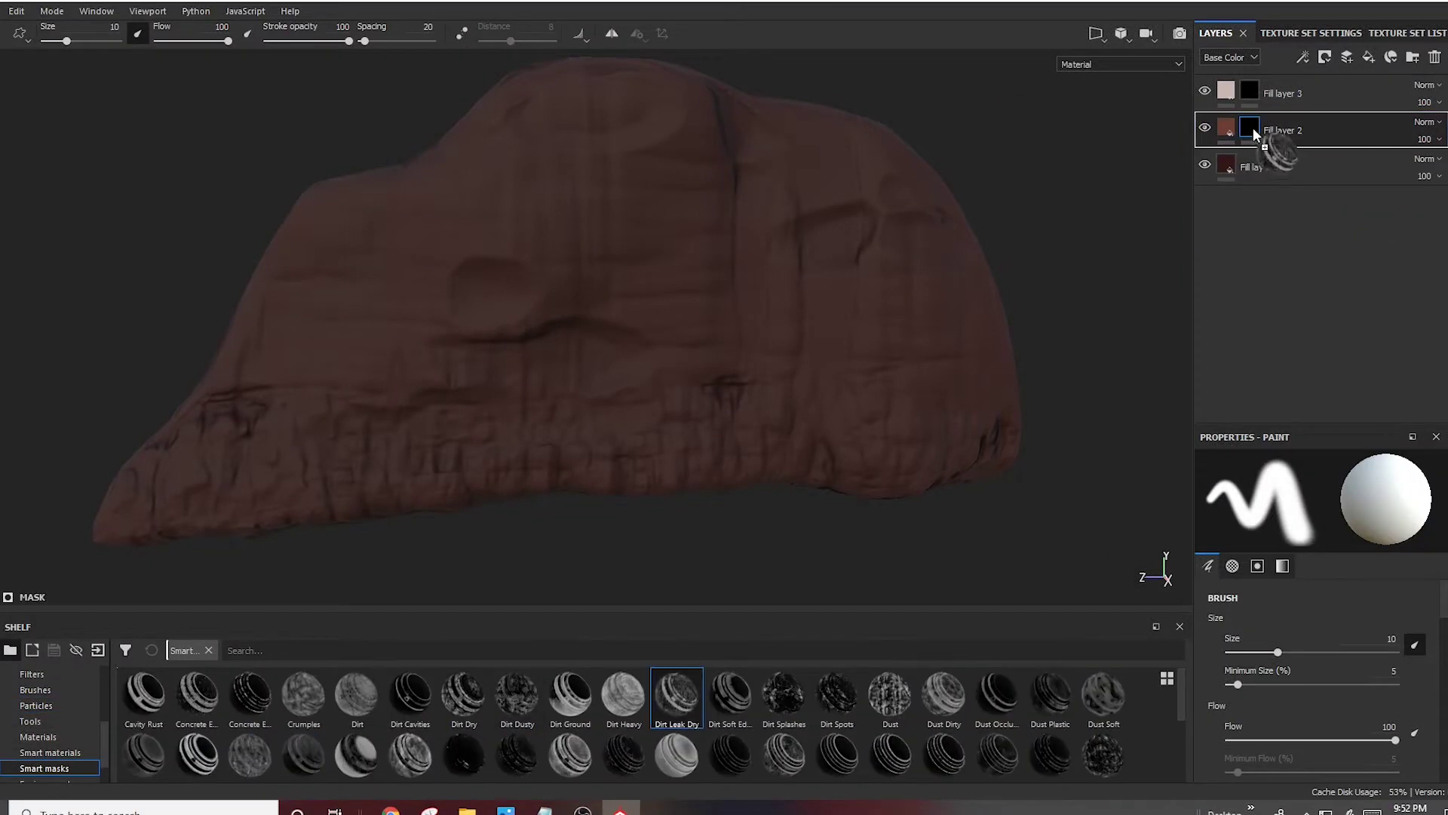
{"action": "left_click_drag", "start_coordinate": [1254, 135], "coordinate": [1252, 132]}
{"action": "left_click_drag", "start_coordinate": [704, 387], "coordinate": [913, 400], "text": "alt"}
{"action": "left_click", "coordinate": [1248, 160]}
{"action": "left_click", "coordinate": [1297, 179]}
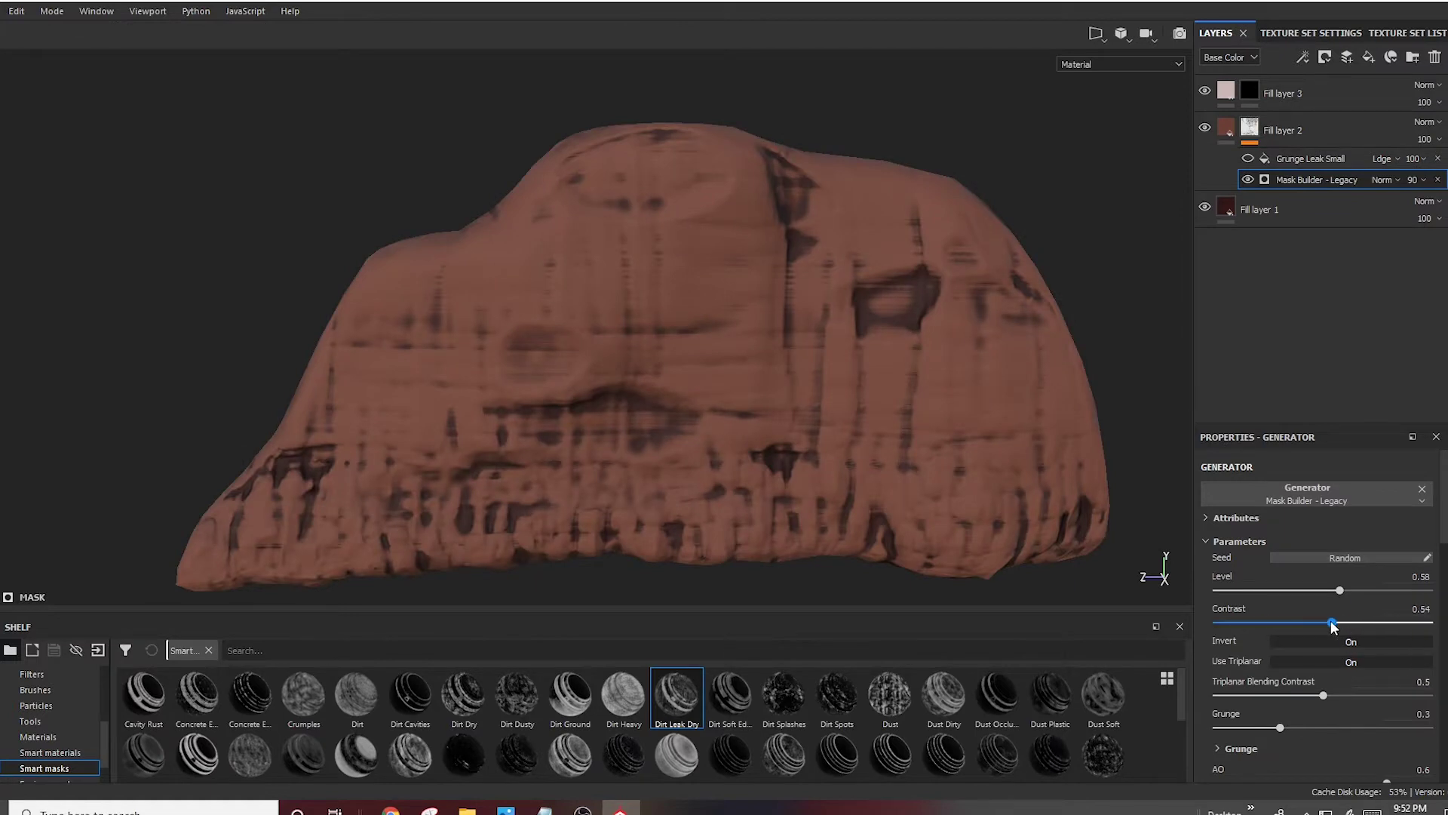
Raise the Mask Builder Level and adjust its contrast and grunge settings
{"action": "left_click_drag", "start_coordinate": [1338, 595], "coordinate": [1391, 601]}
{"action": "left_click_drag", "start_coordinate": [1280, 727], "coordinate": [1271, 727]}
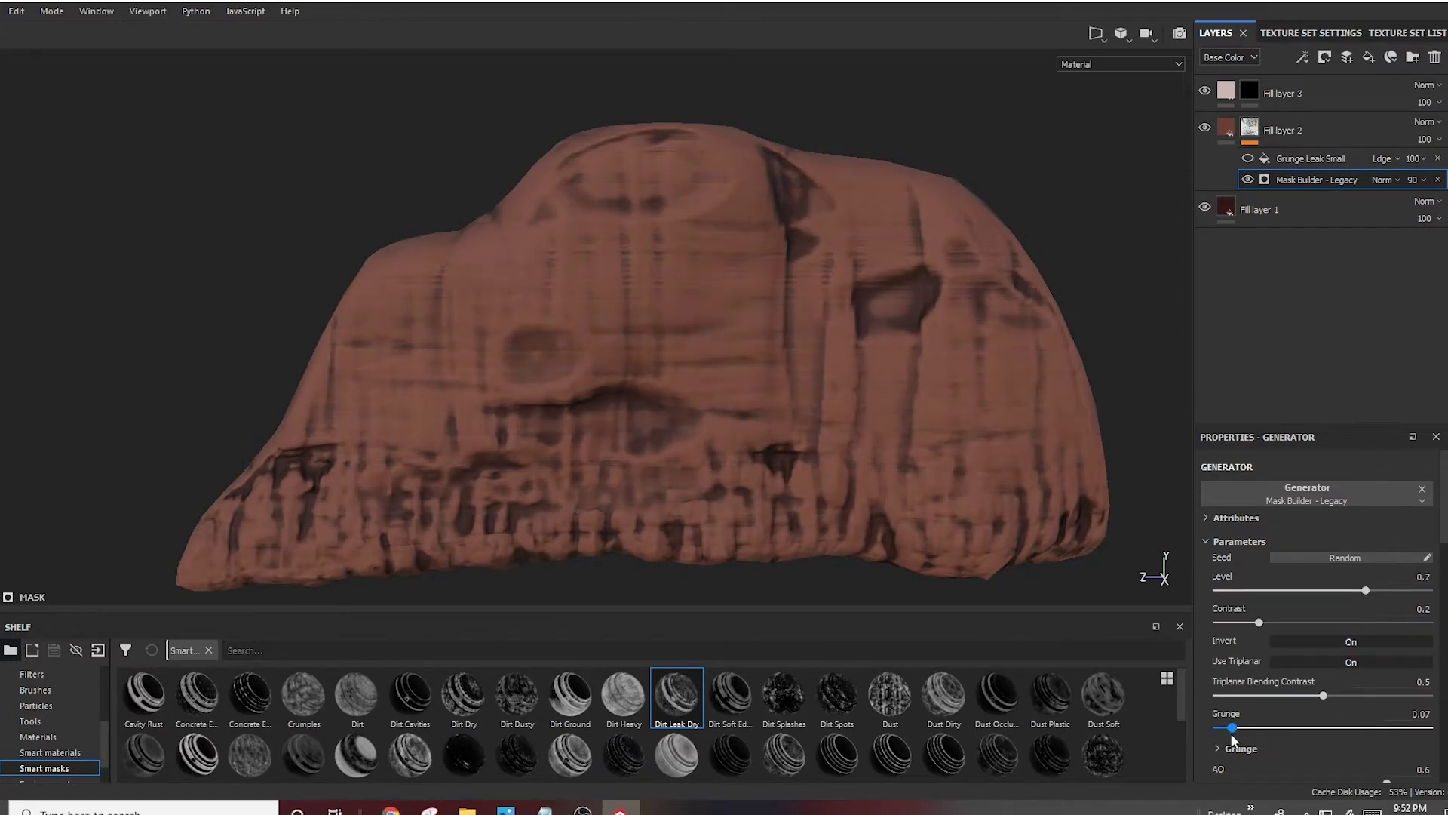
{"action": "scroll", "coordinate": [1283, 647], "scroll_direction": "down", "scroll_amount": 3}
{"action": "scroll", "coordinate": [1355, 710], "scroll_direction": "down", "scroll_amount": 3}
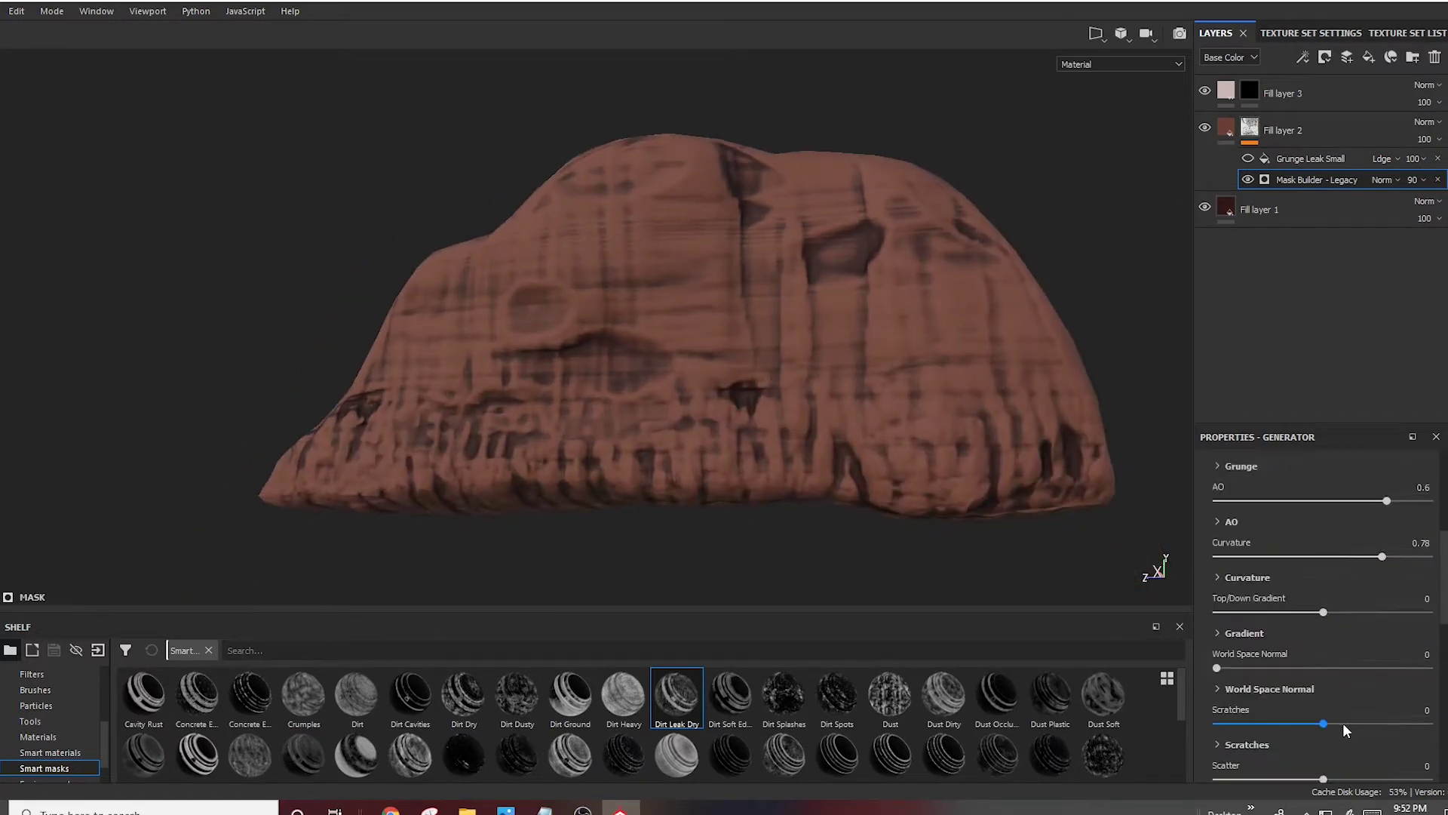
{"action": "scroll", "coordinate": [1352, 686], "scroll_direction": "down", "scroll_amount": 2}
{"action": "scroll", "coordinate": [1335, 678], "scroll_direction": "up", "scroll_amount": 2}
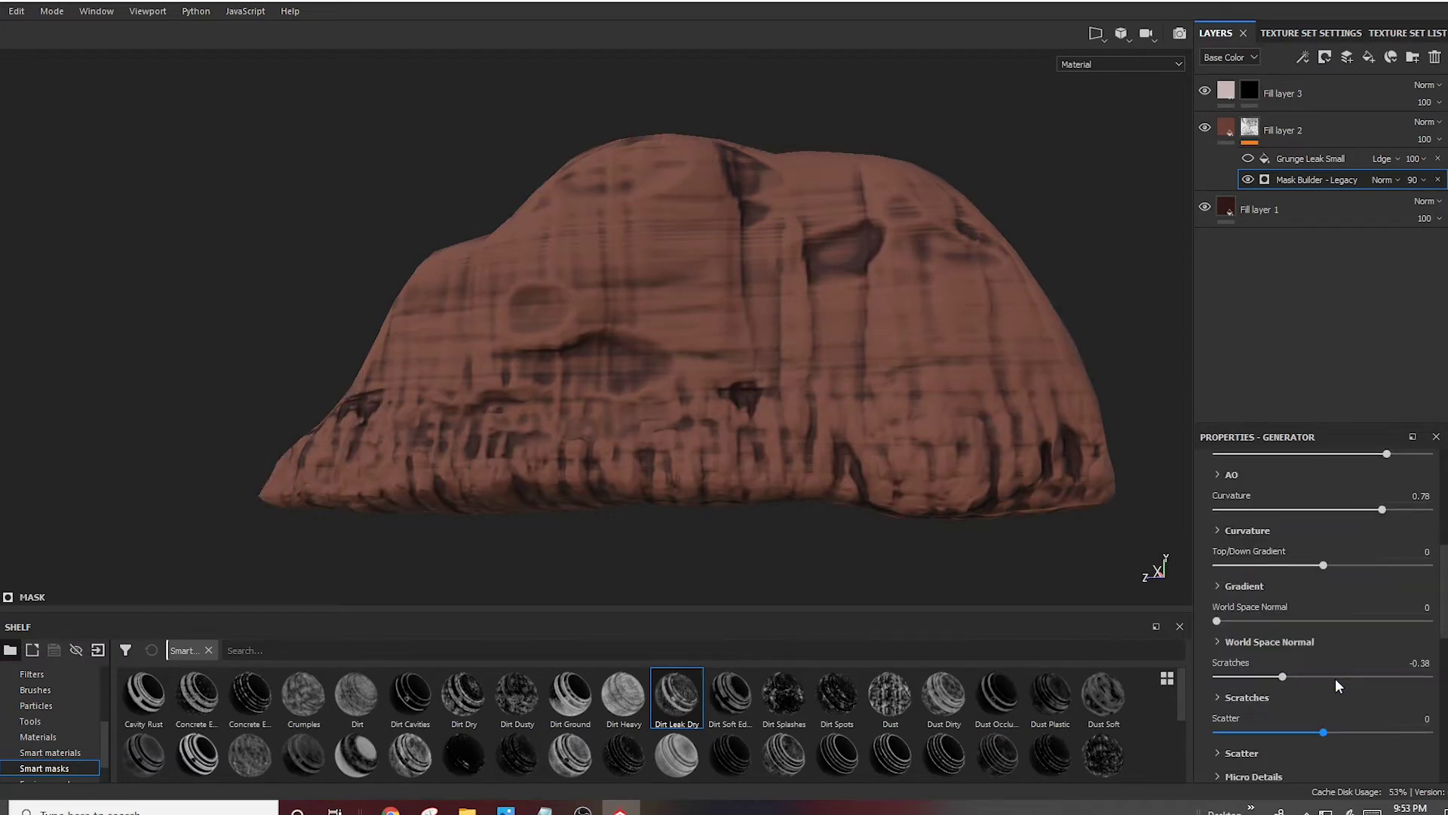
{"action": "scroll", "coordinate": [1335, 678], "scroll_direction": "up", "scroll_amount": 2}
{"action": "scroll", "coordinate": [1219, 667], "scroll_direction": "up", "scroll_amount": 2}
{"action": "scroll", "coordinate": [1269, 673], "scroll_direction": "up", "scroll_amount": 2}
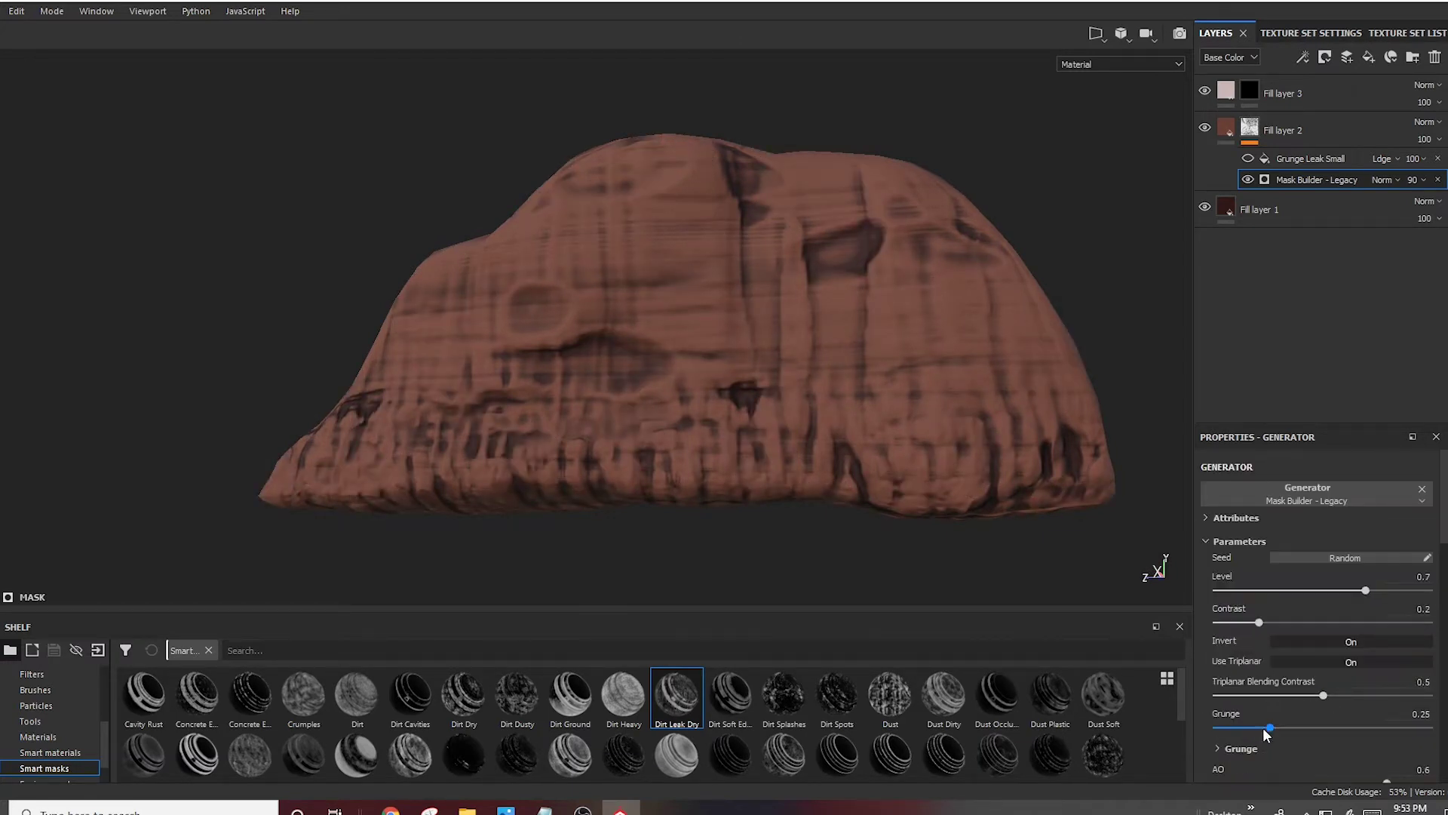
Add a Blur filter to soften the streaks and rotate the Grunge Leak Small fill 90°
{"action": "left_click", "coordinate": [1373, 281]}
{"action": "left_click", "coordinate": [1391, 554]}
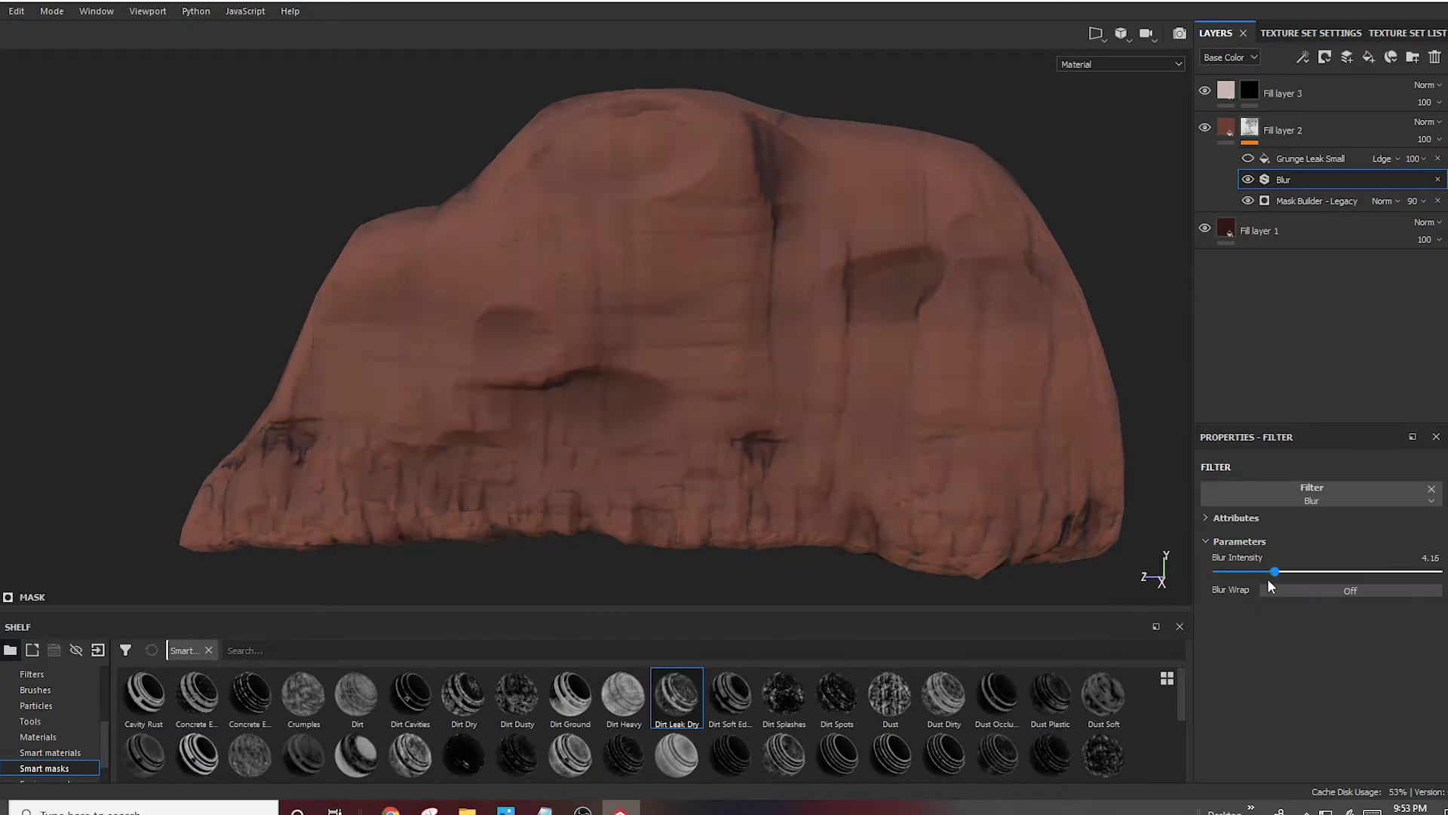
{"action": "left_click_drag", "start_coordinate": [1268, 577], "coordinate": [1237, 591]}
{"action": "left_click", "coordinate": [1305, 156]}
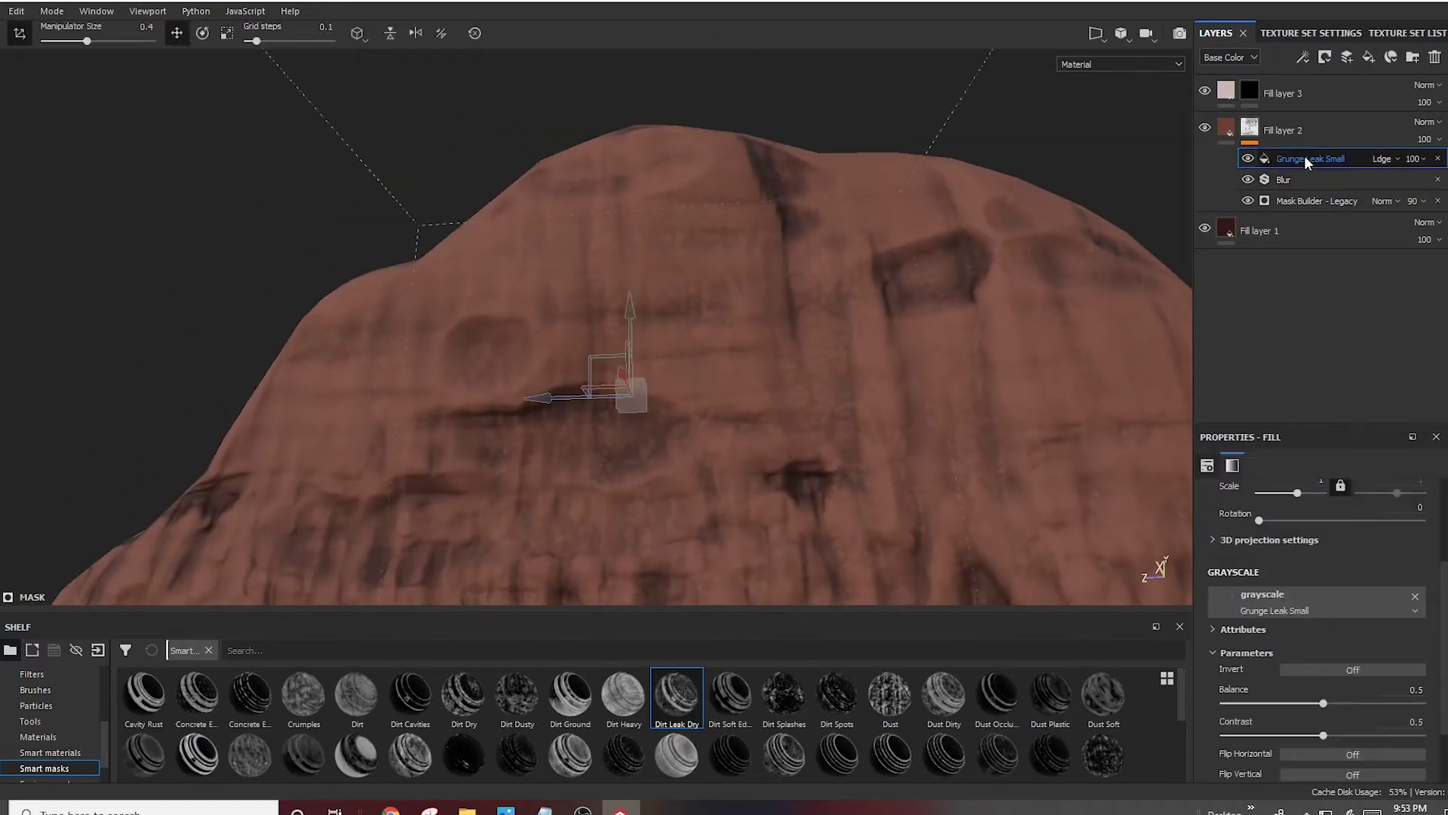
{"action": "scroll", "coordinate": [1333, 601], "scroll_direction": "up", "scroll_amount": 1}
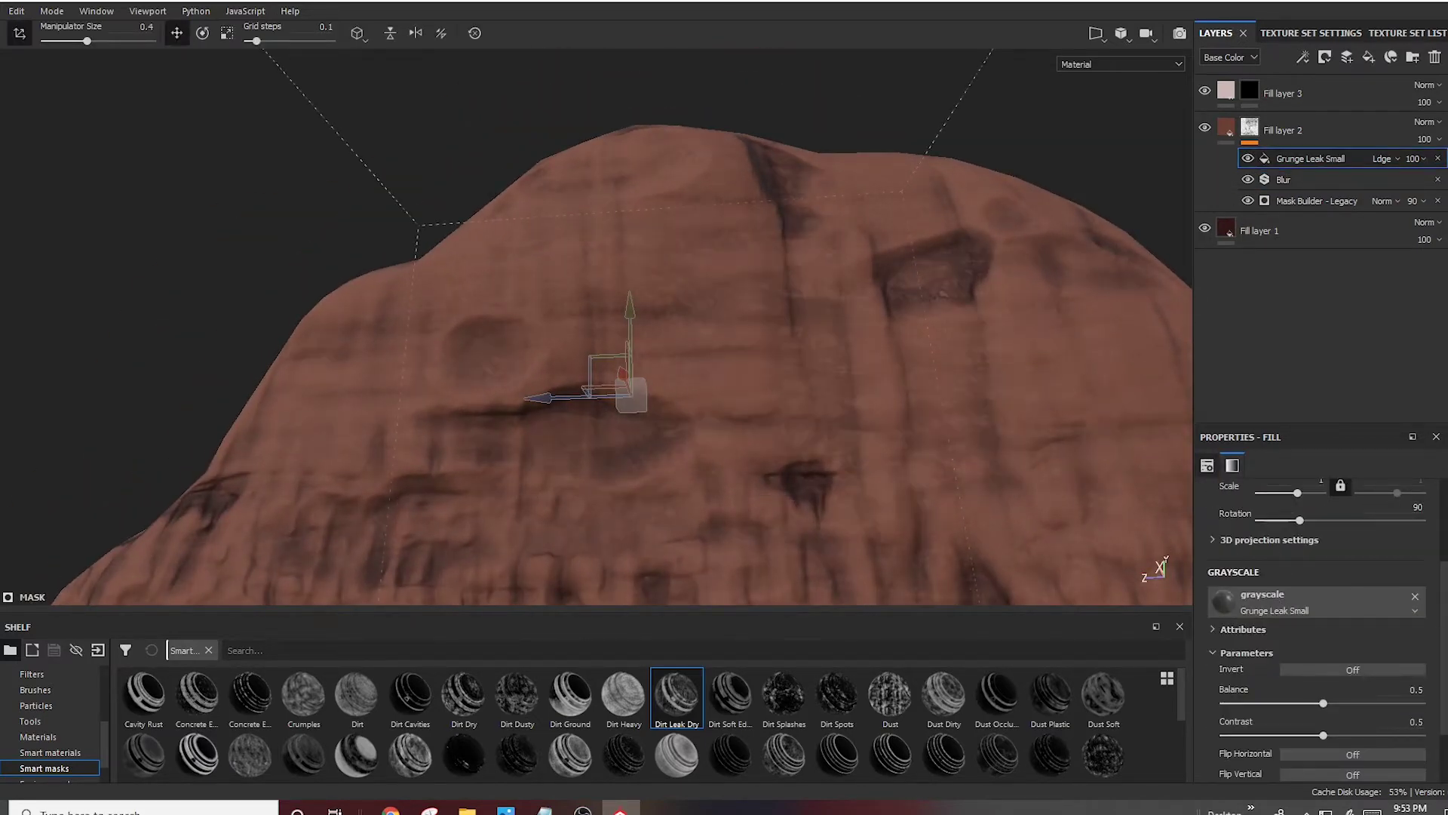
{"action": "scroll", "coordinate": [808, 391], "scroll_direction": "down", "scroll_amount": 3}
{"action": "left_click_drag", "start_coordinate": [808, 390], "coordinate": [624, 408], "text": "alt"}
Adjust Fill layer 1's dark red base colour
{"action": "left_click", "coordinate": [1267, 230]}
{"action": "left_click", "coordinate": [1309, 662]}
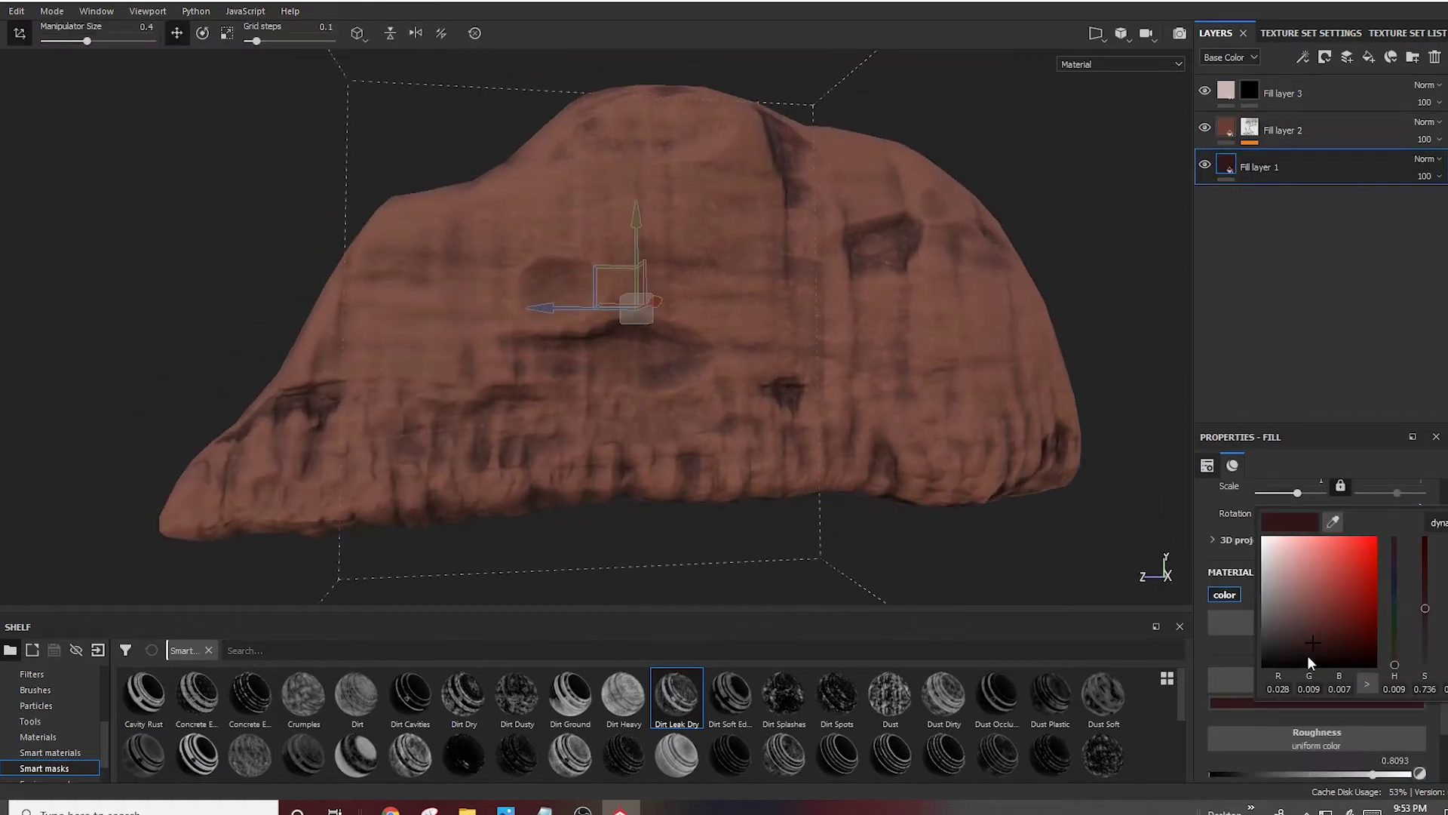
{"action": "left_click_drag", "start_coordinate": [980, 422], "coordinate": [931, 430], "text": "alt"}
{"action": "left_click", "coordinate": [1282, 93]}
Apply the Sharp Dirt smart mask to Fill layer 3 and lower the Dirt contrast
{"action": "scroll", "coordinate": [711, 728], "scroll_direction": "down", "scroll_amount": 3}
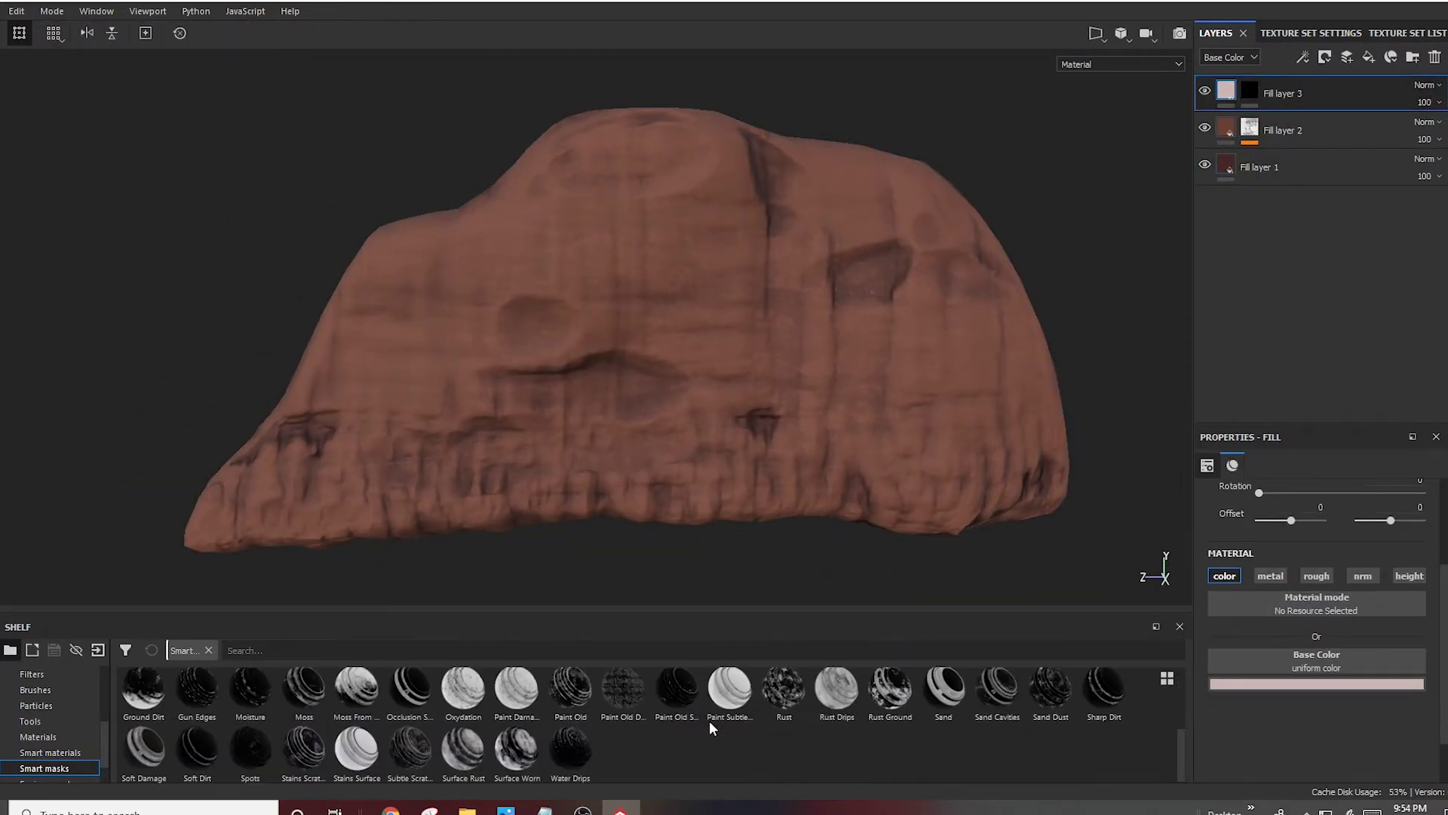
{"action": "left_click_drag", "start_coordinate": [1104, 690], "coordinate": [1261, 100]}
{"action": "left_click", "coordinate": [1283, 143]}
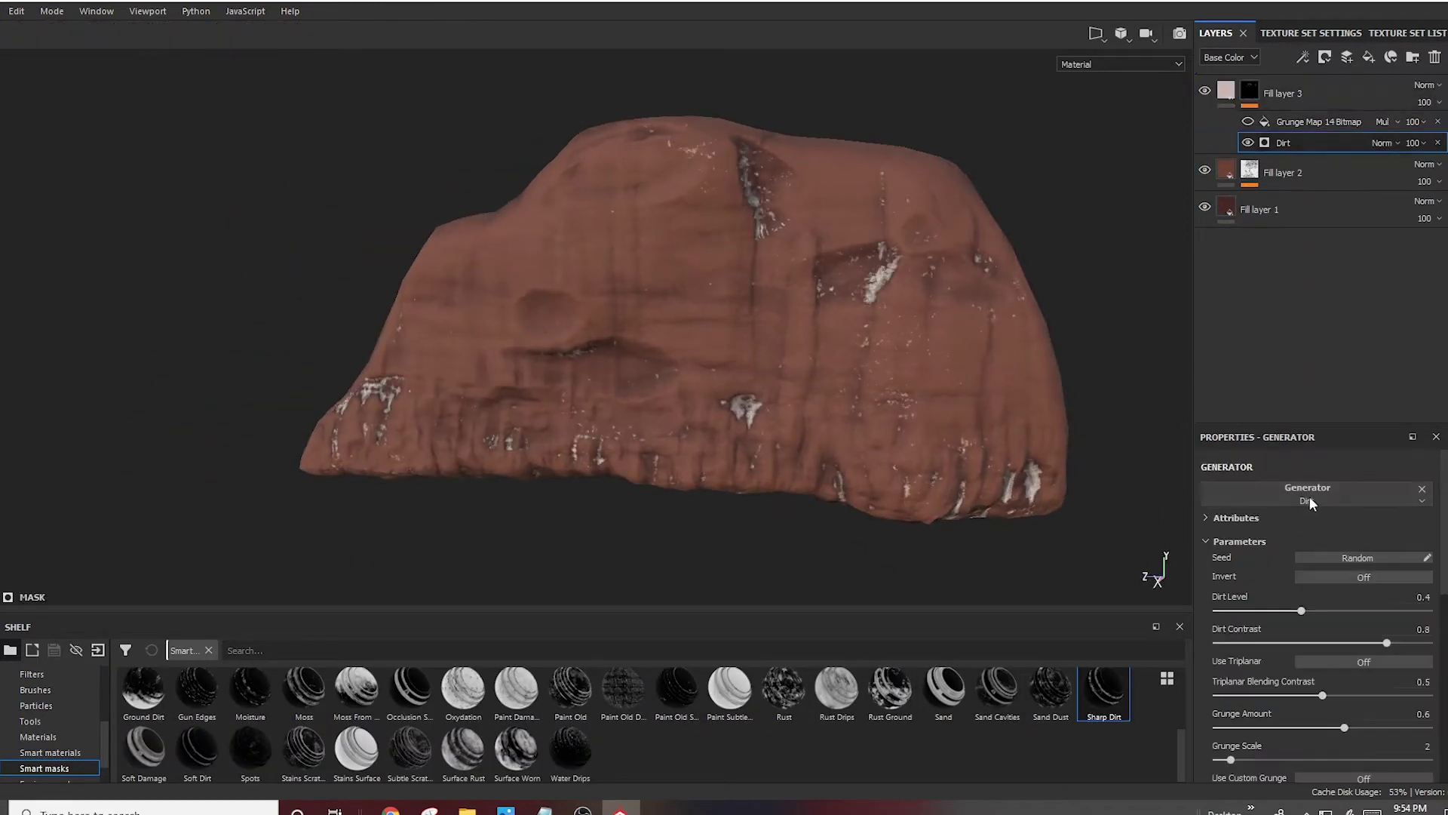
{"action": "left_click_drag", "start_coordinate": [1343, 643], "coordinate": [1260, 621]}
{"action": "left_click", "coordinate": [1318, 122]}
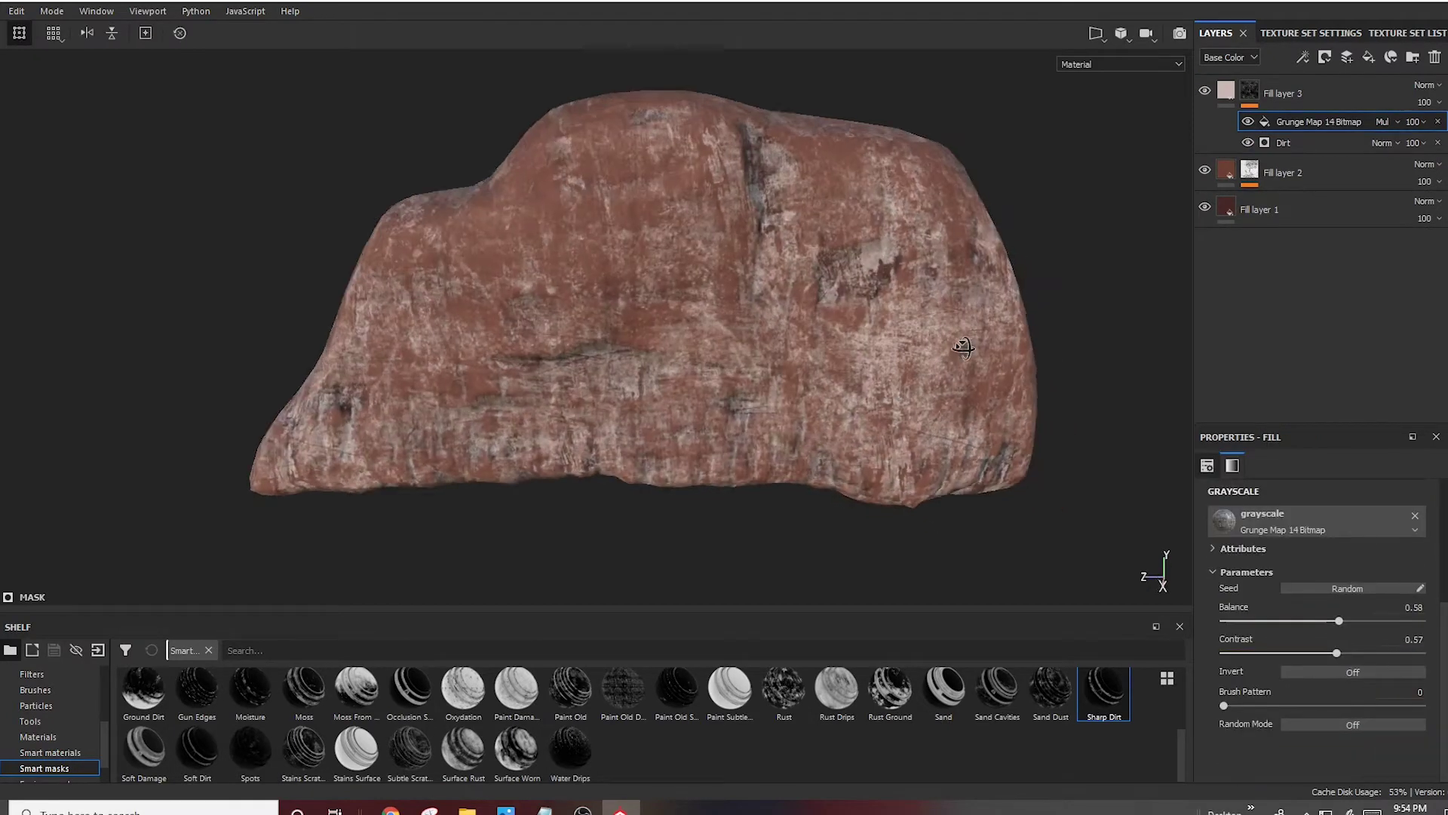
Duplicate Fill layer 3, then make the original light peach with height -0.2451
{"action": "key", "text": "ctrl+d"}
{"action": "left_click", "coordinate": [1290, 172]}
{"action": "left_click", "coordinate": [1232, 621]}
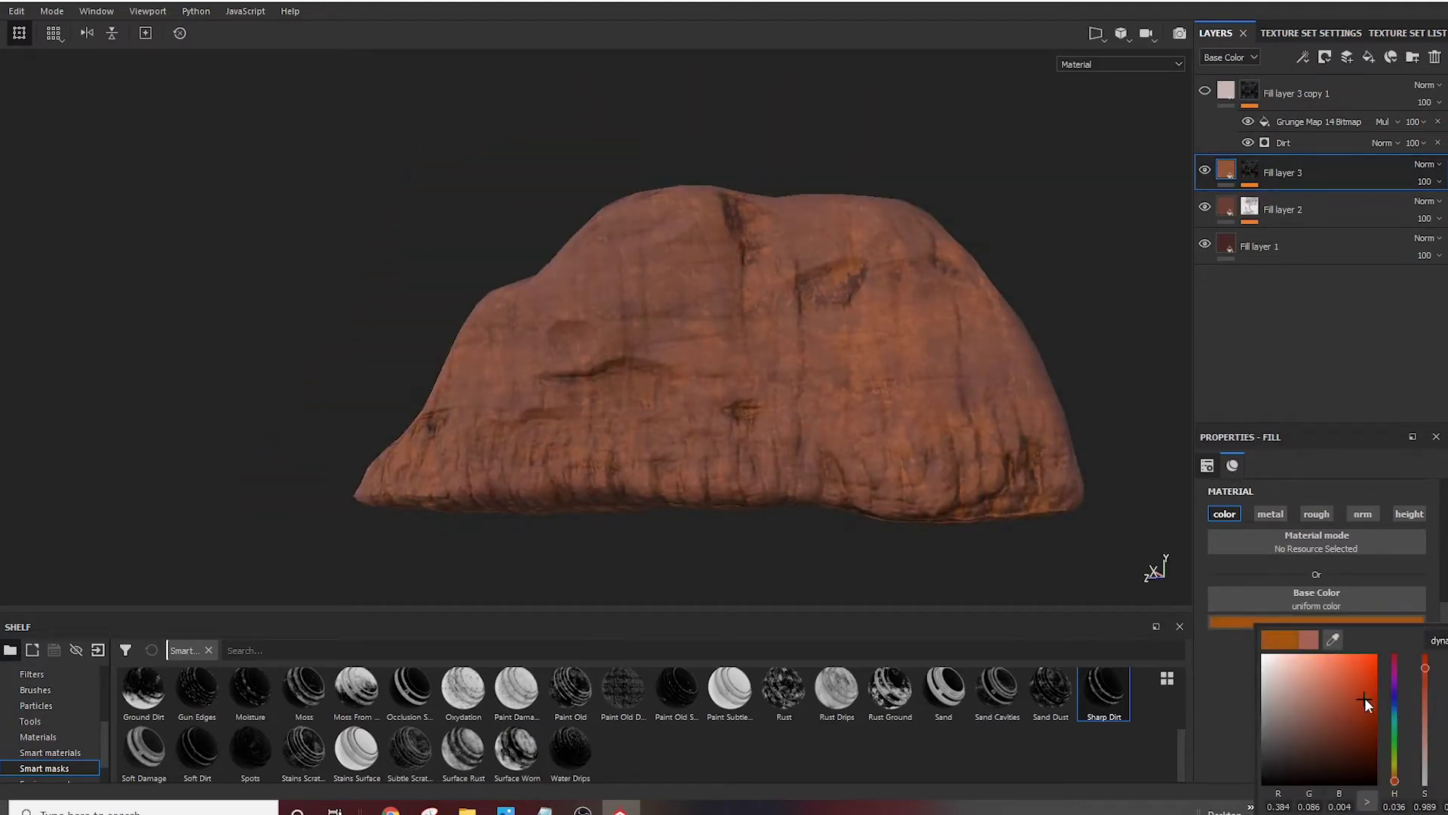
{"action": "mouse_move", "coordinate": [1364, 699]}
{"action": "left_mouse_down"}
{"action": "mouse_move", "coordinate": [1328, 672]}
{"action": "mouse_move", "coordinate": [1284, 693]}
{"action": "left_mouse_up"}
{"action": "mouse_move", "coordinate": [679, 520]}
{"action": "left_mouse_down", "text": "alt"}
{"action": "mouse_move", "coordinate": [739, 521]}
{"action": "mouse_move", "coordinate": [667, 414]}
{"action": "mouse_move", "coordinate": [724, 392]}
{"action": "left_mouse_up", "text": "alt"}
Raise the Dirt generator level in Fill layer 3 copy 1's mask
{"action": "left_click", "coordinate": [1250, 91]}
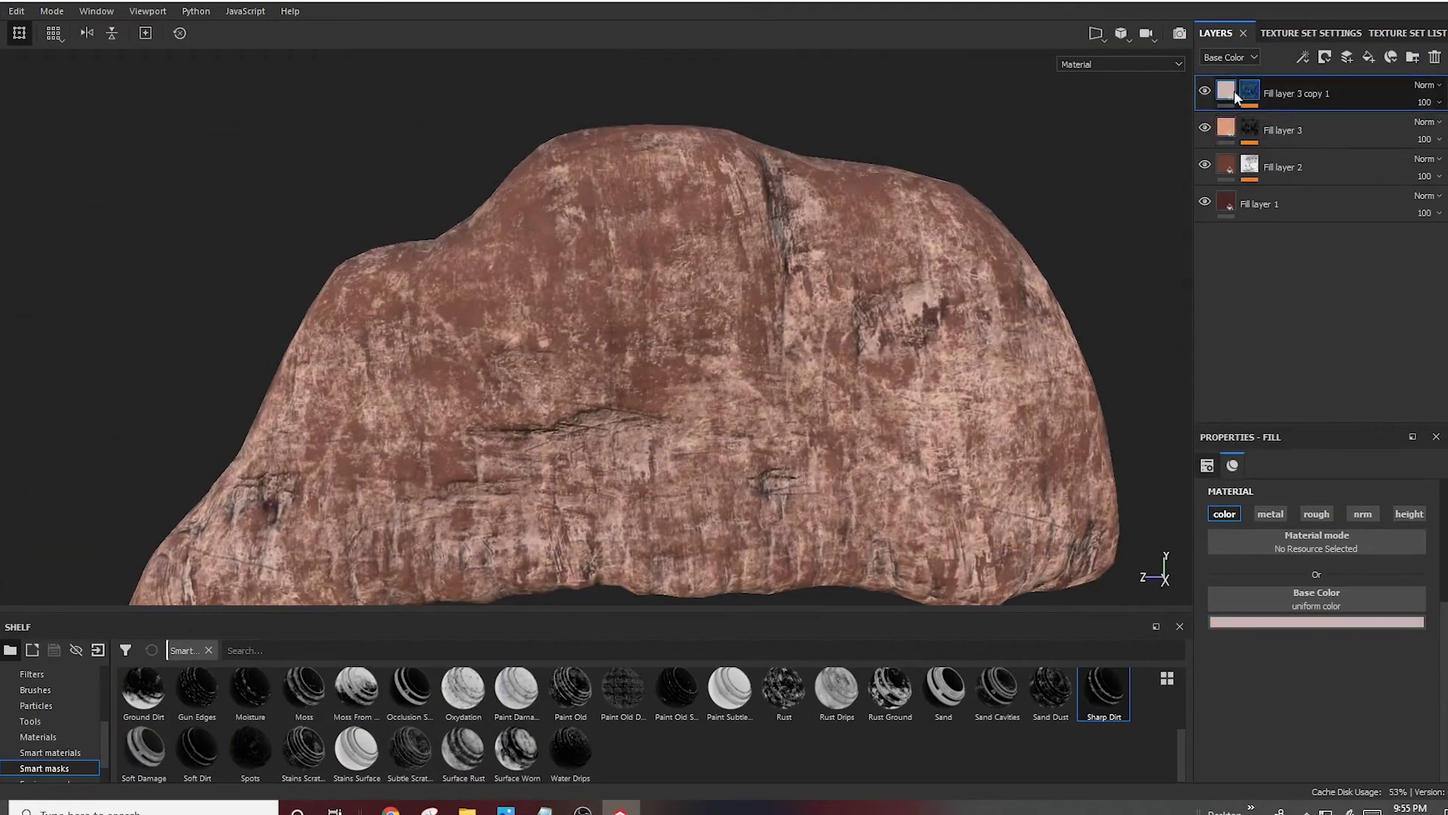
{"action": "left_click", "coordinate": [1283, 142]}
{"action": "left_click_drag", "start_coordinate": [1274, 611], "coordinate": [1399, 611]}
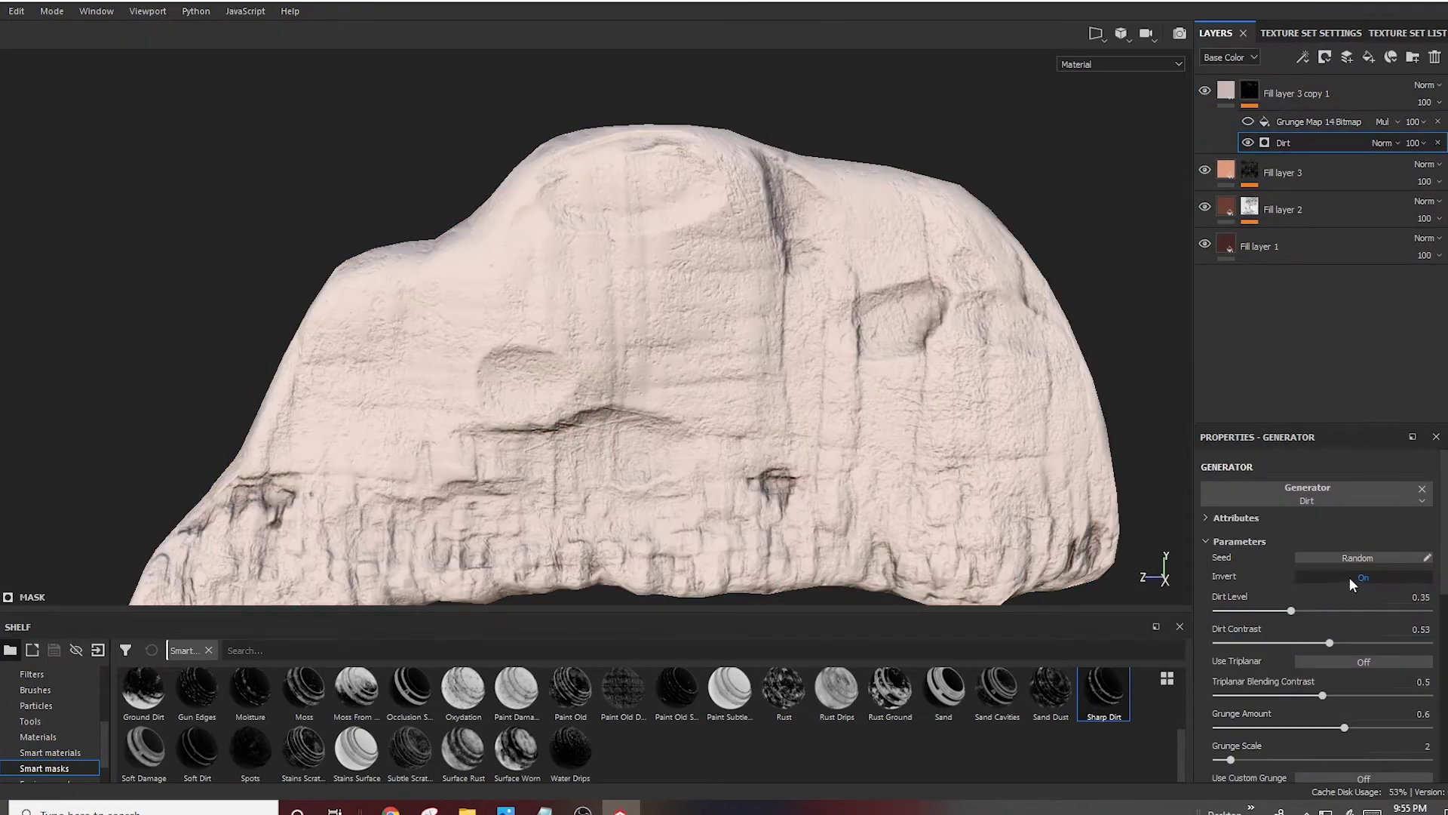
{"action": "left_click", "coordinate": [1318, 122]}
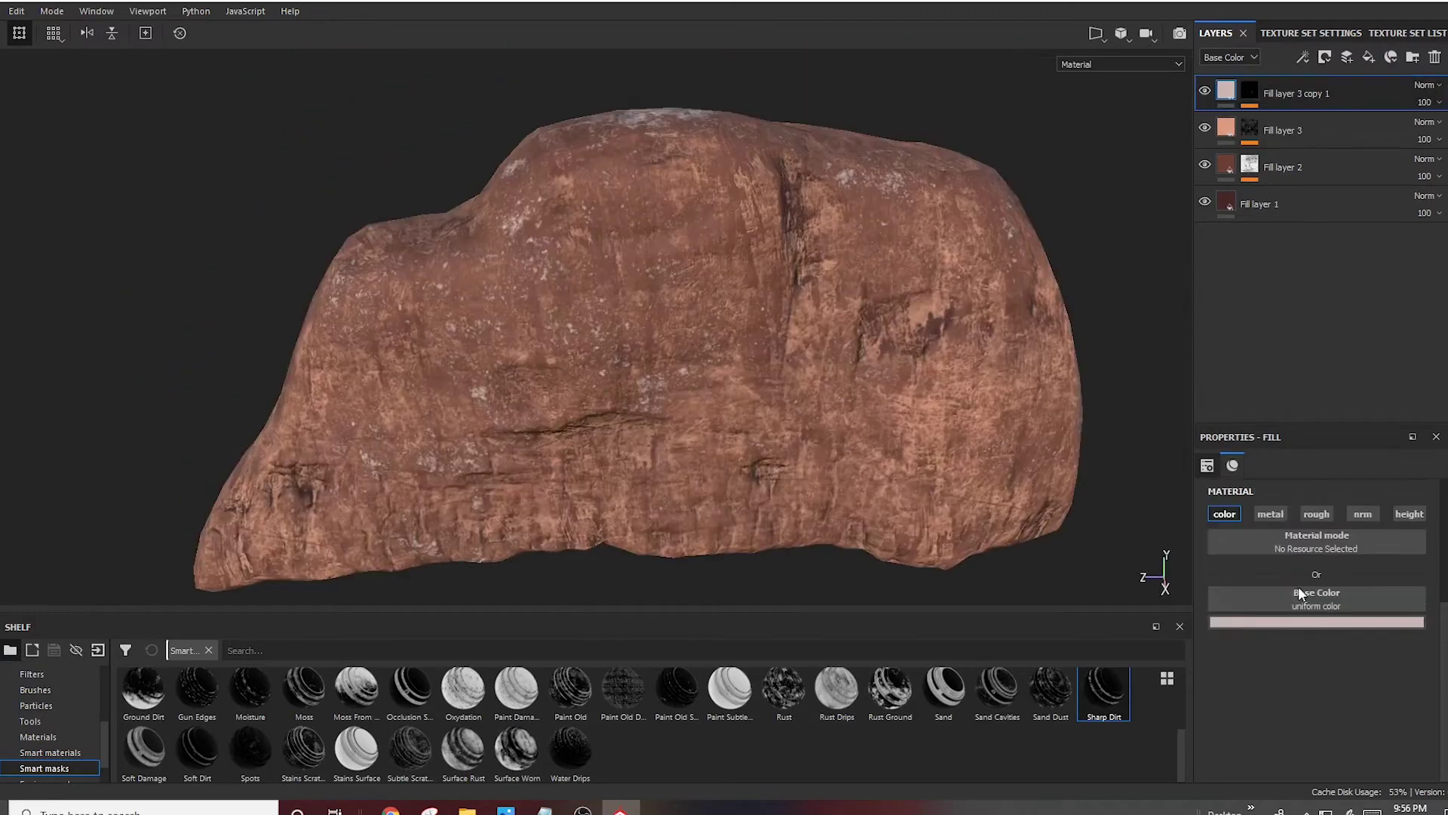
Shift Fill layer 3 copy 1's base colour to pale pink and raise its height
{"action": "left_click", "coordinate": [1297, 621]}
{"action": "left_click_drag", "start_coordinate": [1397, 779], "coordinate": [1397, 658]}
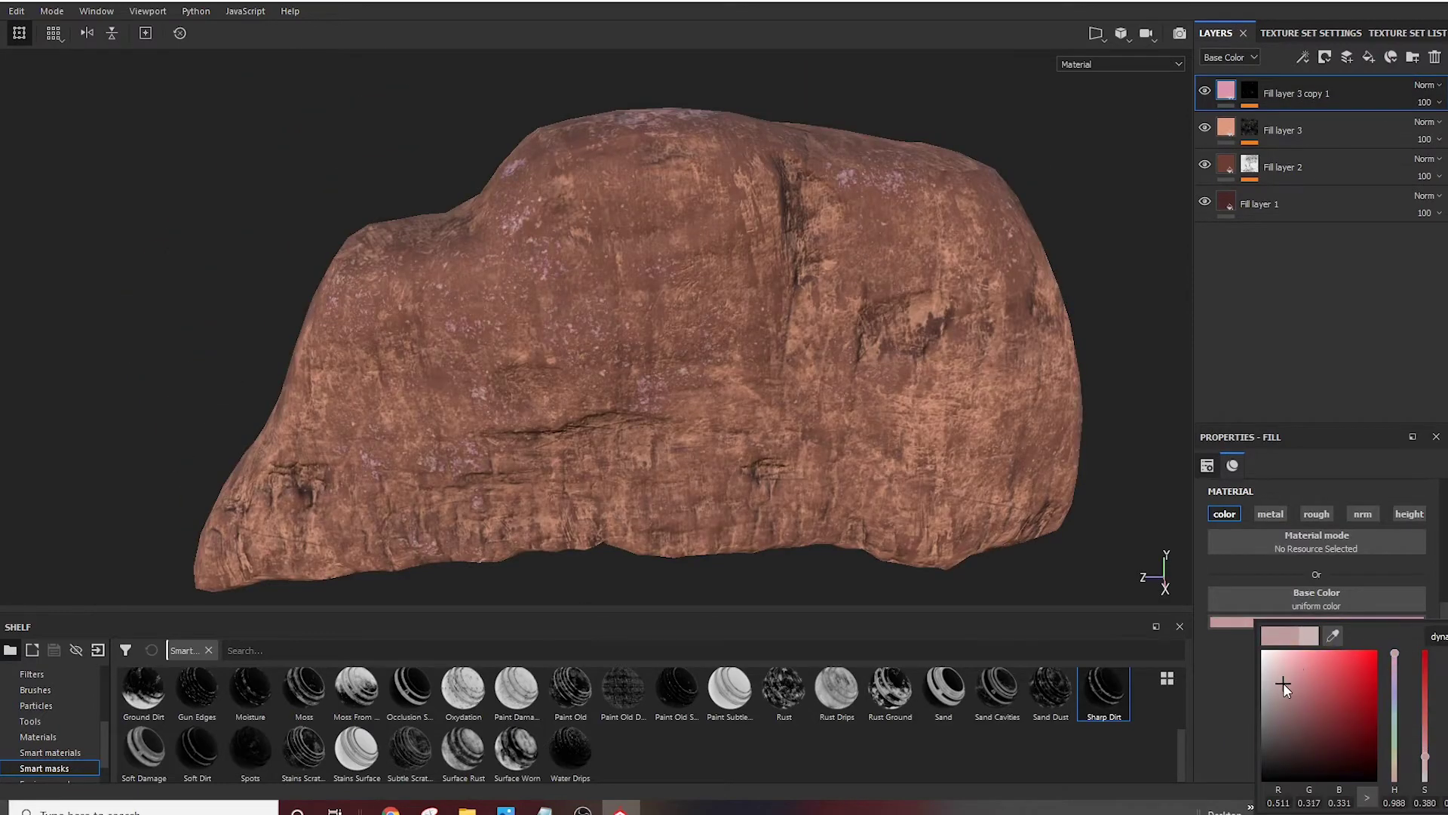
{"action": "left_click_drag", "start_coordinate": [1317, 695], "coordinate": [1326, 697]}
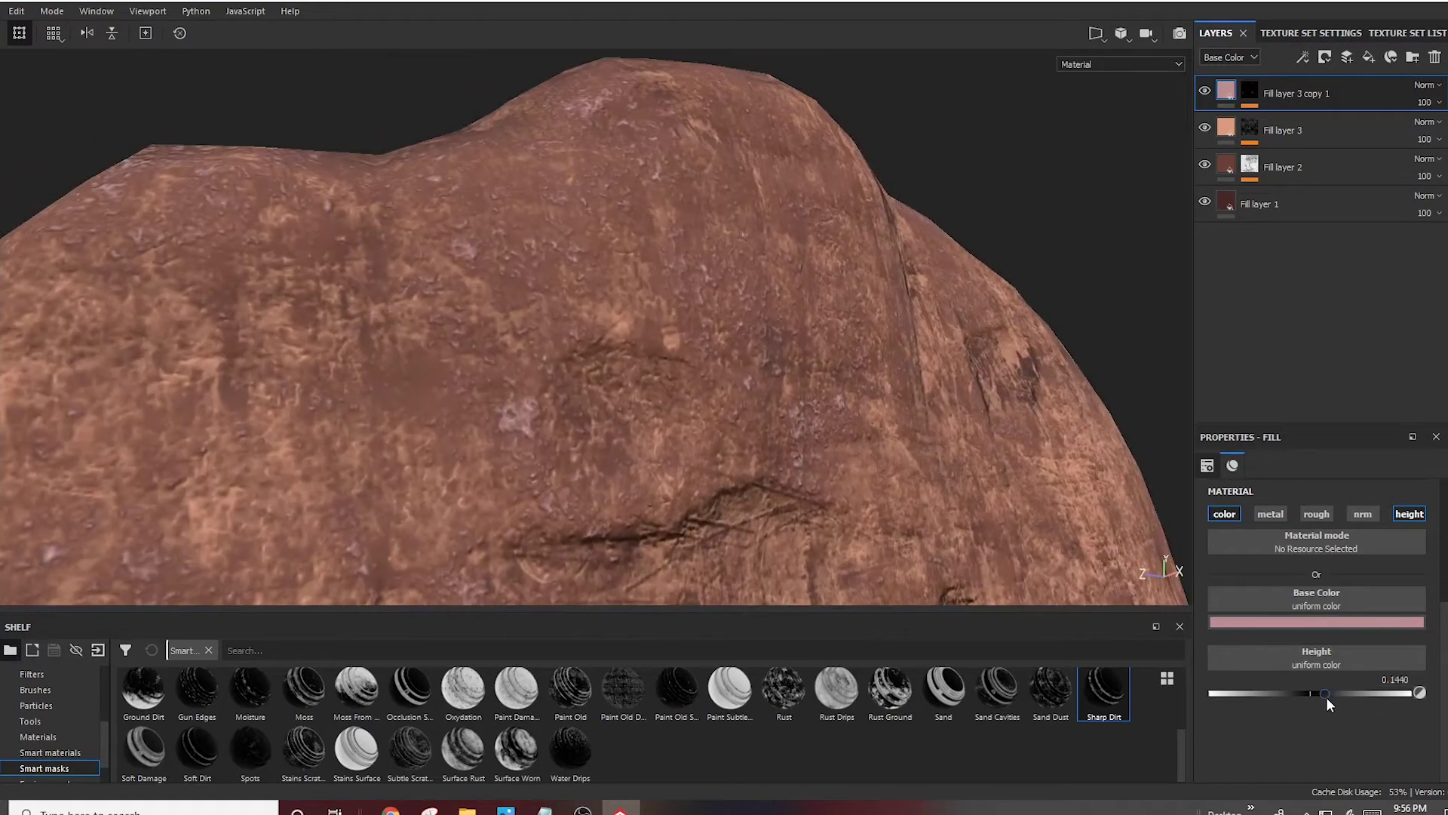
{"action": "left_click", "coordinate": [1350, 621]}
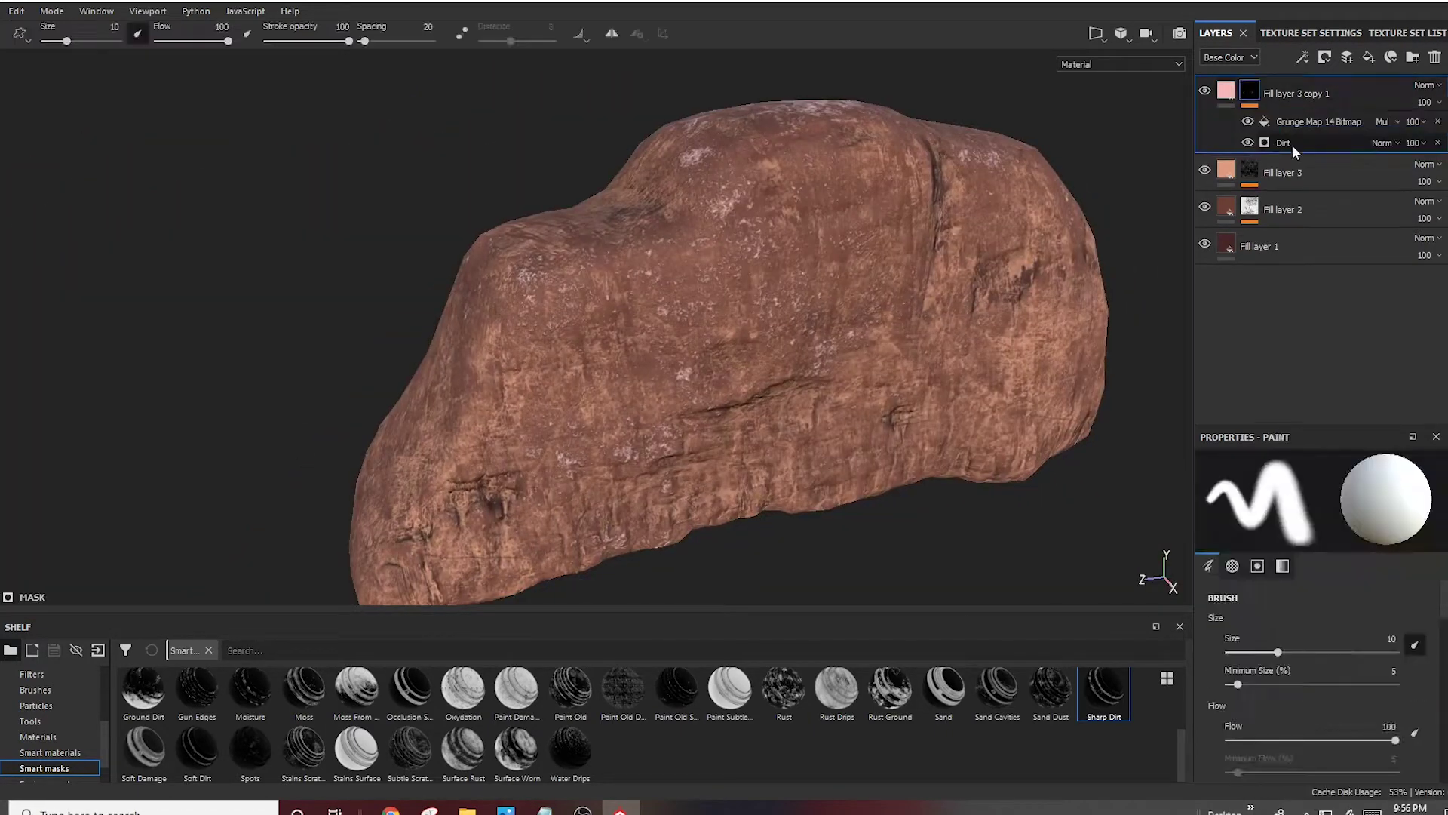
Lower the Grunge Map 14 balance to 0.36 with contrast 0.35
{"action": "left_click", "coordinate": [1294, 147]}
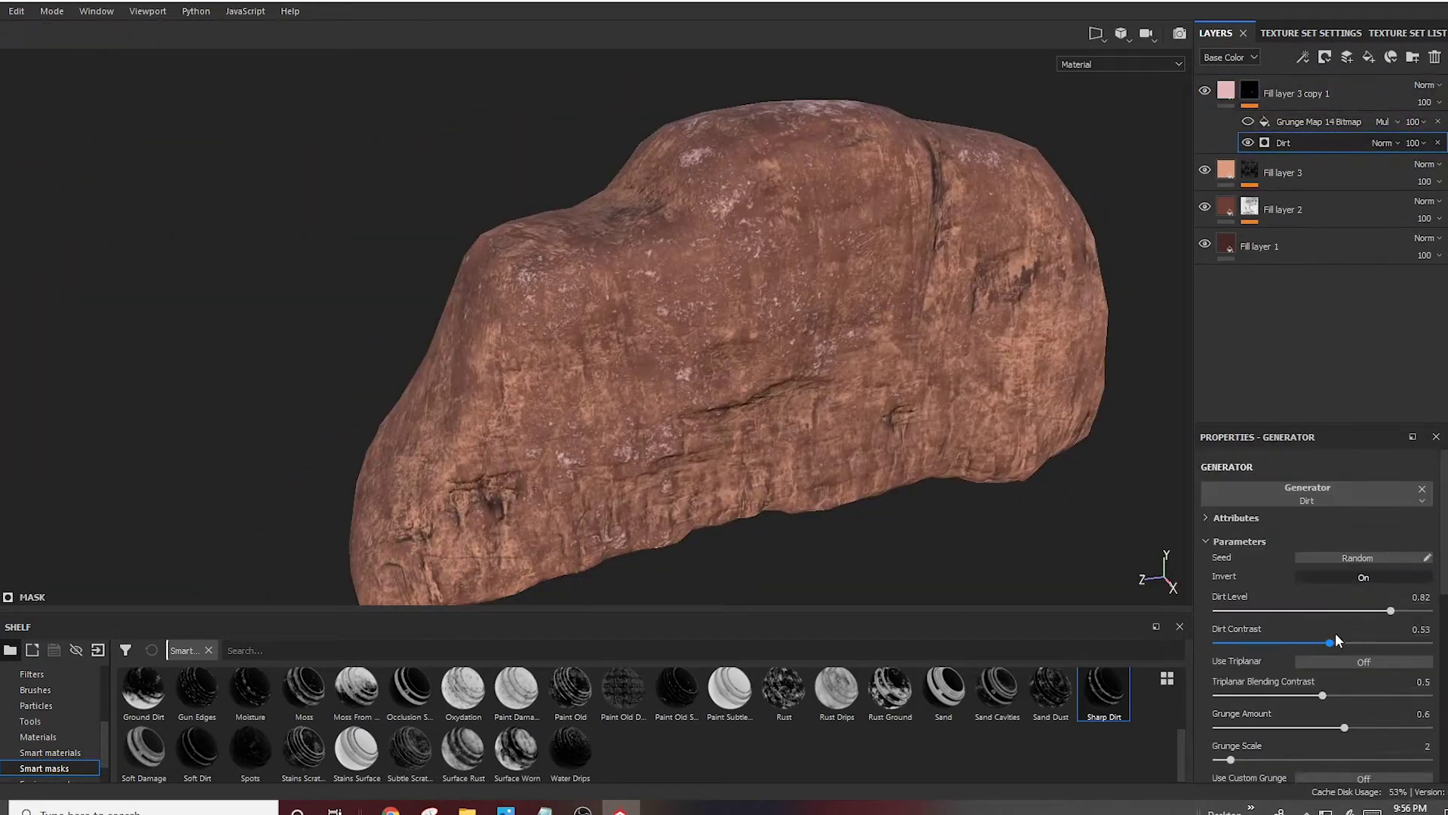
{"action": "left_click_drag", "start_coordinate": [850, 414], "coordinate": [890, 392], "text": "alt"}
{"action": "left_click", "coordinate": [1318, 122]}
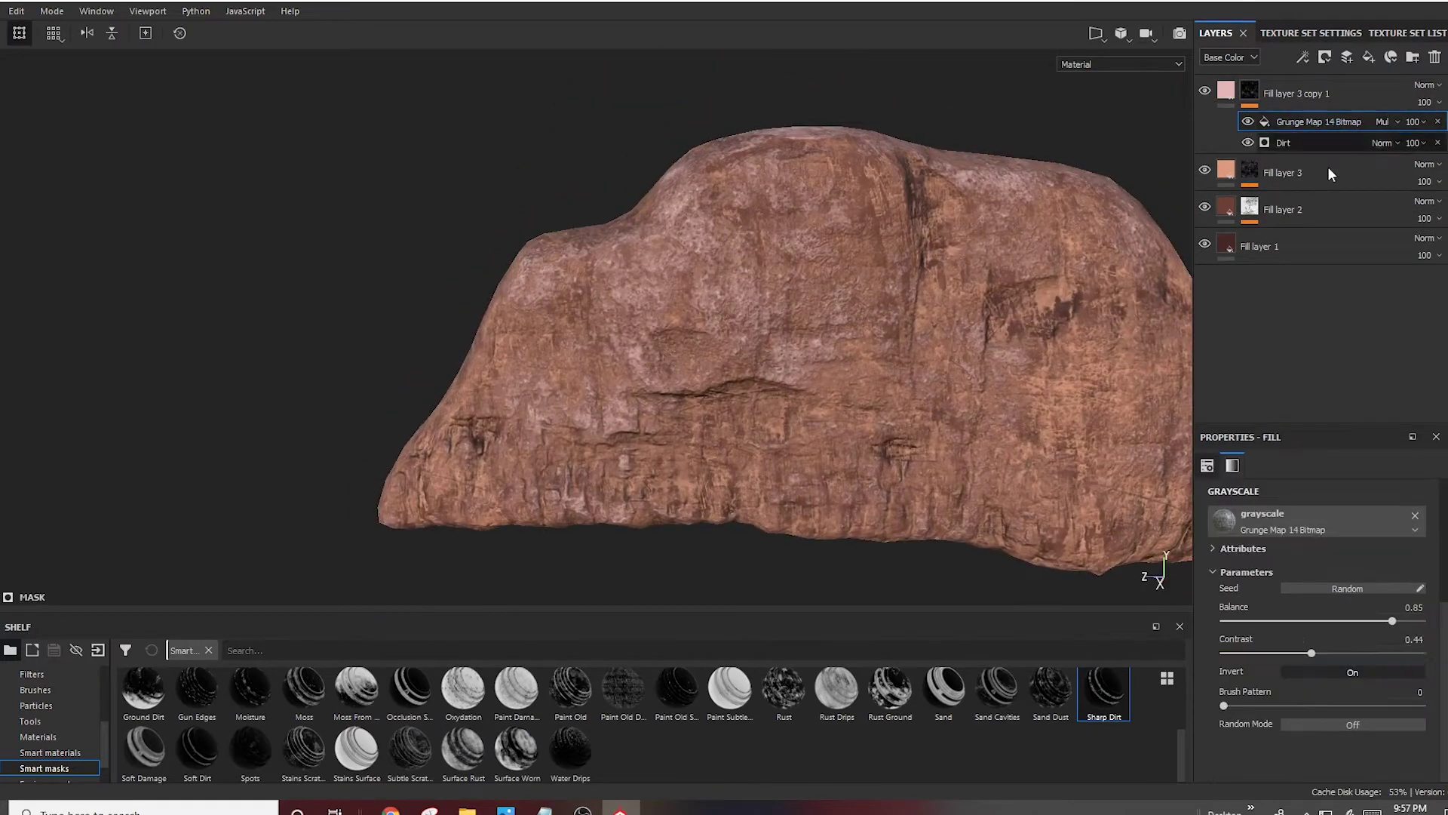
{"action": "left_click_drag", "start_coordinate": [1392, 620], "coordinate": [1295, 627]}
{"action": "scroll", "coordinate": [949, 349], "scroll_direction": "up", "scroll_amount": 3}
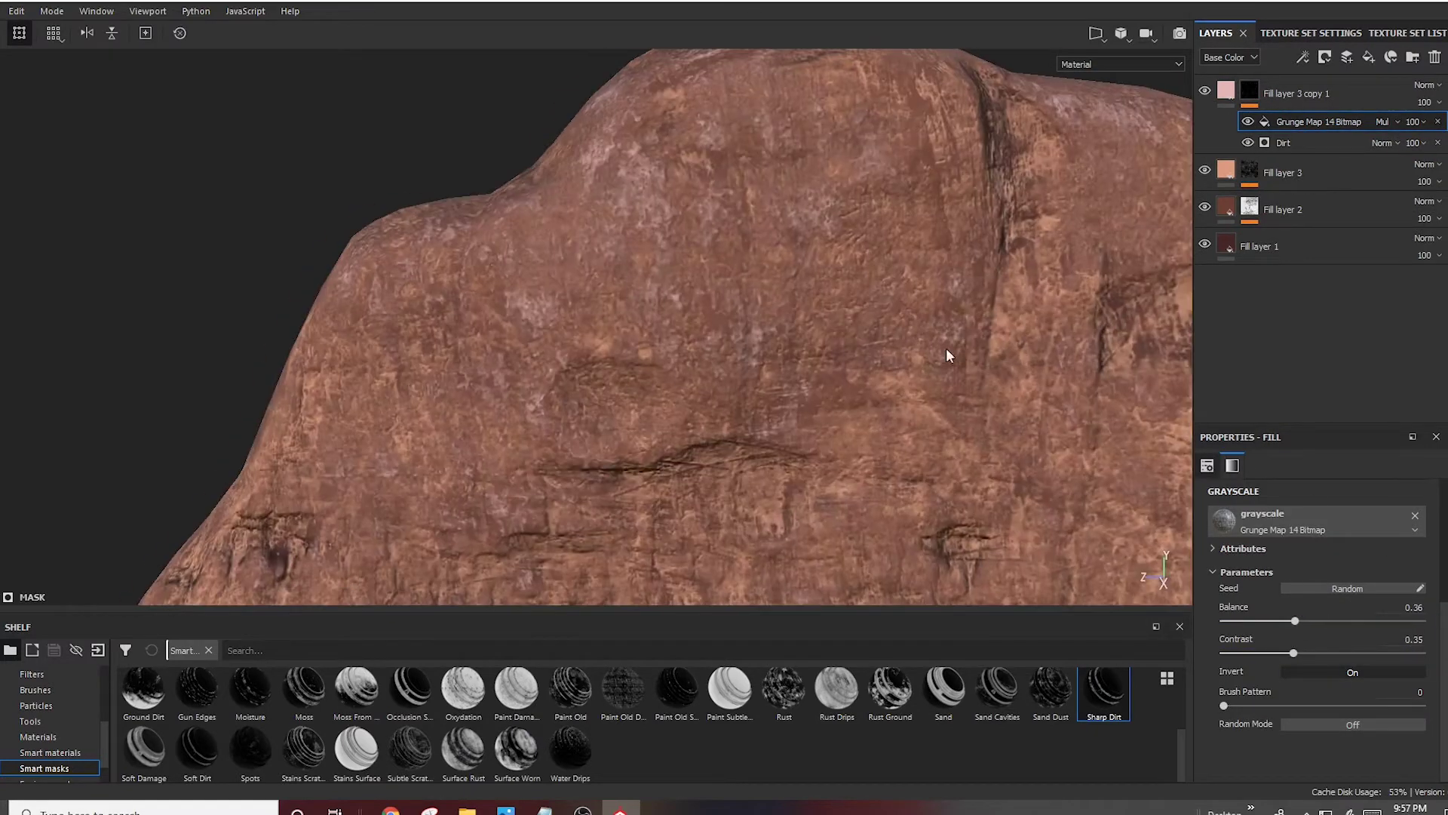
{"action": "scroll", "coordinate": [1346, 581], "scroll_direction": "up", "scroll_amount": 2}
{"action": "scroll", "coordinate": [1346, 588], "scroll_direction": "up", "scroll_amount": 2}
{"action": "scroll", "coordinate": [749, 430], "scroll_direction": "down", "scroll_amount": 3}
Save the project as Moun_2 in the Mounting_2 folder
{"action": "key", "text": "ctrl+s"}
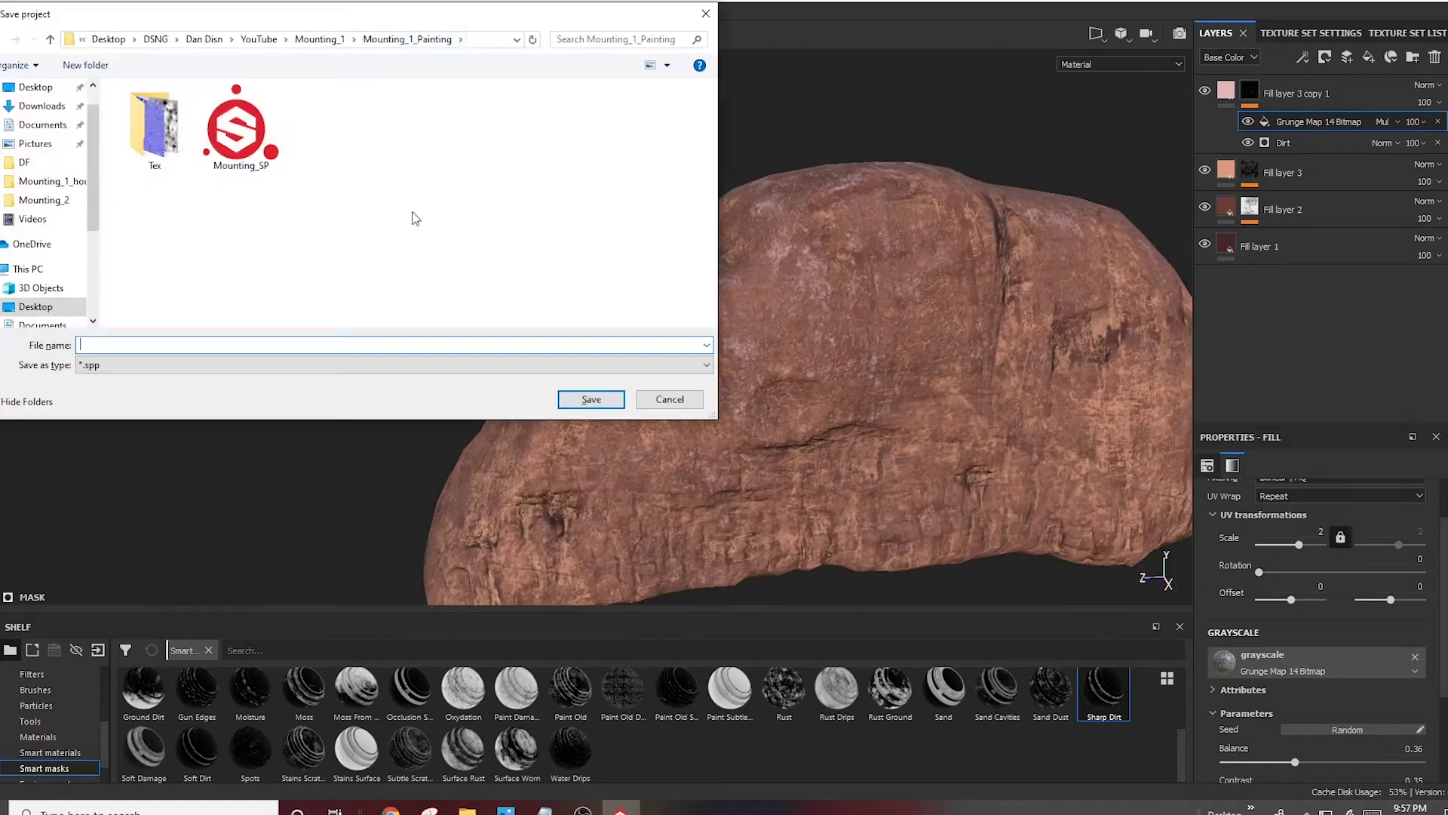
{"action": "left_click", "coordinate": [259, 39]}
{"action": "double_click", "coordinate": [372, 210]}
{"action": "type", "text": "Moun"}
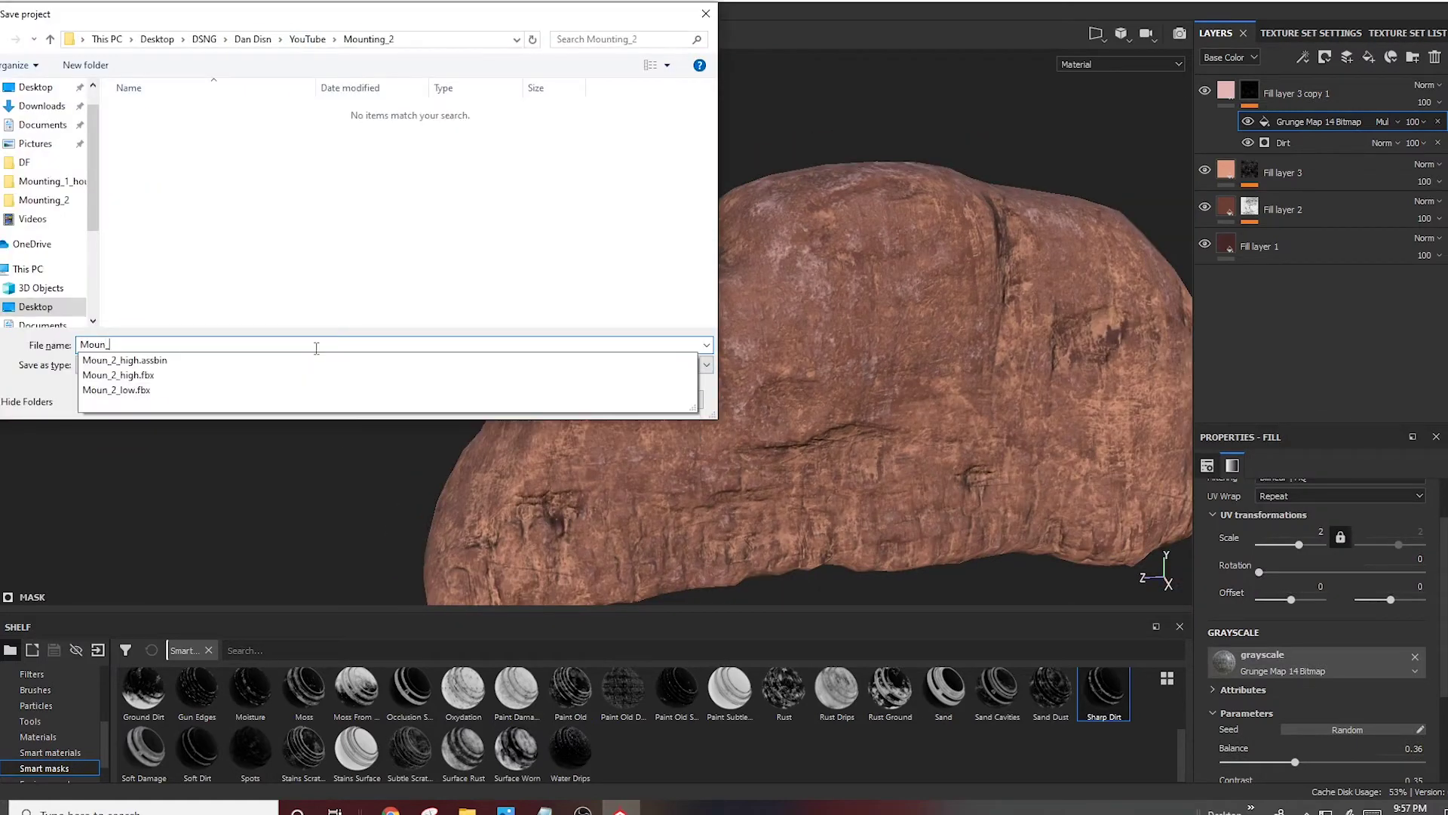
{"action": "type", "text": "_2"}
{"action": "key", "text": "Return"}
Add Fill layer 4 on top and apply the Ground Dirt smart mask to it
{"action": "left_click_drag", "start_coordinate": [734, 377], "coordinate": [812, 429], "text": "alt"}
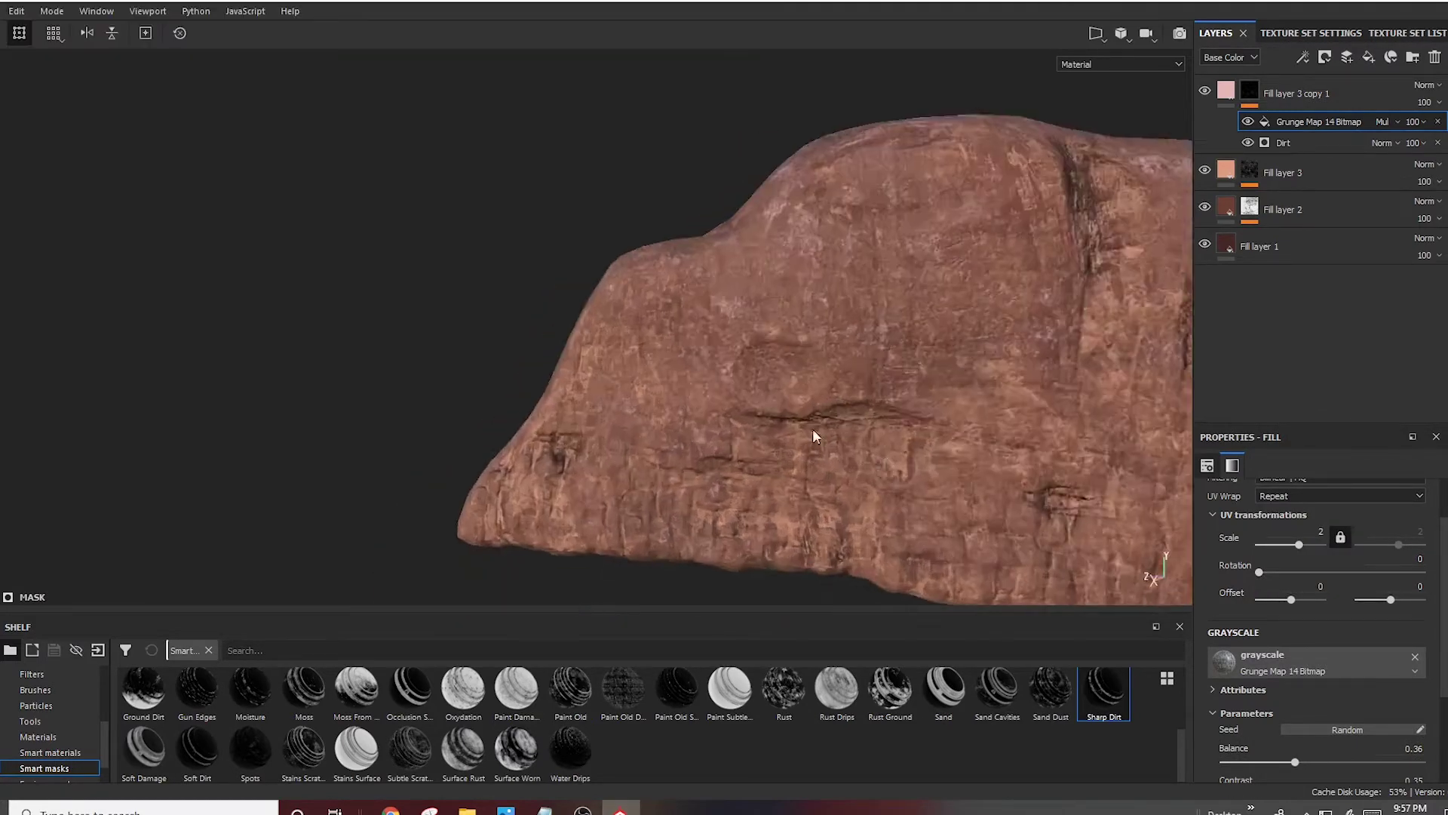
{"action": "scroll", "coordinate": [868, 407], "scroll_direction": "up", "scroll_amount": 3}
{"action": "scroll", "coordinate": [920, 384], "scroll_direction": "down", "scroll_amount": 4}
{"action": "left_click", "coordinate": [1360, 87]}
{"action": "left_click", "coordinate": [1369, 57]}
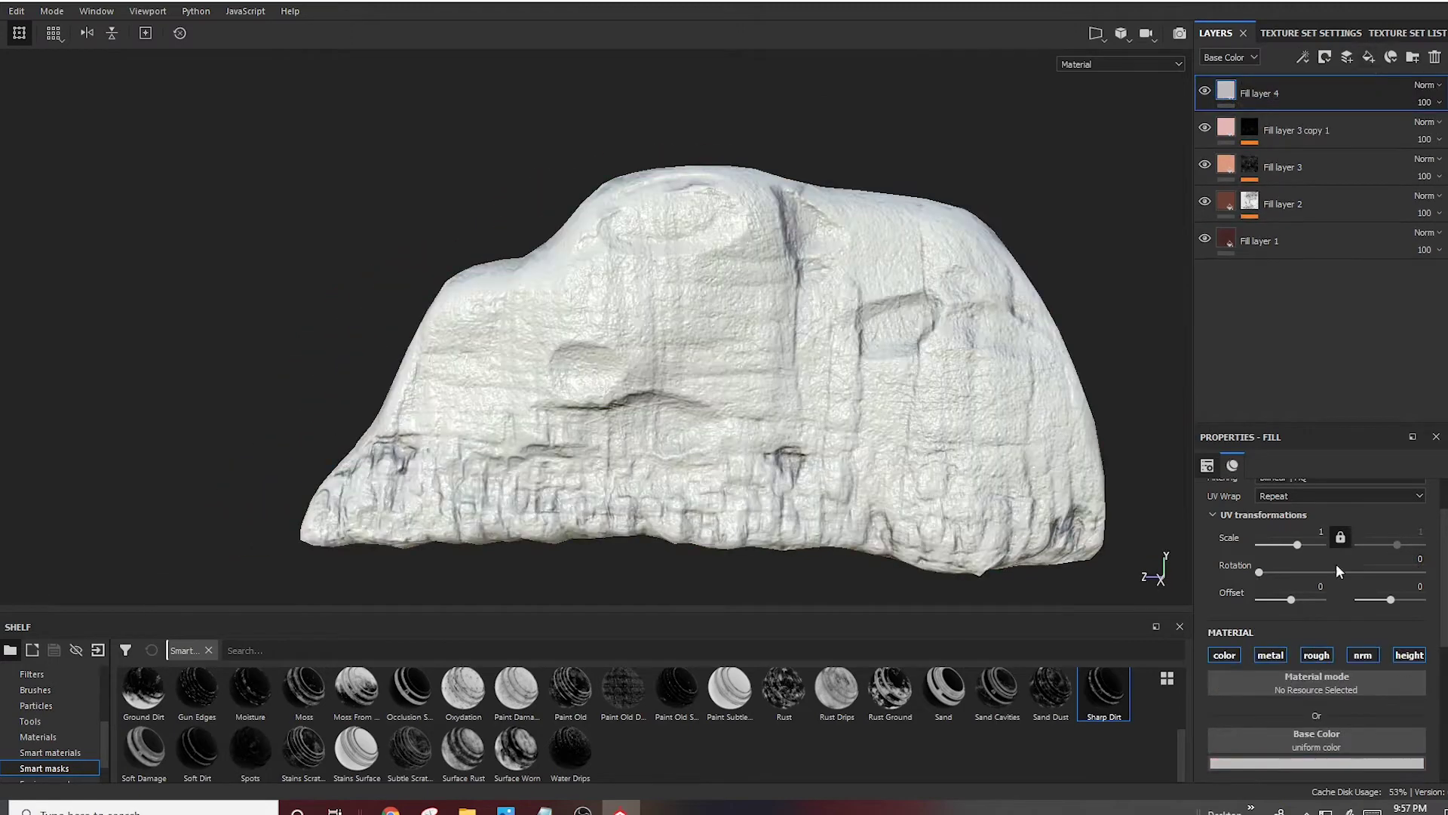
{"action": "left_click", "coordinate": [1317, 520]}
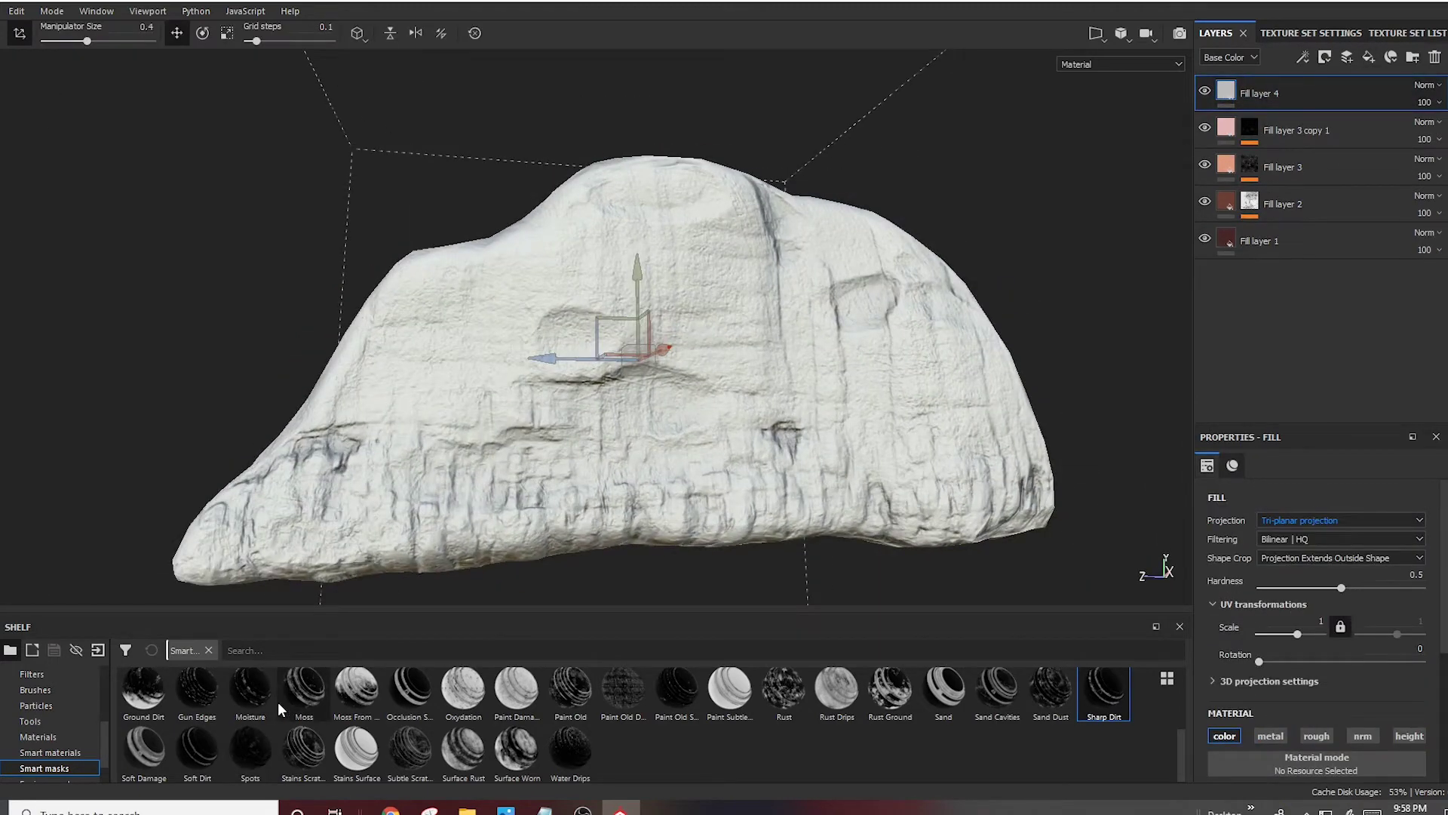
{"action": "left_click_drag", "start_coordinate": [143, 687], "coordinate": [1282, 93]}
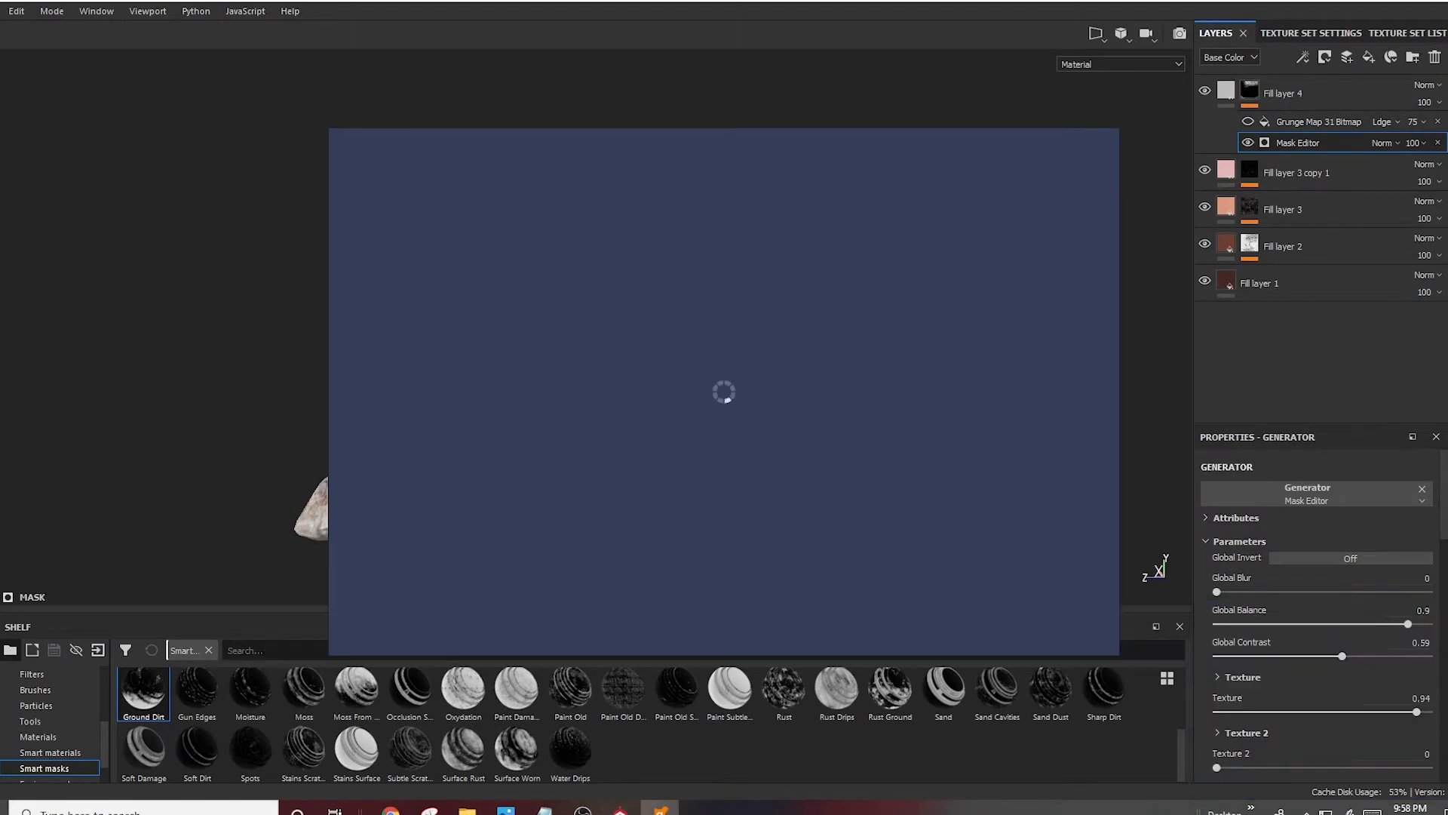
Tune the Ground Dirt mask sliders, reducing the Texture 2 amount
{"action": "scroll", "coordinate": [1257, 582], "scroll_direction": "down", "scroll_amount": 3}
{"action": "left_click_drag", "start_coordinate": [1358, 627], "coordinate": [1273, 626]}
{"action": "mouse_move", "coordinate": [1217, 737]}
{"action": "left_mouse_down"}
{"action": "mouse_move", "coordinate": [1284, 738]}
{"action": "mouse_move", "coordinate": [1220, 738]}
{"action": "mouse_move", "coordinate": [1235, 737]}
{"action": "left_mouse_up"}
{"action": "scroll", "coordinate": [1311, 693], "scroll_direction": "down", "scroll_amount": 2}
{"action": "left_click_drag", "start_coordinate": [838, 370], "coordinate": [905, 386], "text": "alt"}
{"action": "scroll", "coordinate": [1219, 708], "scroll_direction": "down", "scroll_amount": 2}
{"action": "mouse_move", "coordinate": [1217, 717]}
{"action": "left_mouse_down"}
{"action": "mouse_move", "coordinate": [1328, 717]}
{"action": "mouse_move", "coordinate": [1216, 721]}
{"action": "left_mouse_up"}
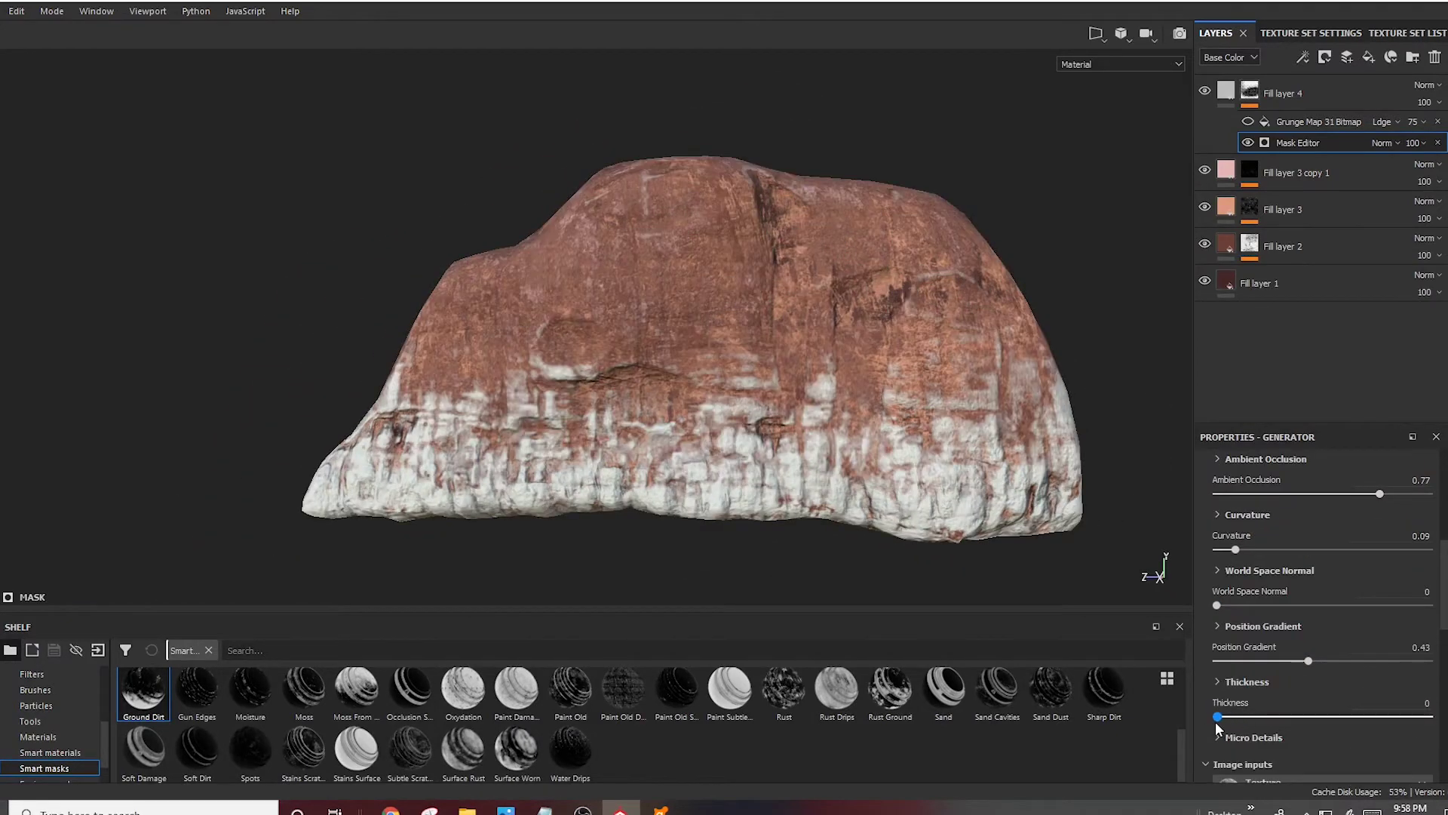
{"action": "scroll", "coordinate": [1283, 641], "scroll_direction": "up", "scroll_amount": 5}
{"action": "left_click_drag", "start_coordinate": [754, 339], "coordinate": [814, 343], "text": "alt"}
Set Grunge Map 31 to tri-planar projection with scale 2.4 and rotation 73.4
{"action": "left_click", "coordinate": [1319, 121]}
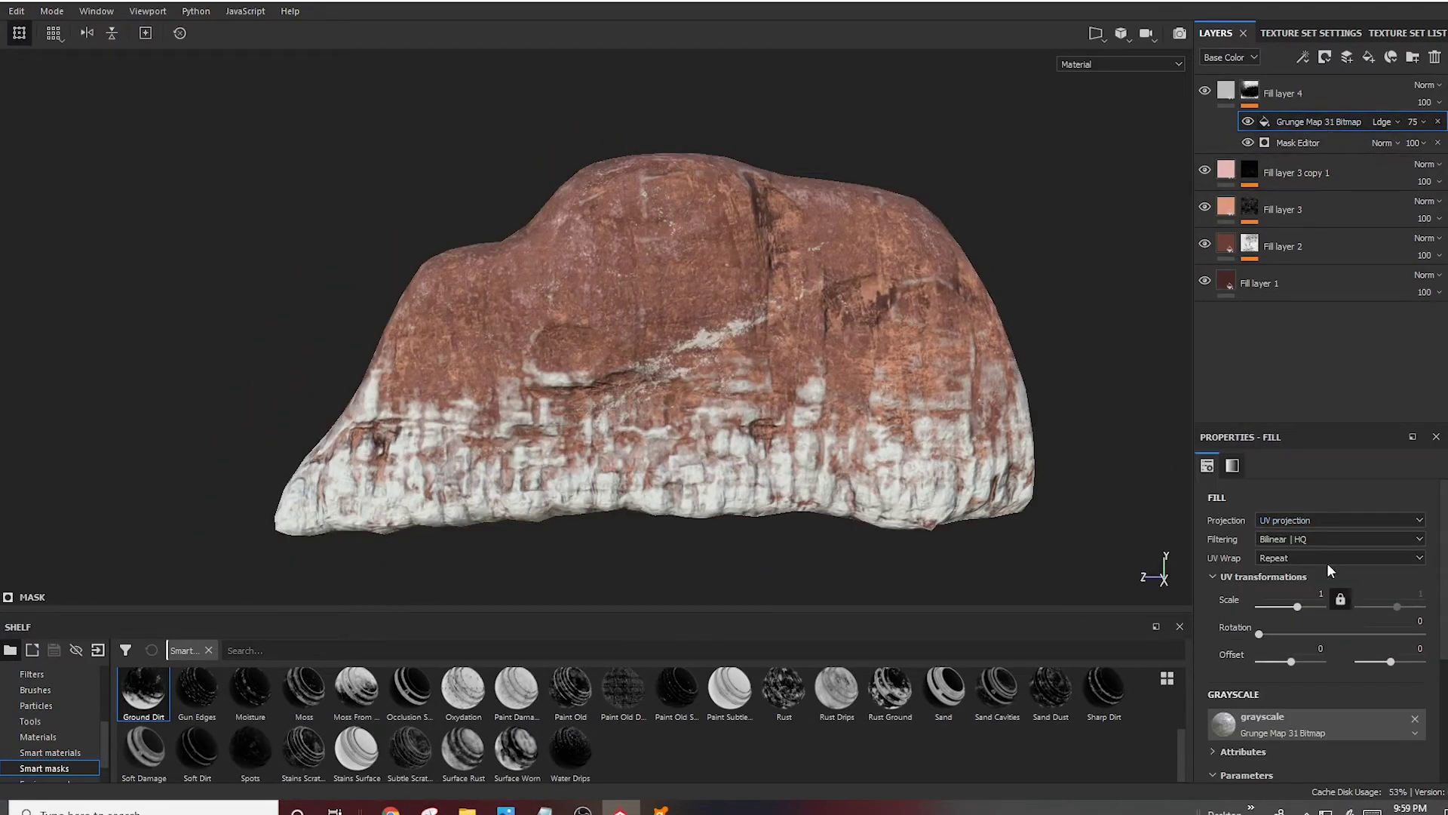
{"action": "left_click", "coordinate": [1339, 520]}
{"action": "left_click", "coordinate": [1297, 537]}
{"action": "left_click_drag", "start_coordinate": [784, 452], "coordinate": [868, 453], "text": "alt"}
{"action": "scroll", "coordinate": [1312, 565], "scroll_direction": "down", "scroll_amount": 3}
{"action": "left_click_drag", "start_coordinate": [1297, 609], "coordinate": [1299, 610]}
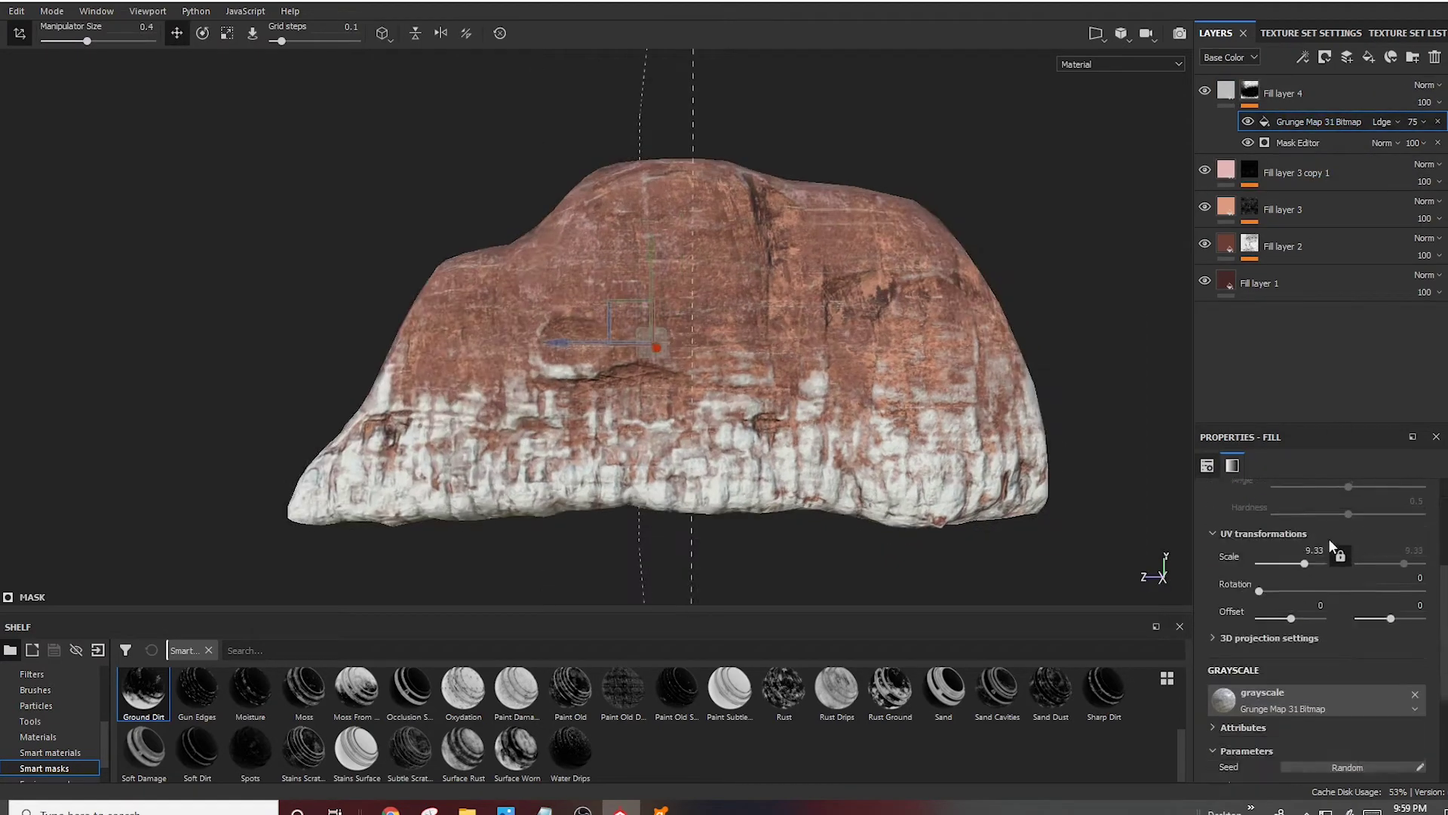
{"action": "left_click_drag", "start_coordinate": [1328, 543], "coordinate": [1292, 549]}
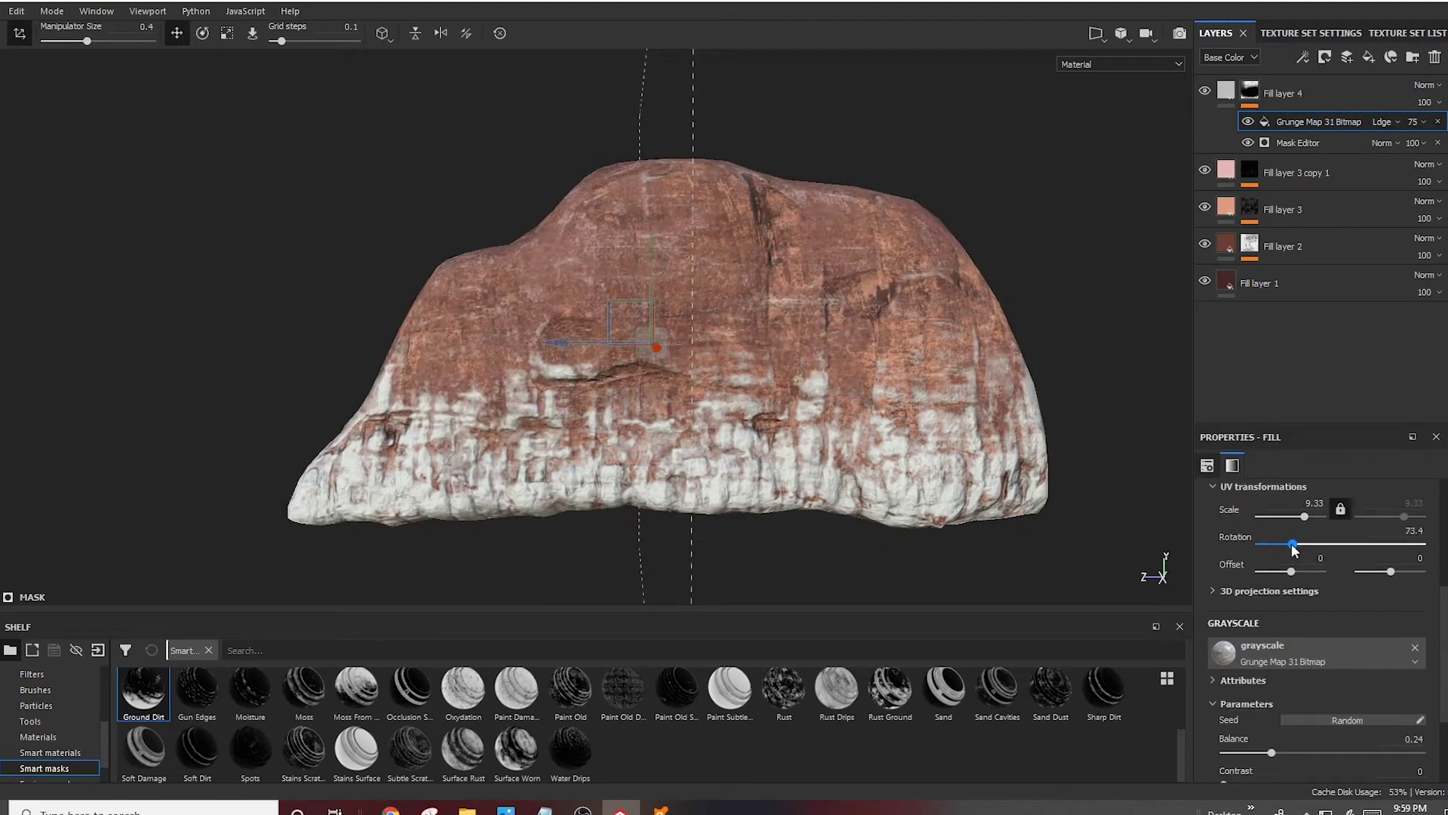
Give Fill layer 4 height 0.1284 and a dark red sampled from the rock photo
{"action": "left_click_drag", "start_coordinate": [1308, 694], "coordinate": [1326, 693]}
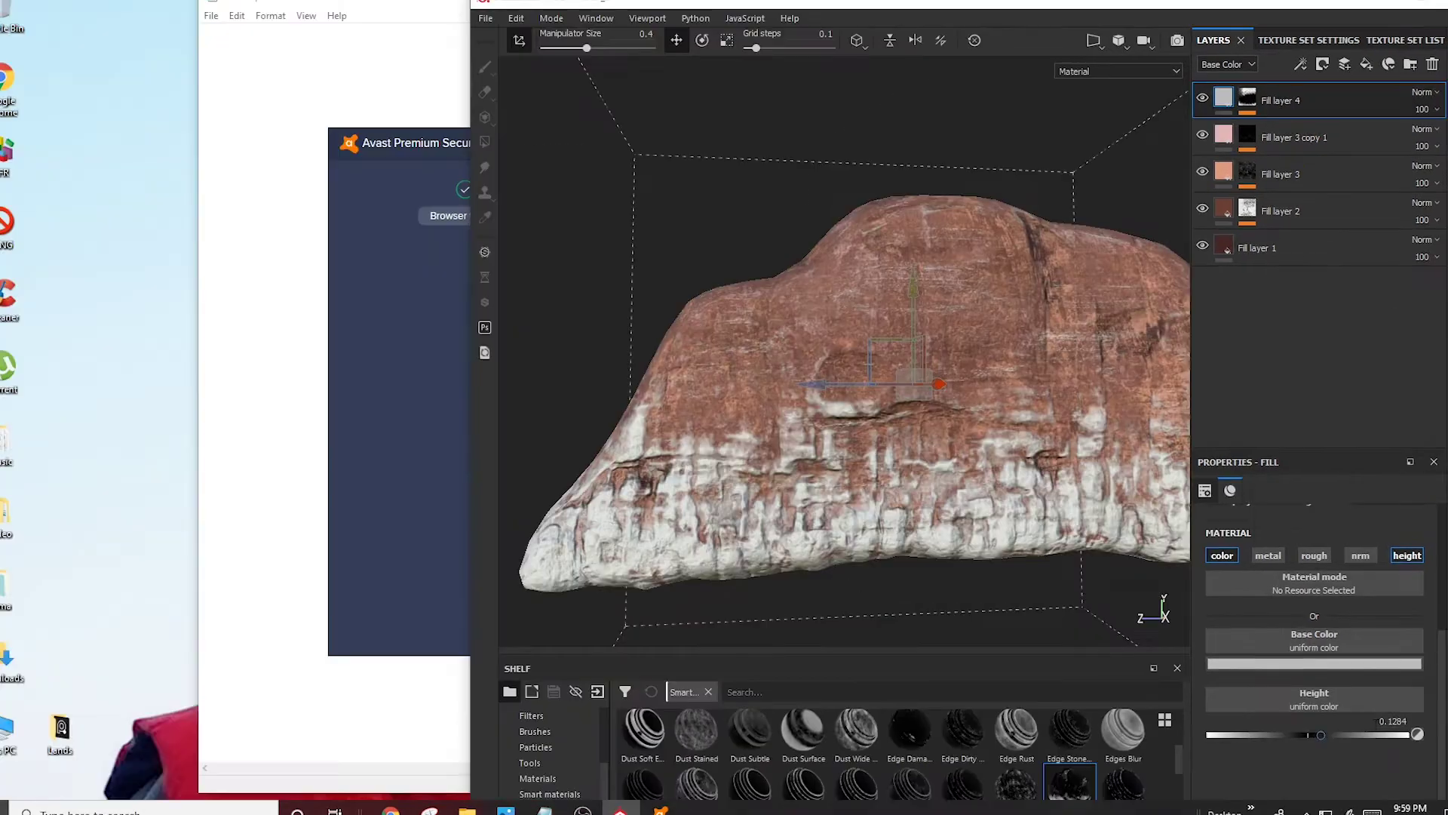
{"action": "left_click", "coordinate": [1314, 663]}
{"action": "left_click", "coordinate": [64, 560]}
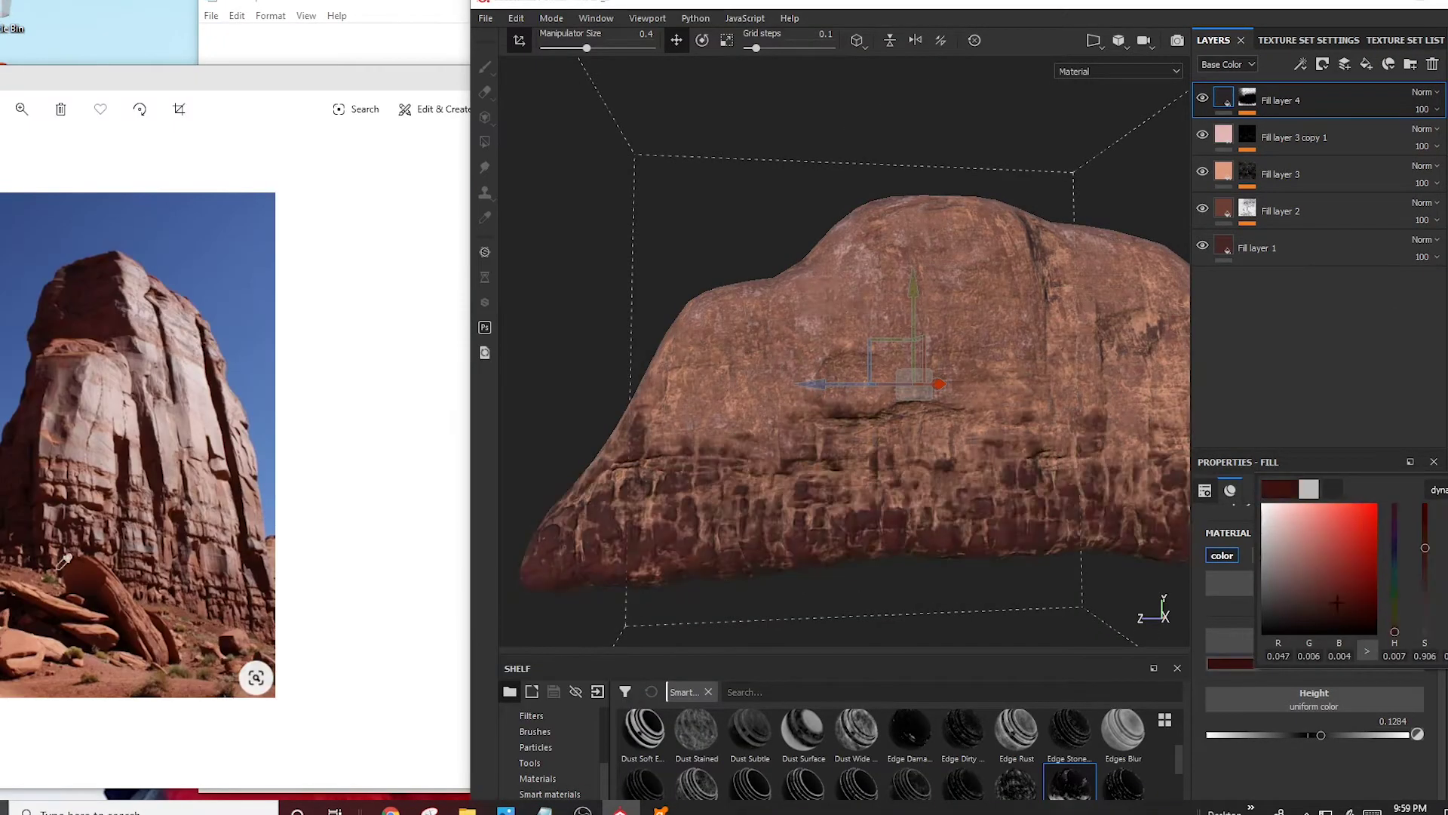
{"action": "left_click_drag", "start_coordinate": [96, 571], "coordinate": [80, 512]}
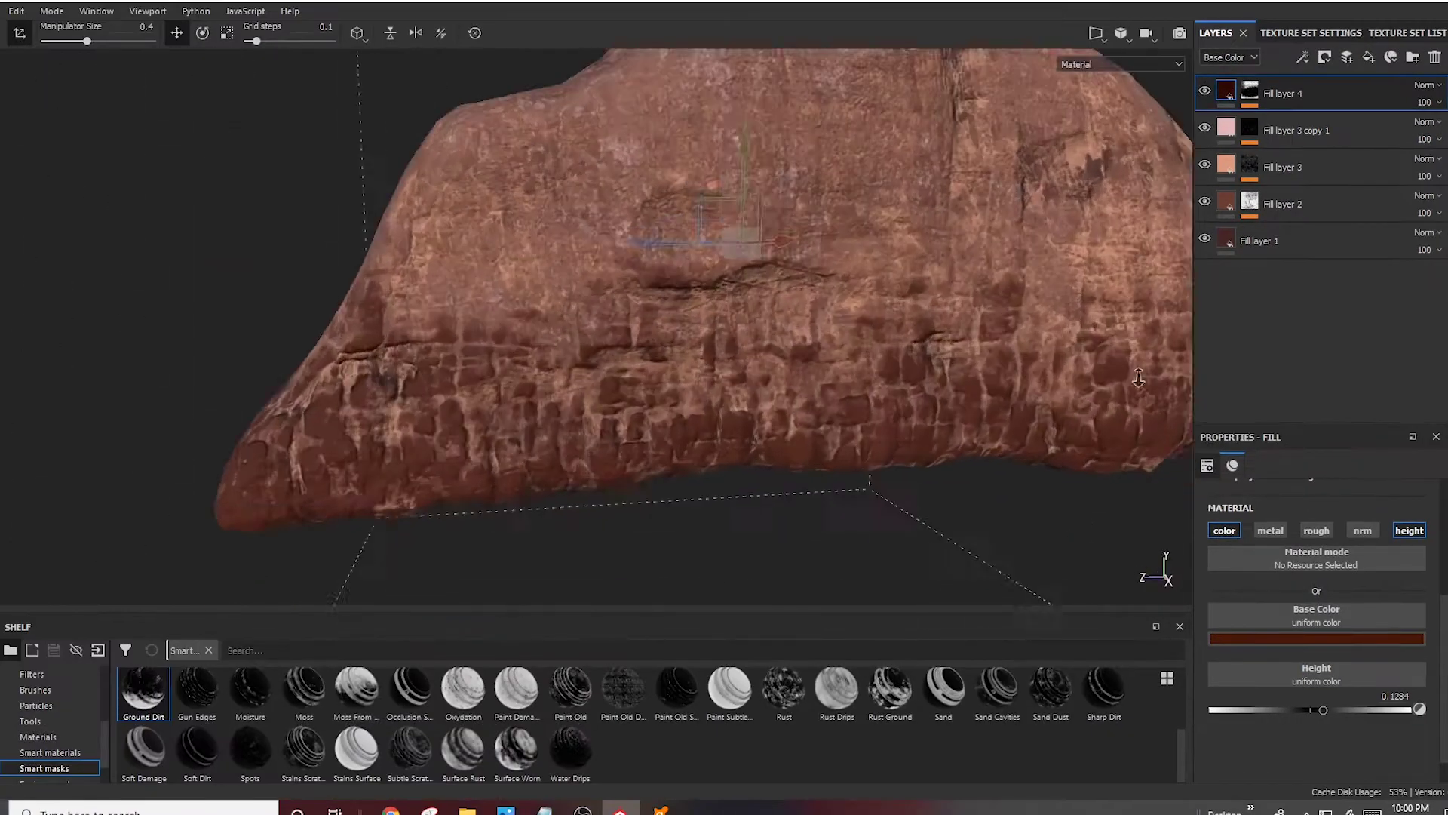
Set Fill layer 4 to Overlay blending at 68 opacity
{"action": "left_click", "coordinate": [1439, 85]}
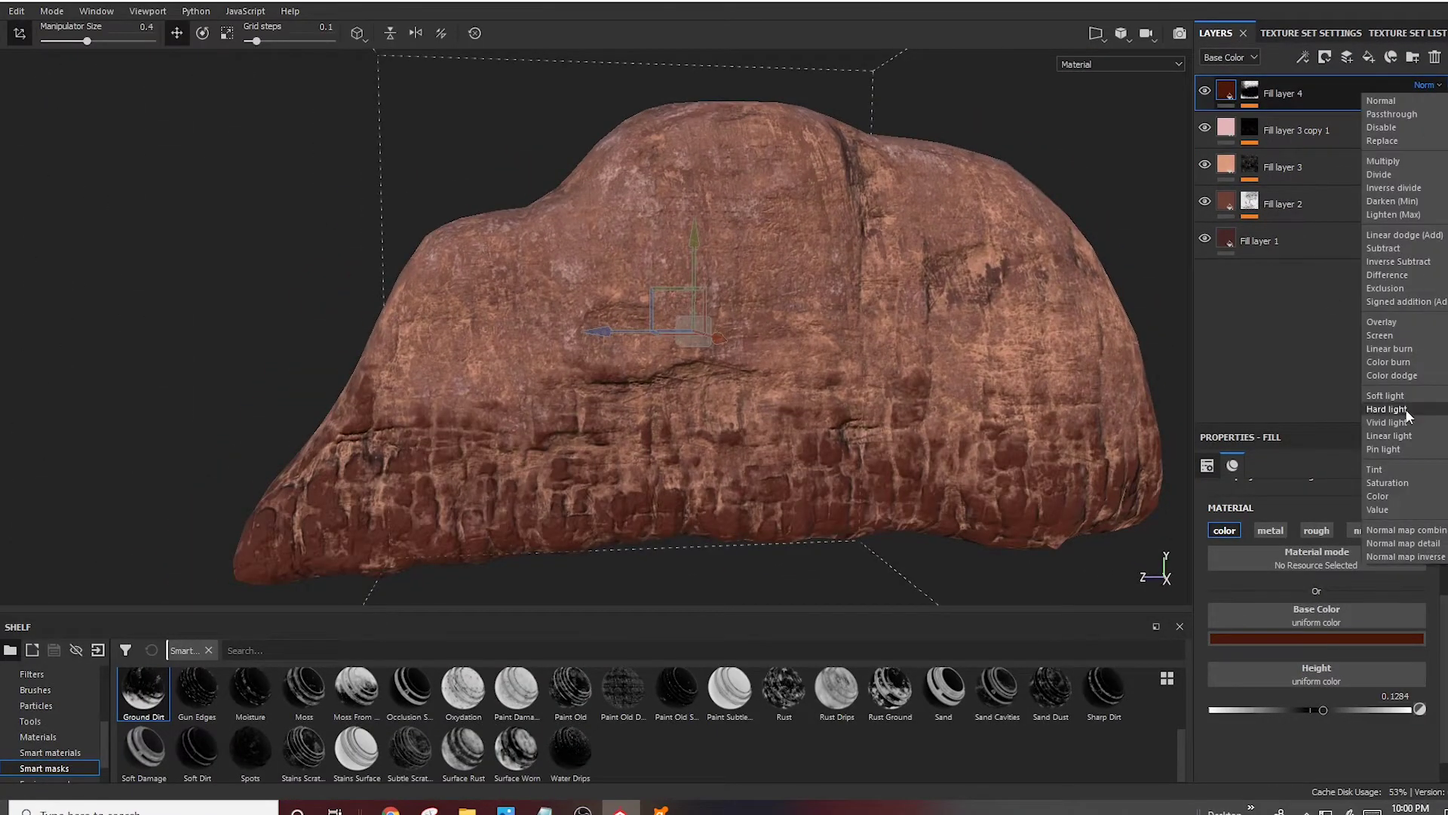
{"action": "left_click", "coordinate": [1381, 321]}
{"action": "left_click_drag", "start_coordinate": [1027, 354], "coordinate": [1093, 286], "text": "alt"}
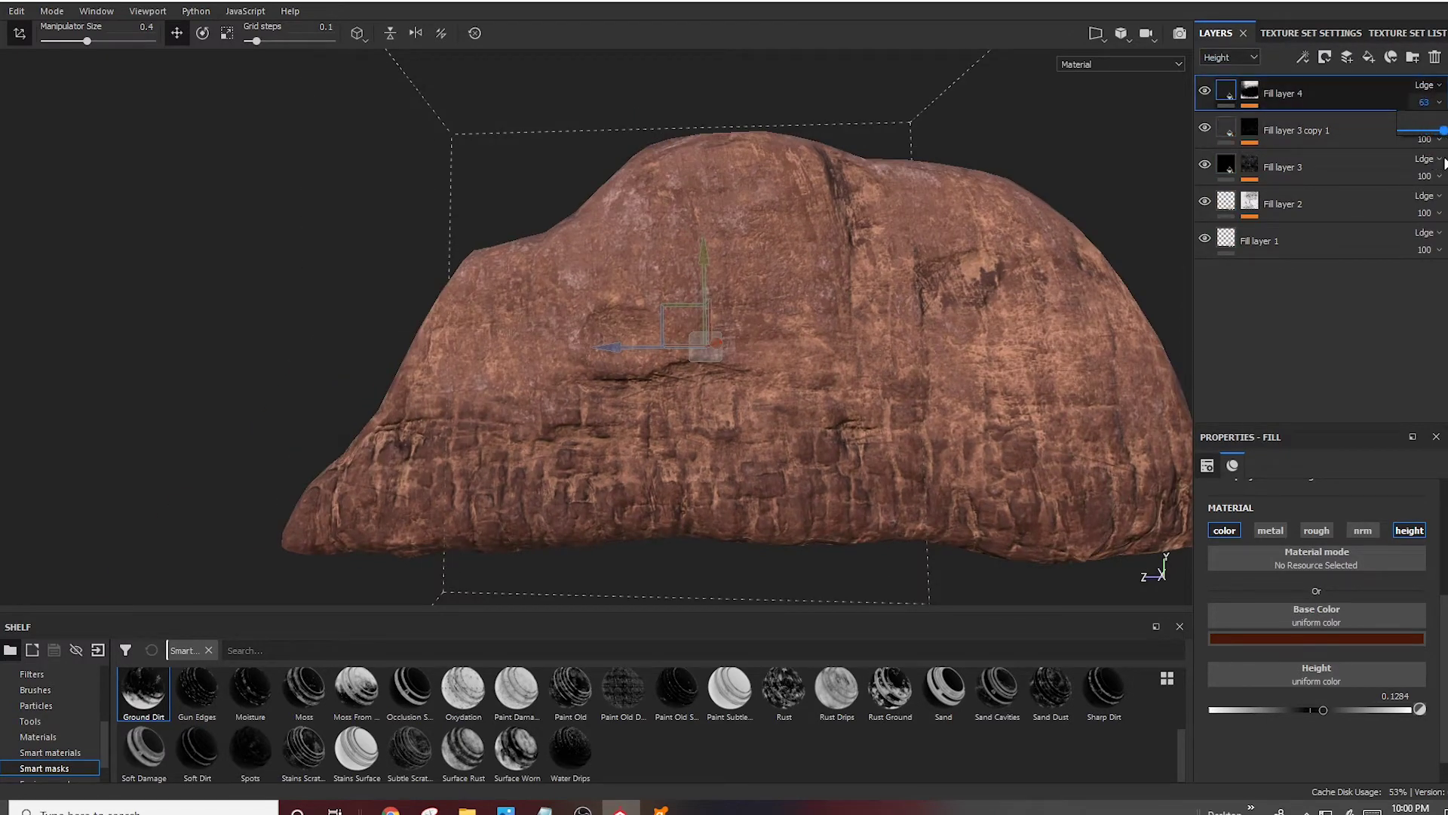
Try several blend modes on Fill layer 3 copy 1, settling on Value
{"action": "left_click", "coordinate": [1440, 122]}
{"action": "left_click", "coordinate": [1380, 372]}
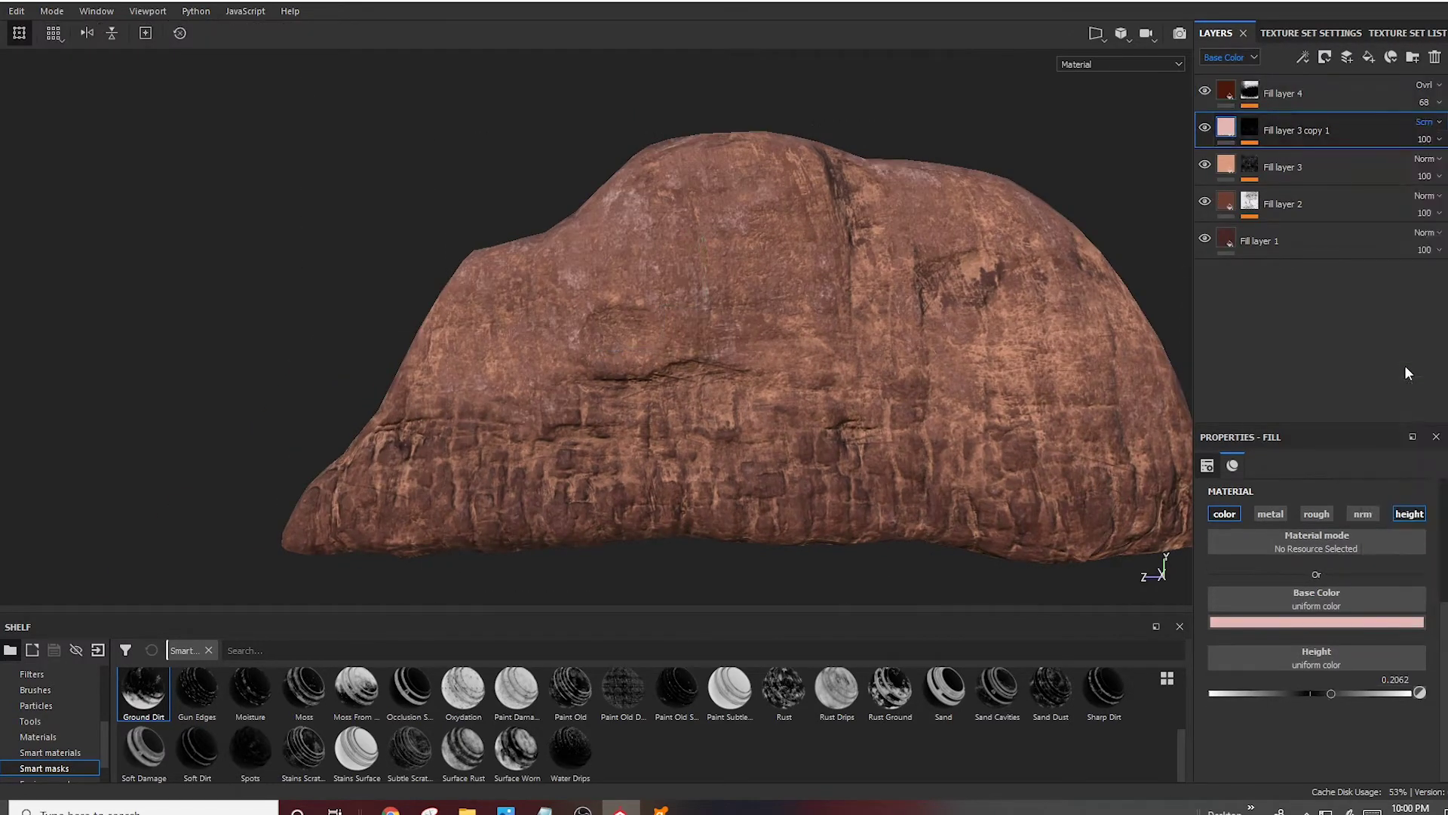
{"action": "left_click", "coordinate": [1439, 122]}
{"action": "left_click", "coordinate": [1403, 473]}
{"action": "left_click", "coordinate": [1440, 122]}
{"action": "left_click", "coordinate": [1388, 459]}
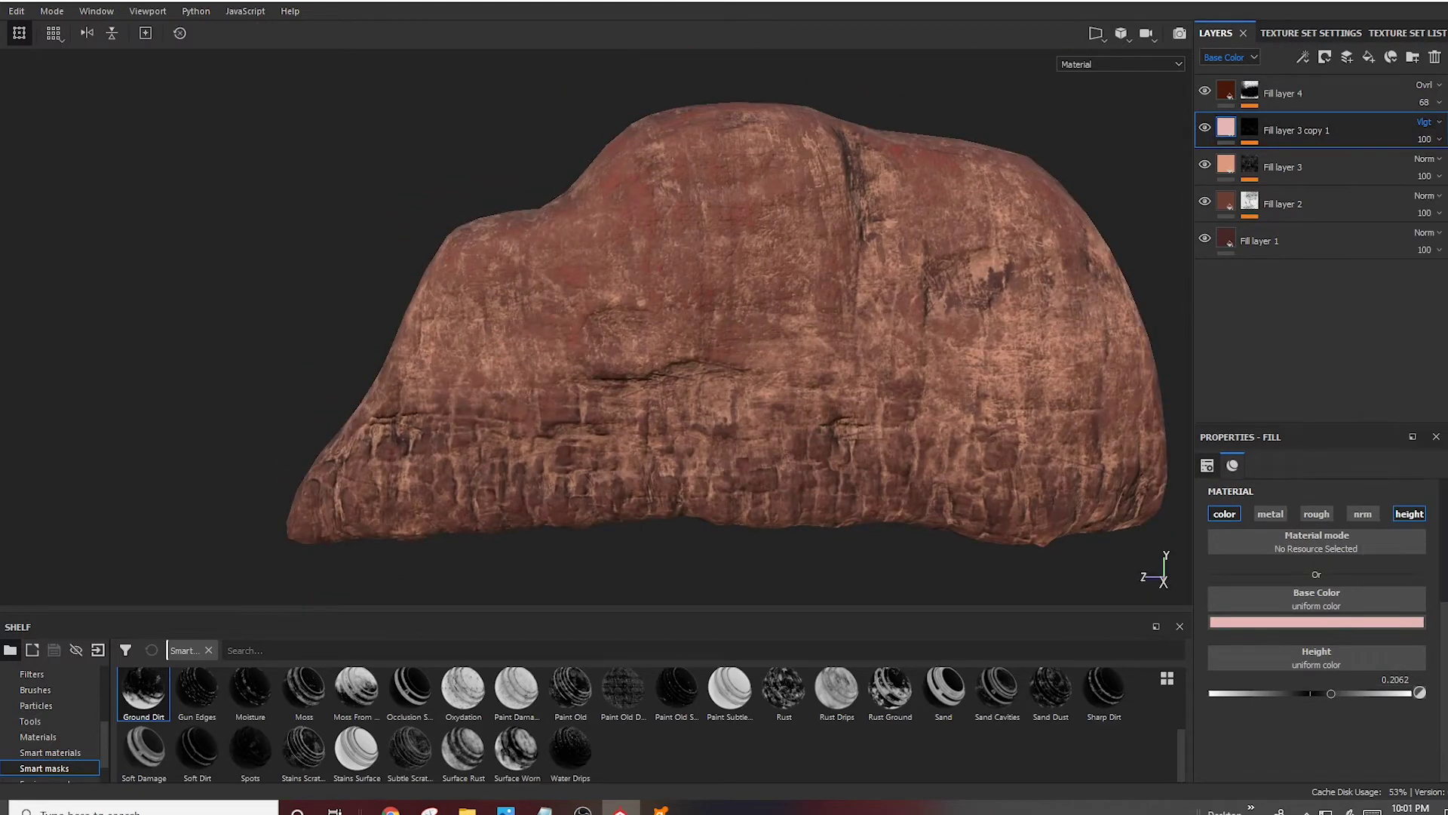
{"action": "scroll", "coordinate": [1425, 123], "scroll_direction": "down", "scroll_amount": 1}
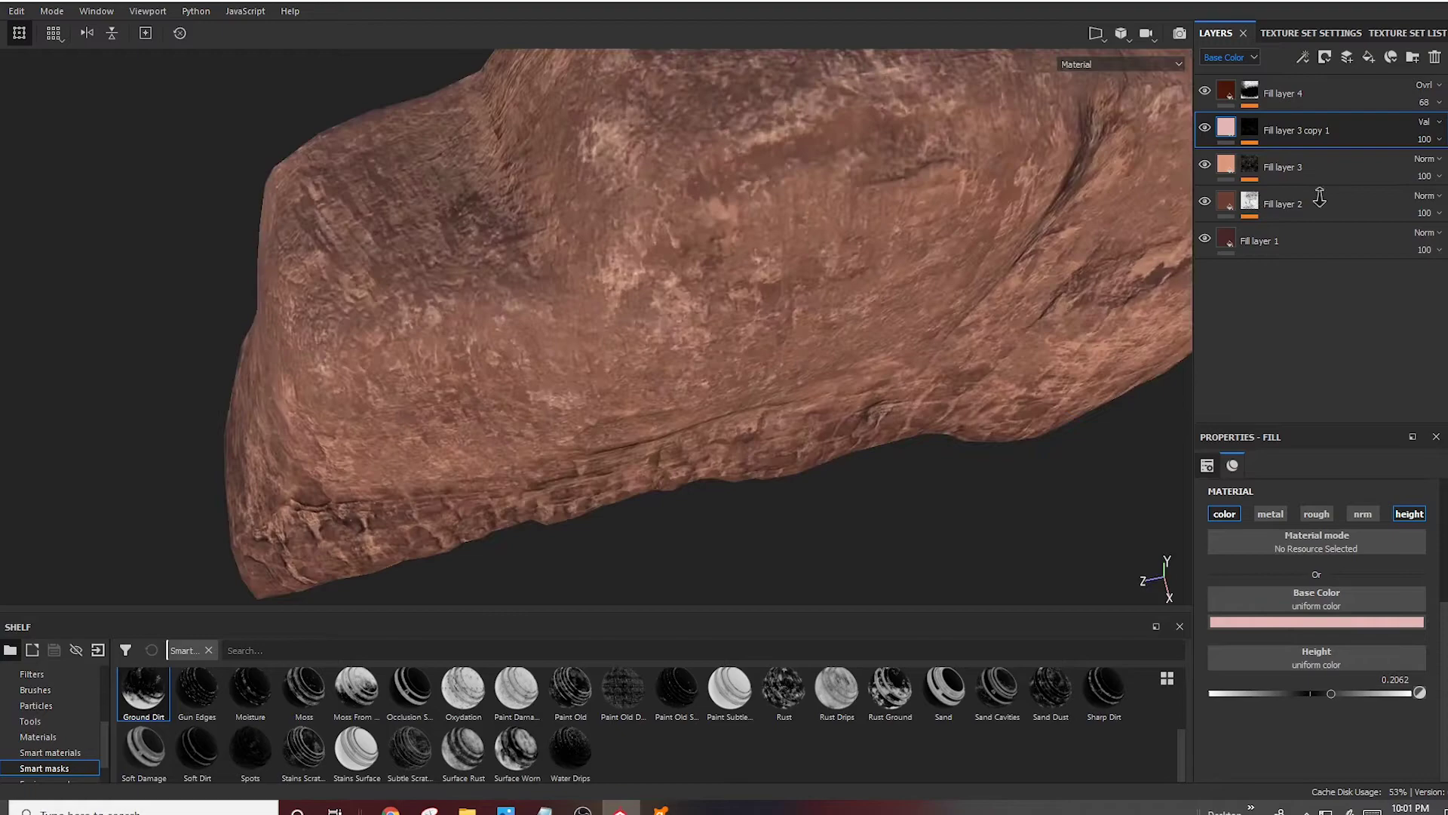
{"action": "mouse_move", "coordinate": [528, 302]}
{"action": "left_mouse_down", "text": "alt"}
{"action": "mouse_move", "coordinate": [792, 332]}
{"action": "mouse_move", "coordinate": [569, 391]}
{"action": "mouse_move", "coordinate": [745, 421]}
{"action": "mouse_move", "coordinate": [932, 284]}
{"action": "left_mouse_up", "text": "alt"}
{"action": "key", "text": "f"}
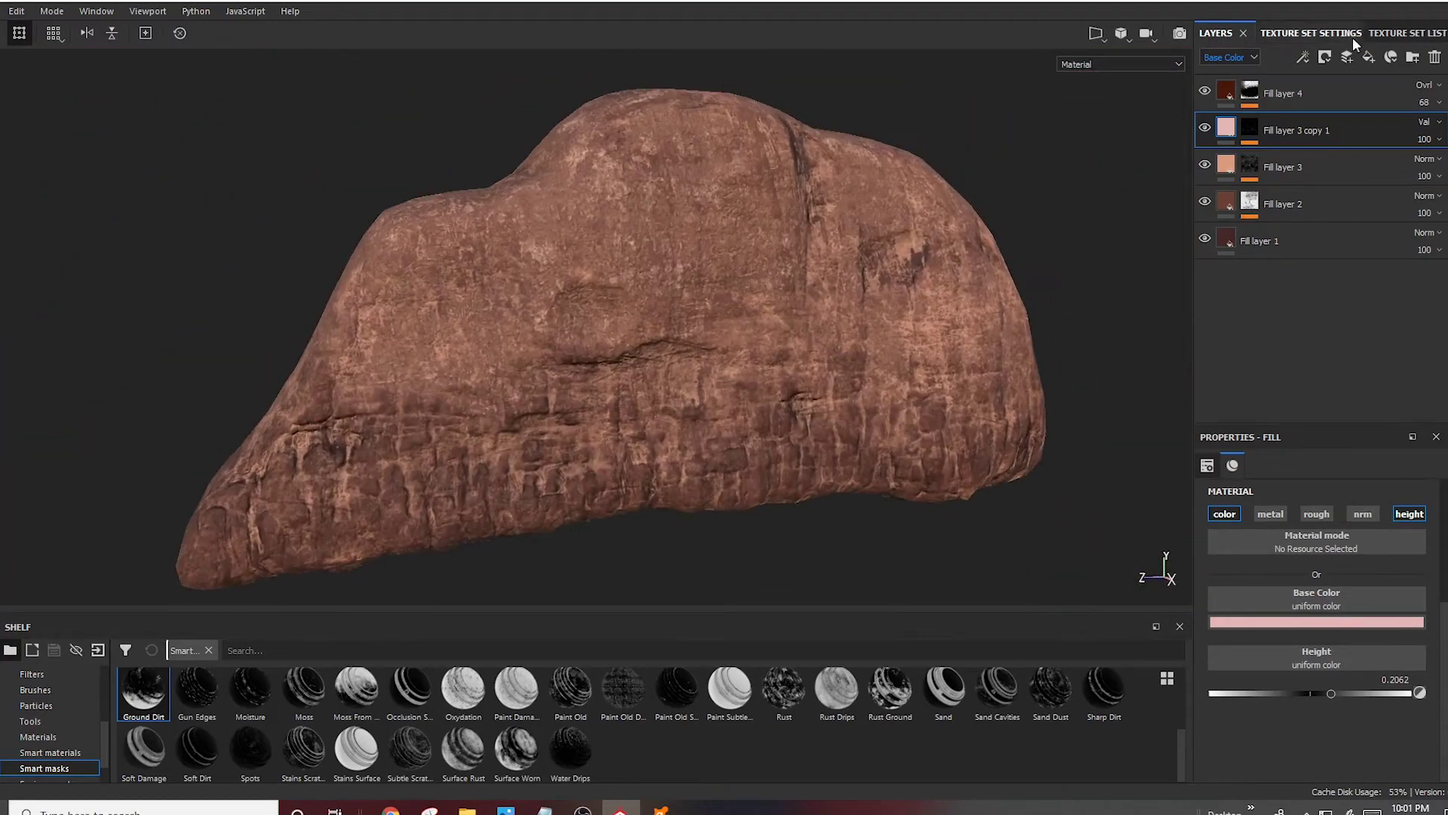
{"action": "left_click", "coordinate": [1298, 92]}
View the roughness channel, create a roughness folder, and add Fill layer 5 inside it
{"action": "key", "text": "c"}
{"action": "key", "text": "c"}
{"action": "key", "text": "c"}
{"action": "key", "text": "c"}
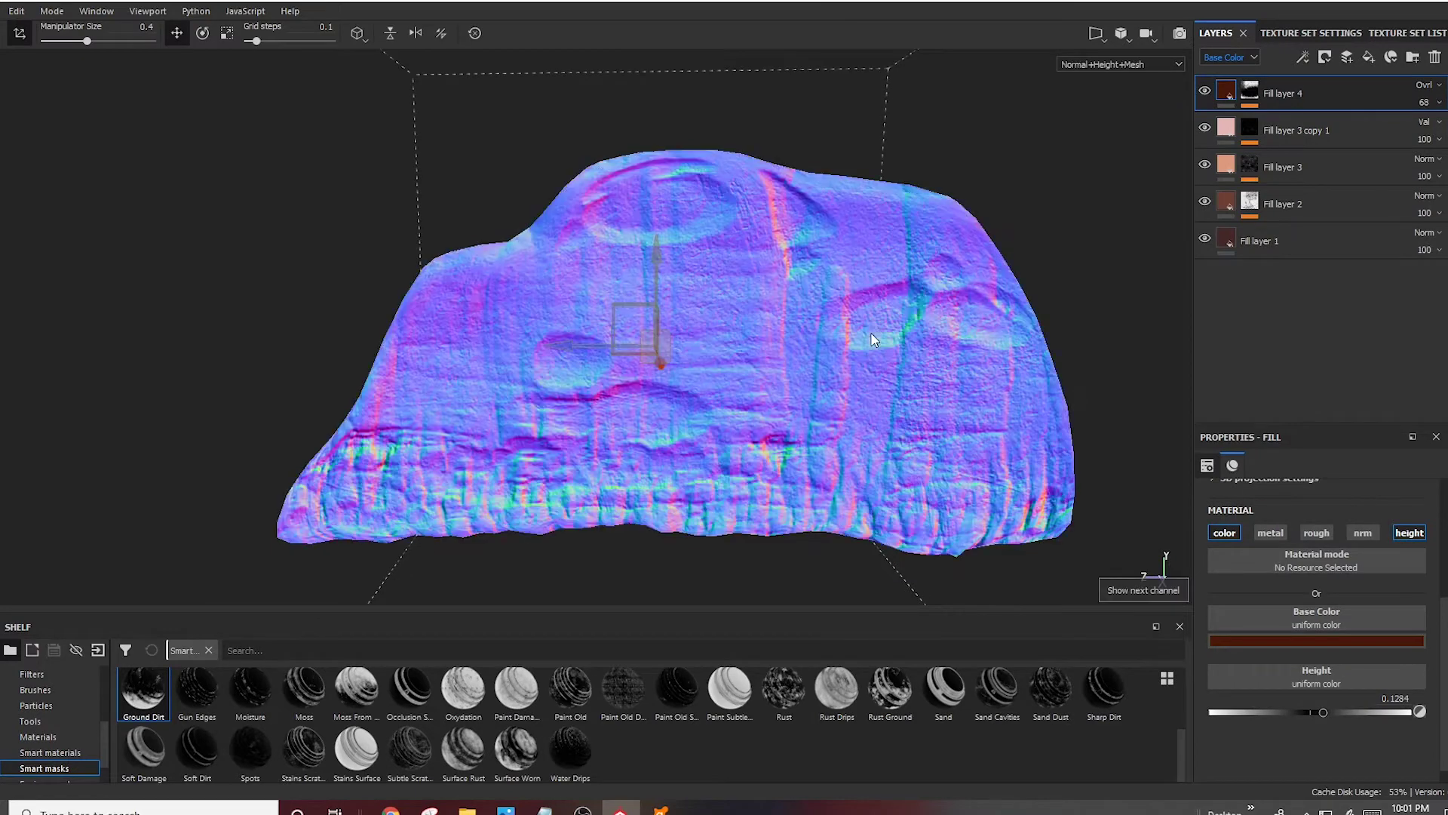
{"action": "key", "text": "c"}
{"action": "key", "text": "c"}
{"action": "key", "text": "c"}
{"action": "left_click", "coordinate": [1413, 56]}
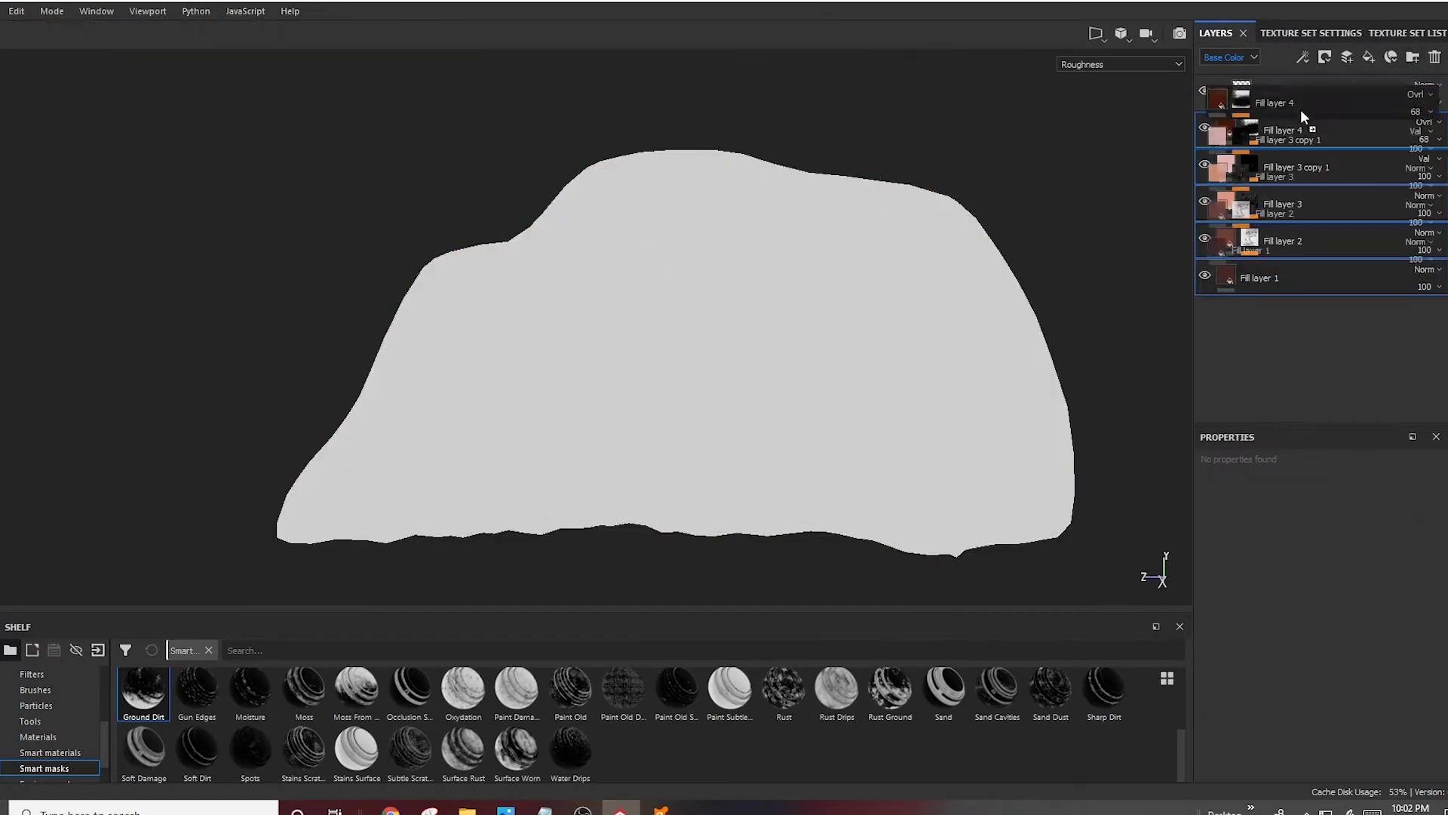
{"action": "left_click", "coordinate": [1221, 92]}
{"action": "left_click", "coordinate": [1413, 56]}
{"action": "type", "text": "roughness"}
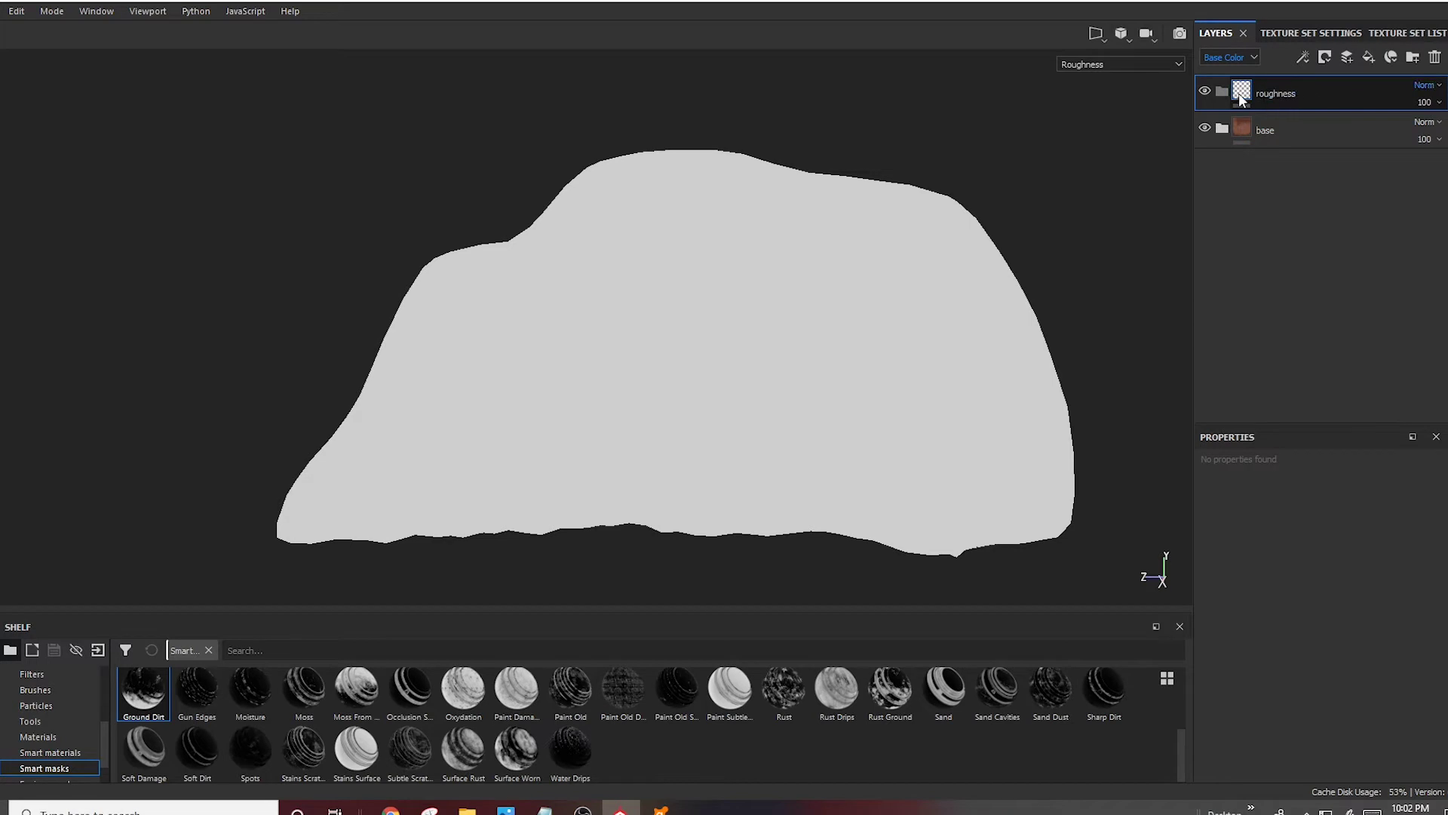
{"action": "left_click", "coordinate": [1368, 57]}
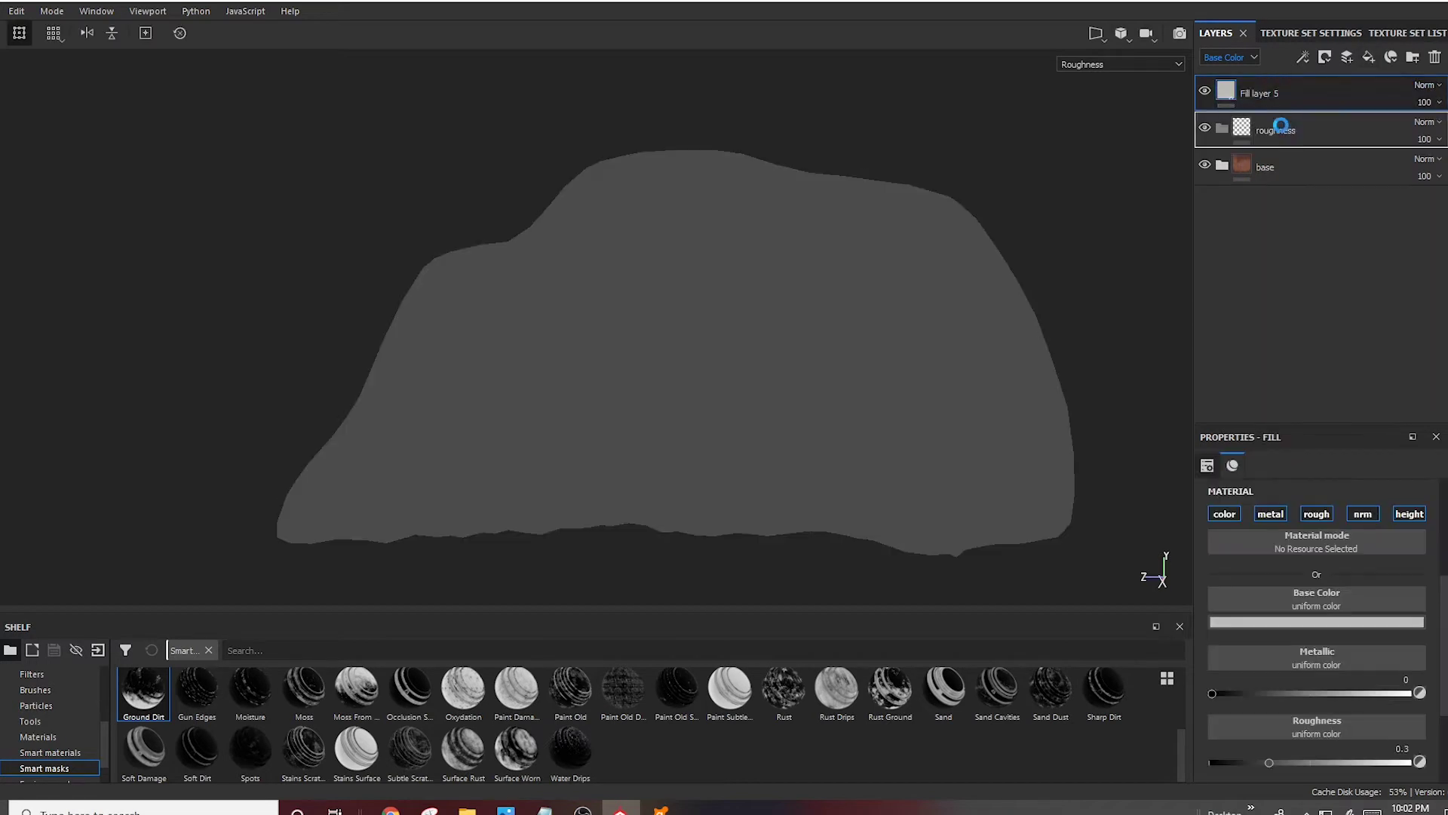
Give Fill layer 5 a mask filled with the Grunge Concrete texture
{"action": "right_click", "coordinate": [1274, 130]}
{"action": "left_click", "coordinate": [1314, 150]}
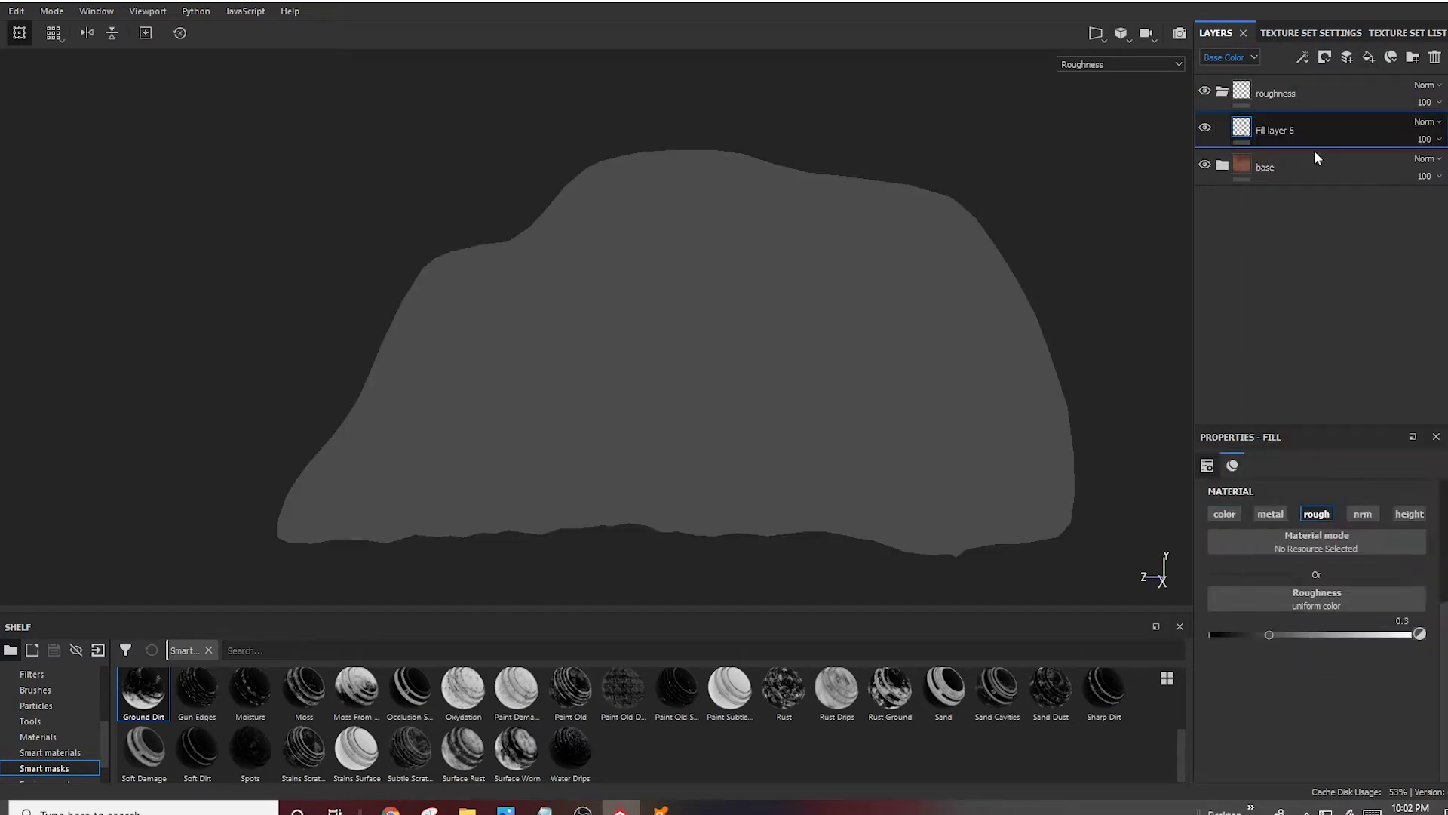
{"action": "right_click", "coordinate": [1274, 130]}
{"action": "left_click", "coordinate": [1330, 476]}
{"action": "left_click", "coordinate": [1316, 513]}
{"action": "left_click", "coordinate": [1400, 722]}
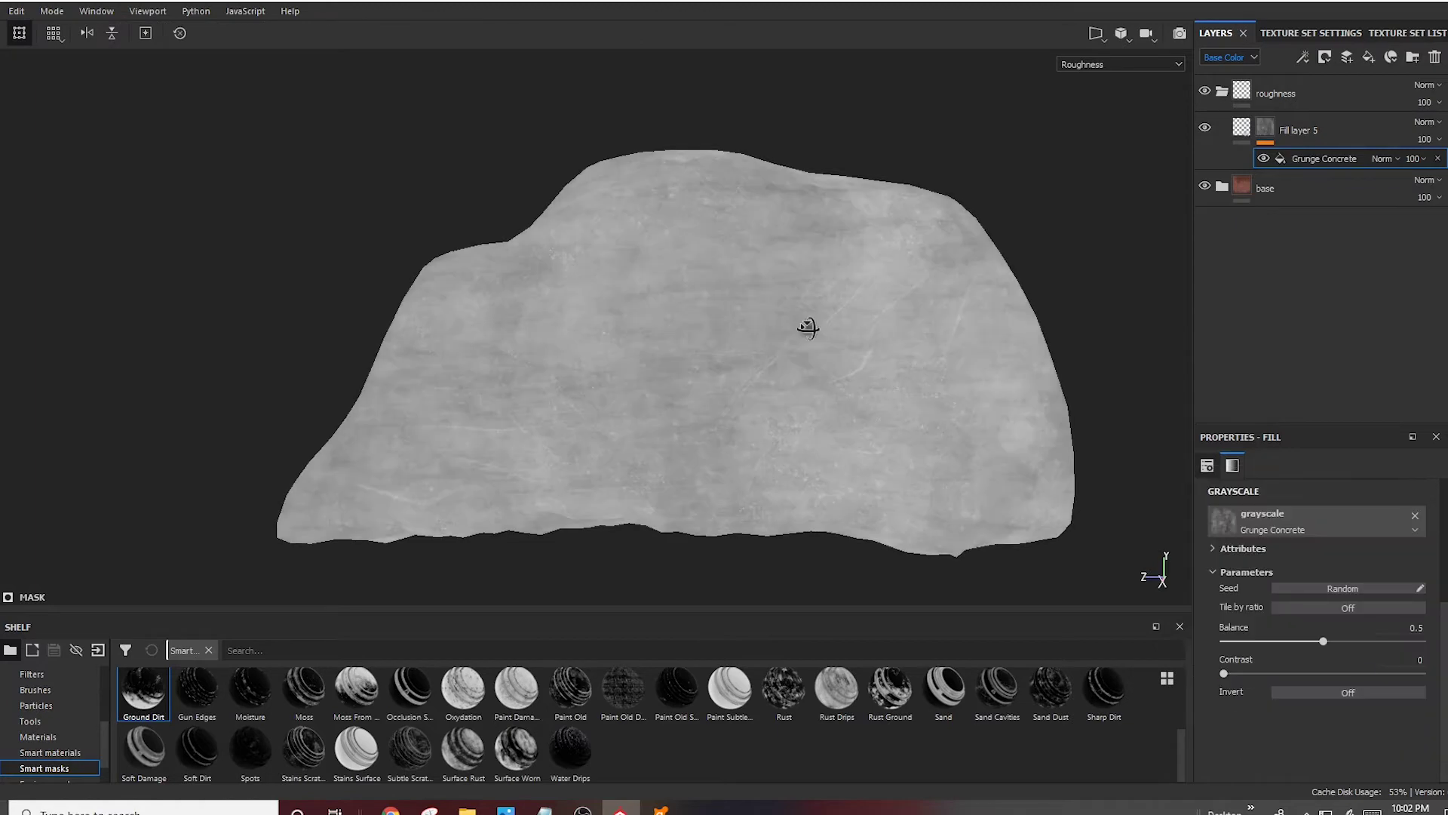
{"action": "left_click_drag", "start_coordinate": [802, 324], "coordinate": [903, 325], "text": "alt"}
{"action": "key", "text": "m"}
{"action": "left_click_drag", "start_coordinate": [775, 322], "coordinate": [737, 291], "text": "alt"}
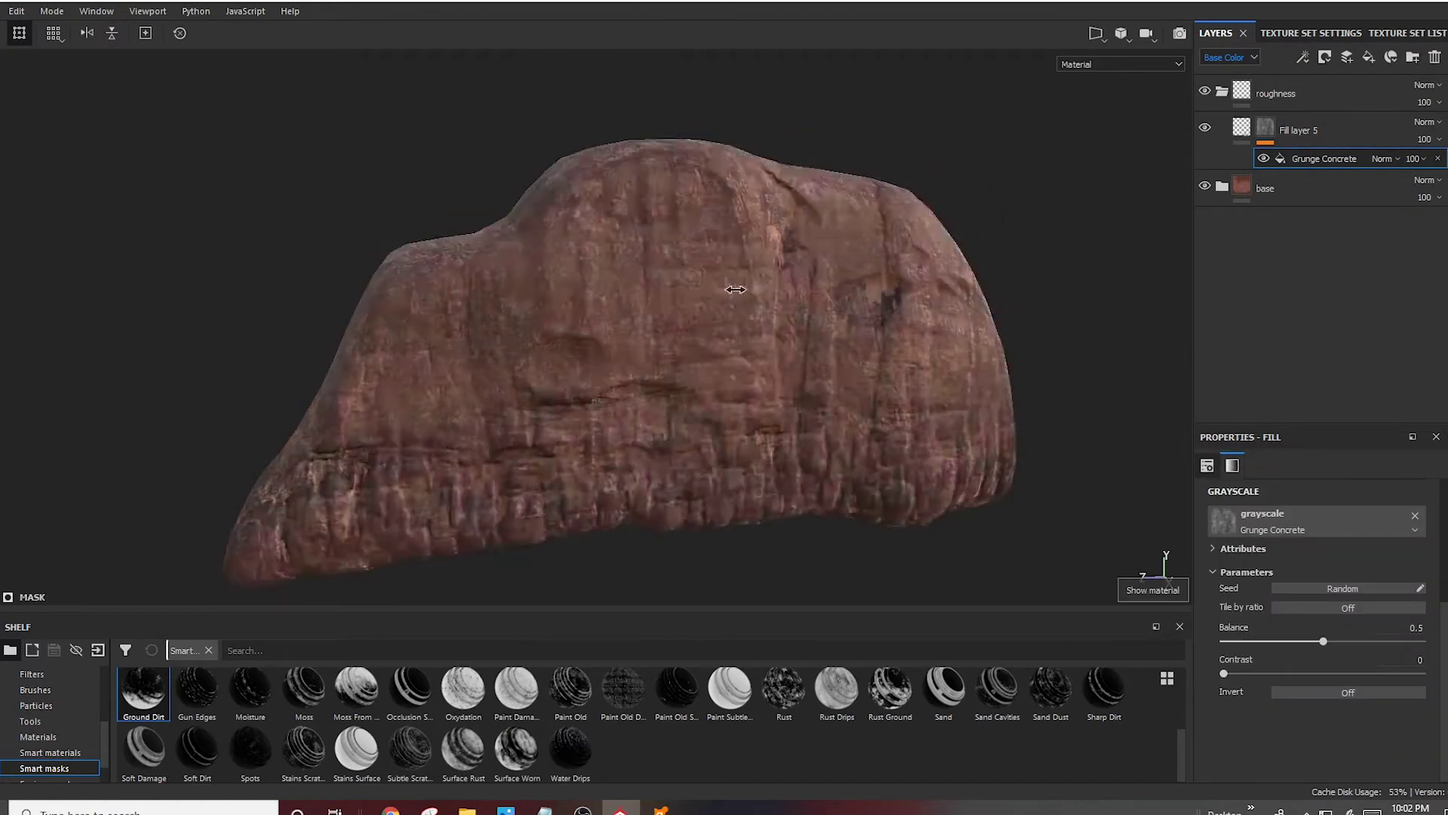
Add Levels above Grunge Concrete, pulling the white point to about 0.595 and adjusting midtones
{"action": "right_click", "coordinate": [1313, 160]}
{"action": "left_click", "coordinate": [1363, 224]}
{"action": "left_click", "coordinate": [1120, 64]}
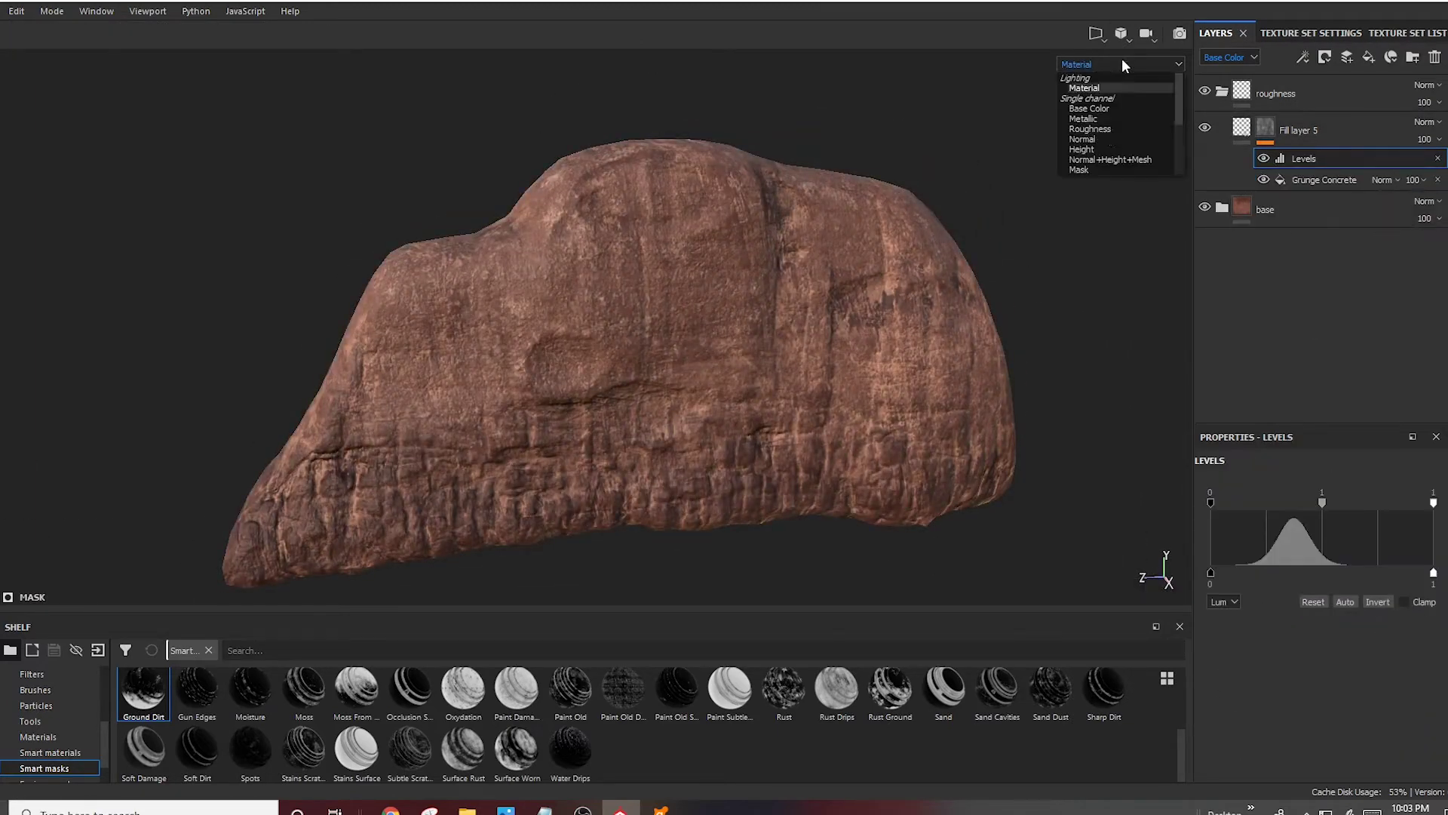
{"action": "left_click", "coordinate": [1086, 140]}
{"action": "left_click_drag", "start_coordinate": [1321, 502], "coordinate": [1261, 514]}
{"action": "left_click_drag", "start_coordinate": [1434, 502], "coordinate": [1343, 503]}
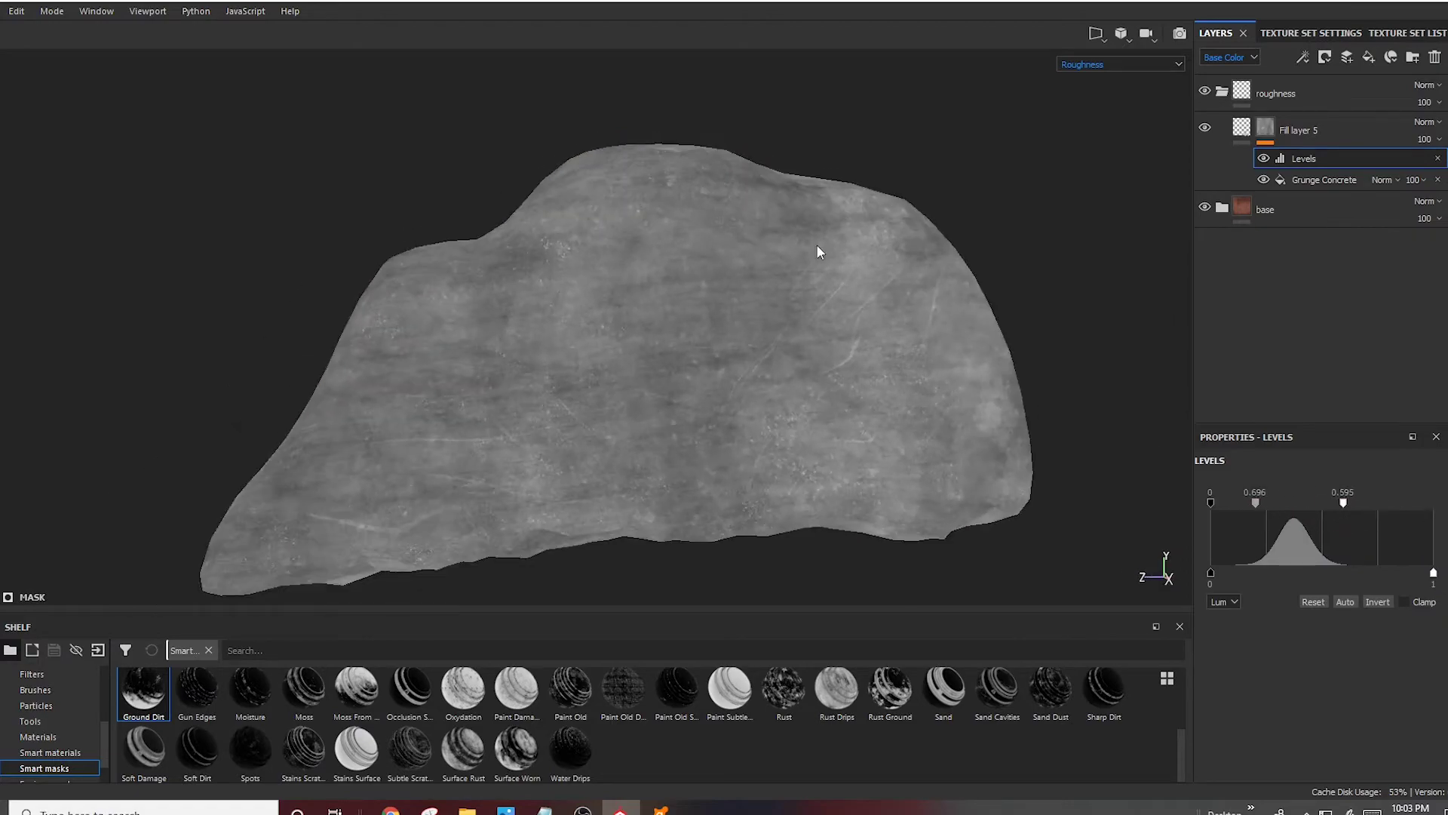
{"action": "key", "text": "m"}
{"action": "left_click_drag", "start_coordinate": [596, 294], "coordinate": [752, 390], "text": "alt"}
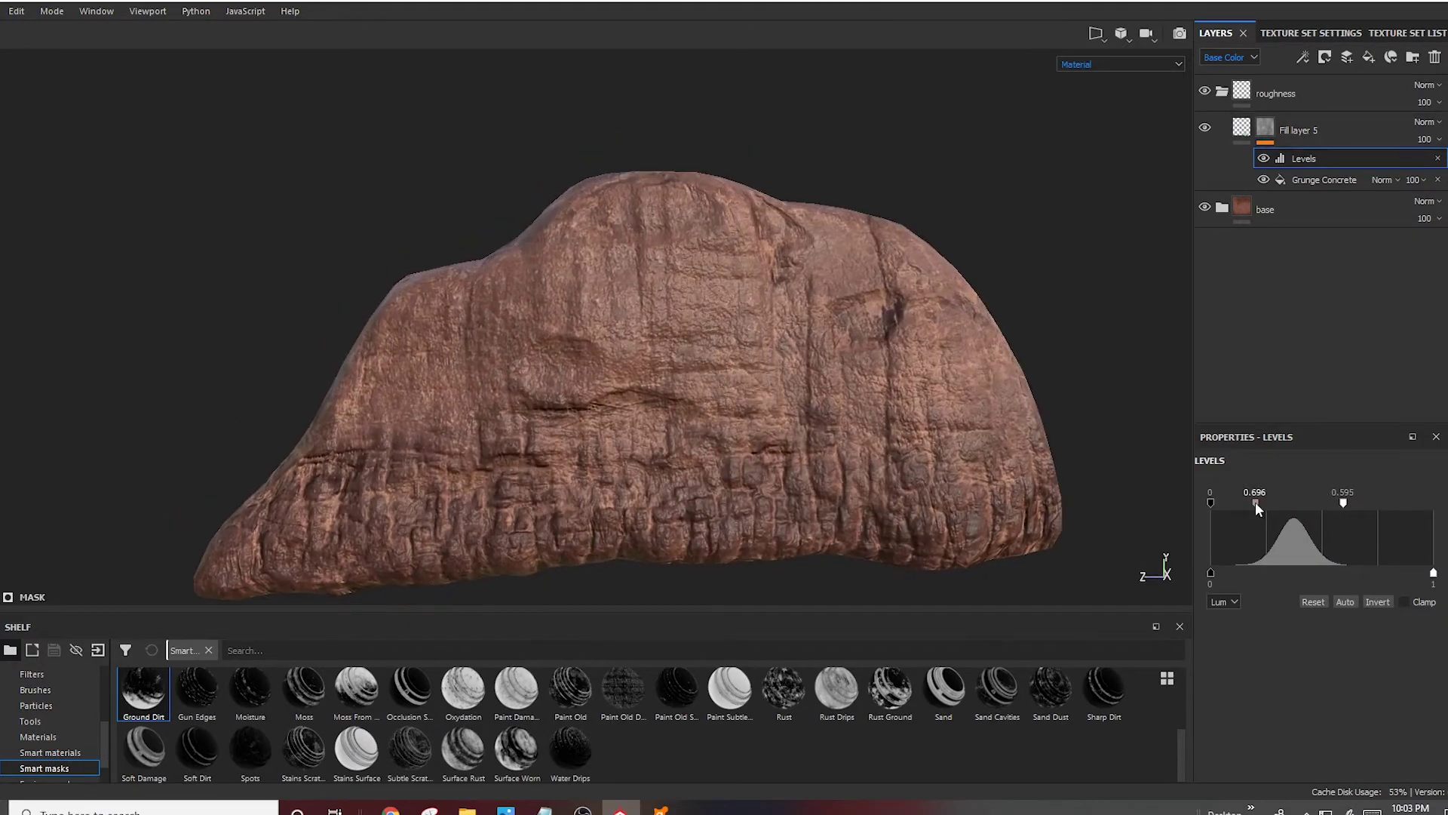
{"action": "left_click_drag", "start_coordinate": [1255, 502], "coordinate": [1284, 502]}
{"action": "key", "text": "m"}
{"action": "left_click_drag", "start_coordinate": [882, 431], "coordinate": [951, 423], "text": "alt"}
Add a new Fill layer 6 above Fill layer 5 in the roughness folder
{"action": "left_click", "coordinate": [1328, 129]}
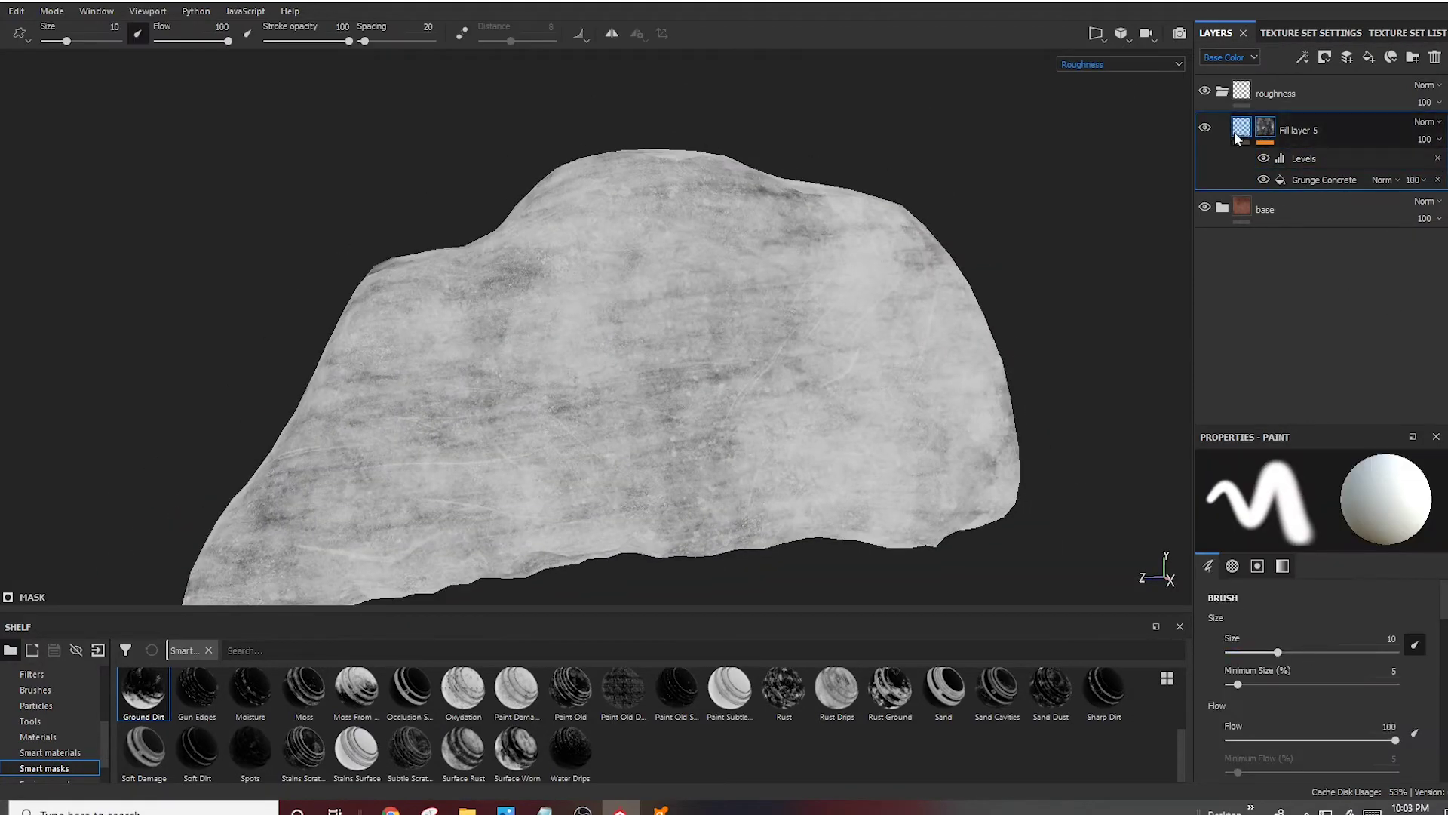
{"action": "left_click", "coordinate": [1324, 180]}
{"action": "left_click", "coordinate": [1368, 57]}
Limit Fill layer 6 to roughness and give it a black mask with Gaussian Noise fill
{"action": "left_click", "coordinate": [1325, 513]}
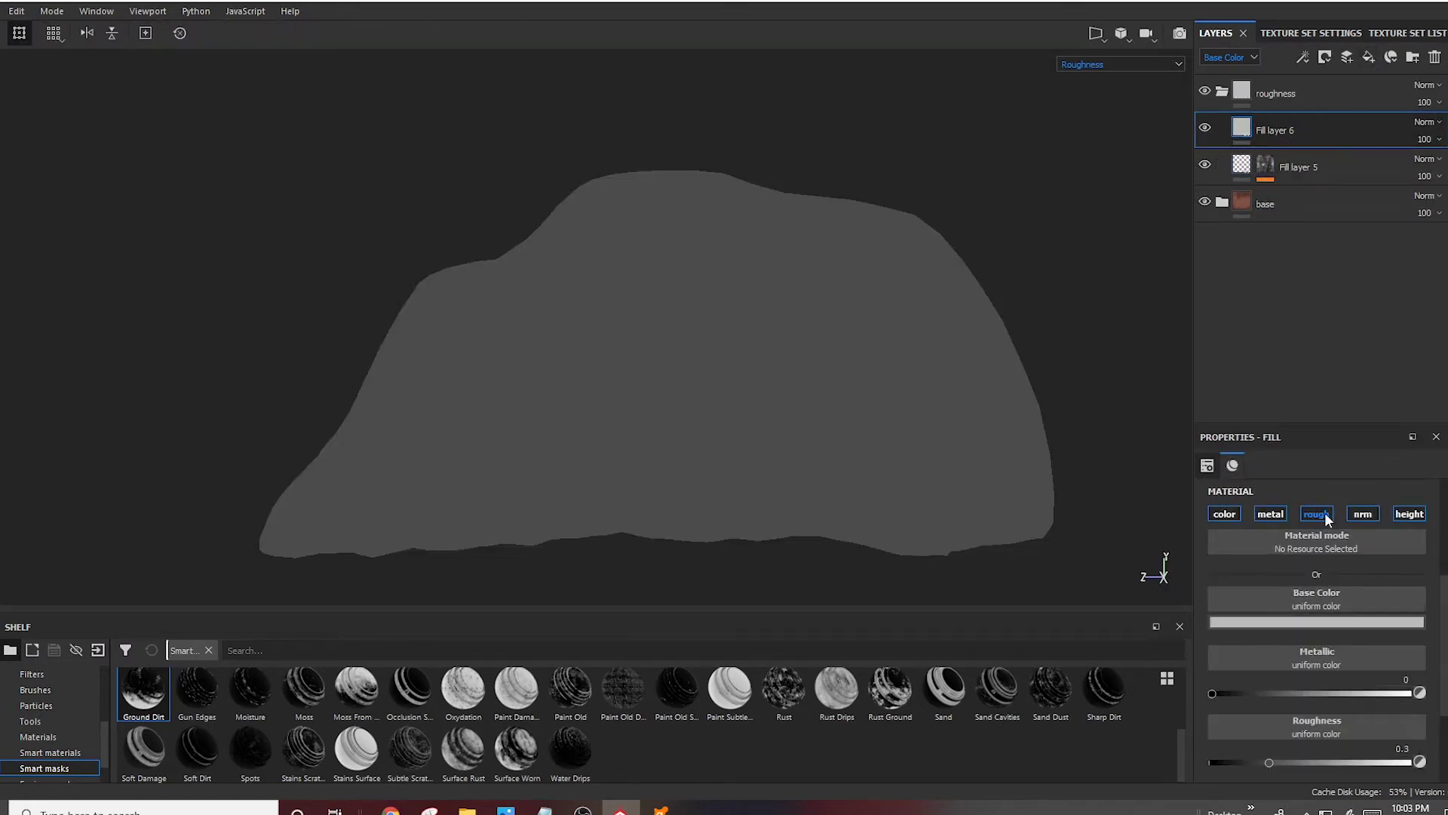
{"action": "right_click", "coordinate": [1291, 122]}
{"action": "left_click", "coordinate": [1313, 131]}
{"action": "right_click", "coordinate": [1266, 126]}
{"action": "left_click", "coordinate": [1298, 174]}
{"action": "left_click", "coordinate": [1299, 521]}
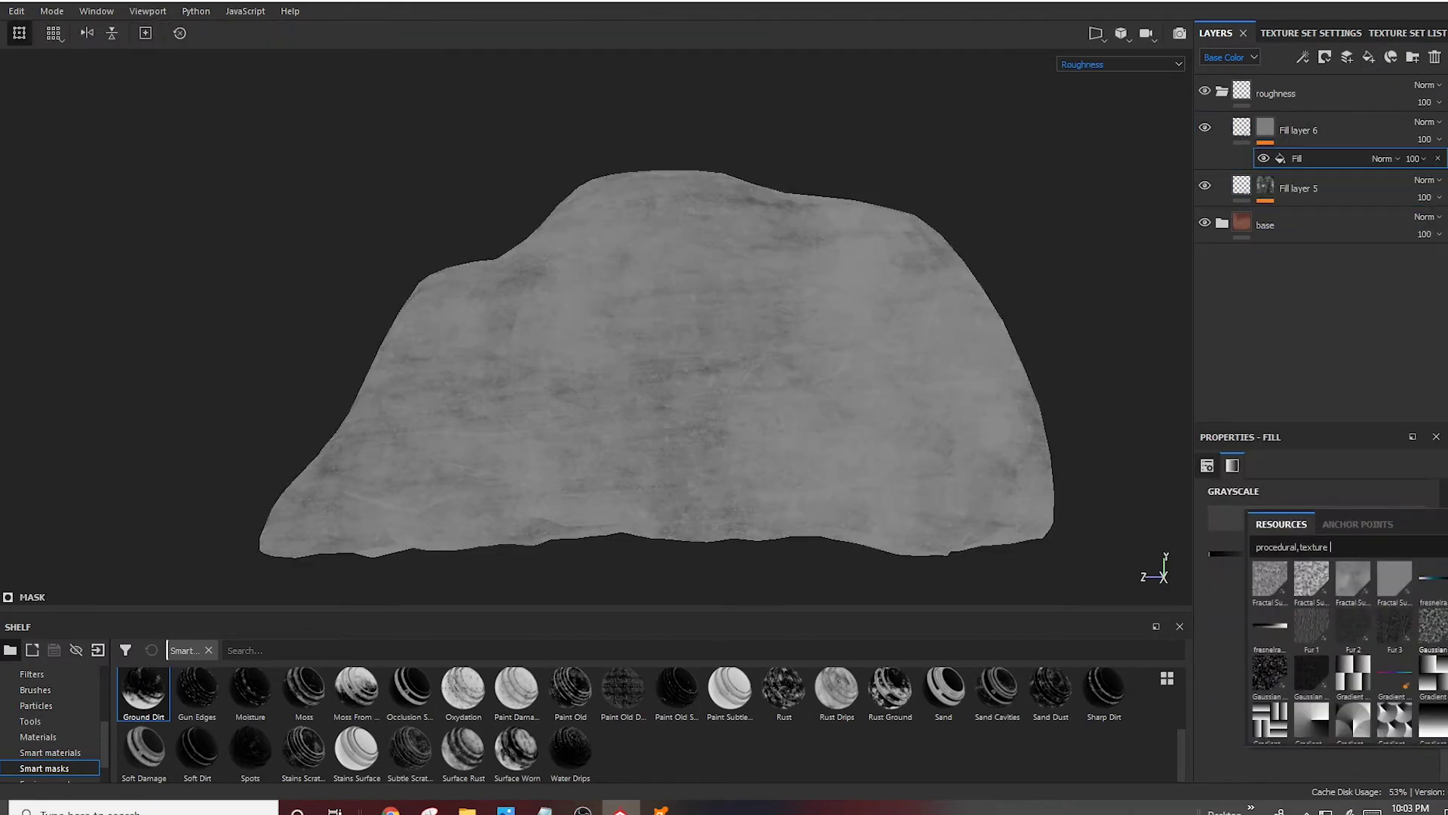
{"action": "left_click", "coordinate": [1267, 573]}
Make the Gaussian Noise finer at scale 300 with added disorder and softened contrast
{"action": "left_click_drag", "start_coordinate": [1322, 642], "coordinate": [1334, 641]}
{"action": "left_click_drag", "start_coordinate": [1224, 673], "coordinate": [1313, 673]}
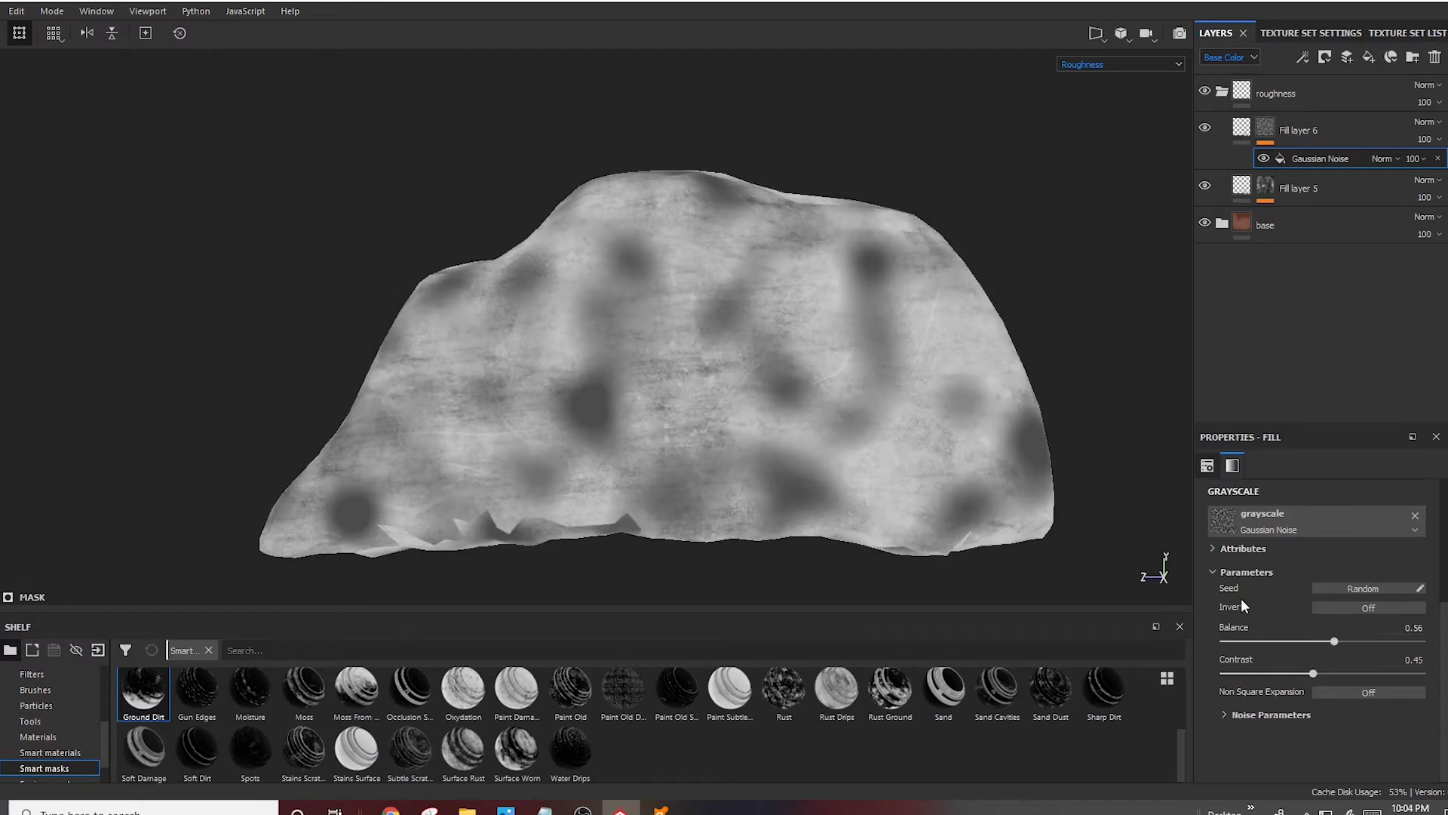
{"action": "left_click", "coordinate": [1271, 714]}
{"action": "left_click_drag", "start_coordinate": [1282, 727], "coordinate": [1376, 727]}
{"action": "left_click_drag", "start_coordinate": [1235, 760], "coordinate": [1317, 759]}
{"action": "left_click_drag", "start_coordinate": [1313, 655], "coordinate": [1227, 655]}
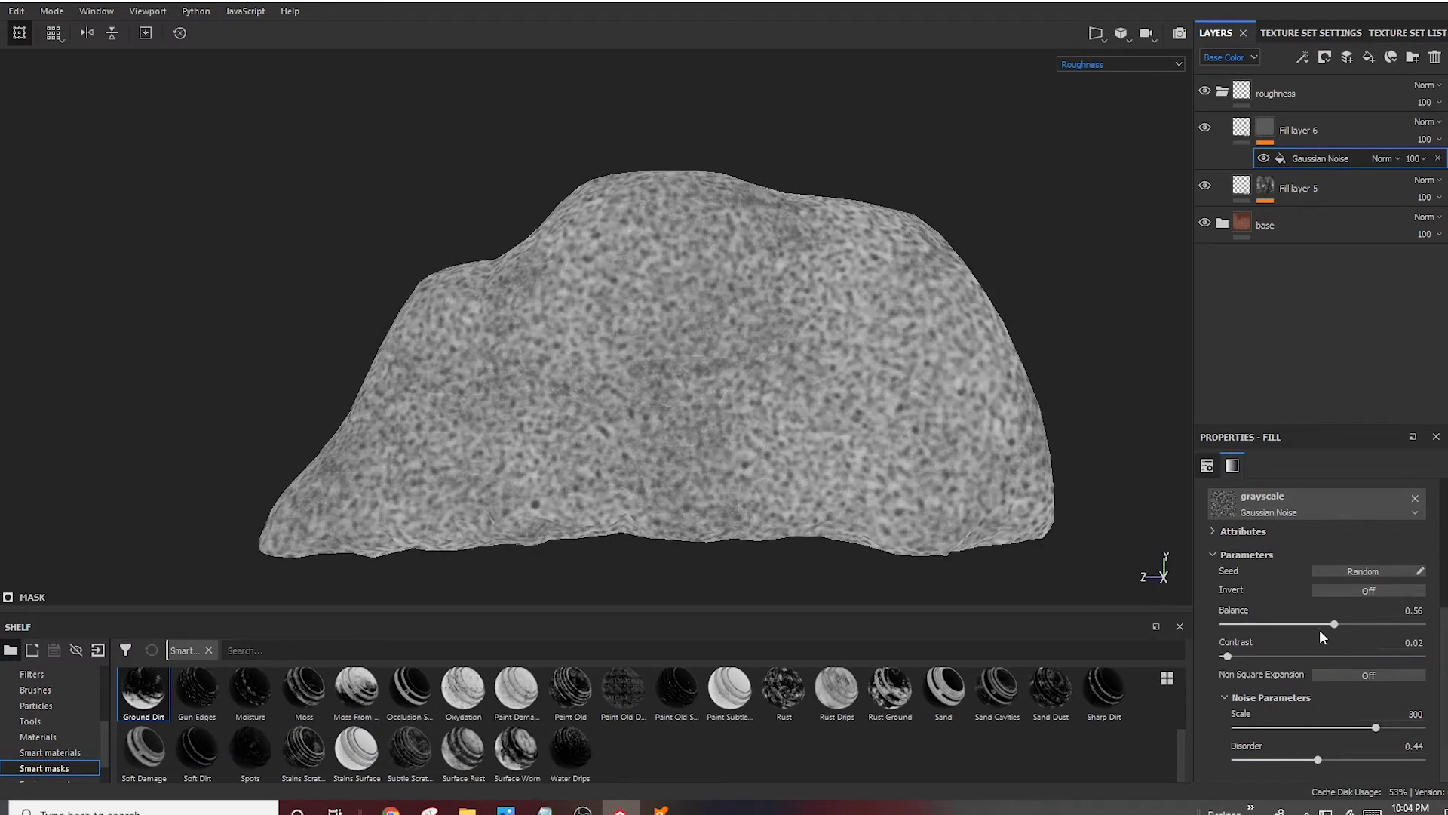
{"action": "left_click_drag", "start_coordinate": [1333, 624], "coordinate": [1260, 624]}
Add a Blur filter and a Curvature generator (blur 2.62, contrast 0.12, balance 0.29)
{"action": "right_click", "coordinate": [1319, 160]}
{"action": "left_click", "coordinate": [1369, 174]}
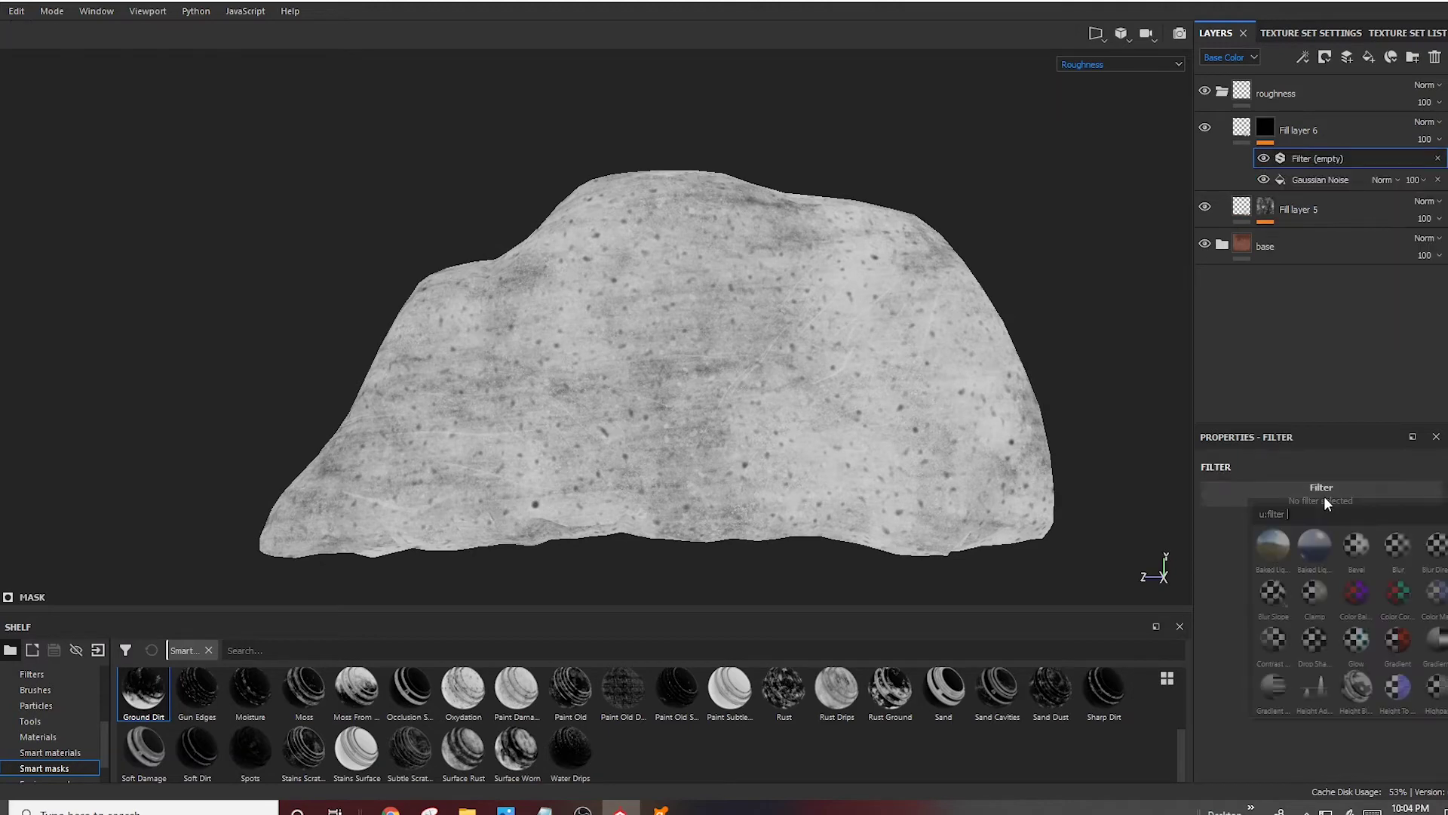
{"action": "left_click", "coordinate": [1324, 495]}
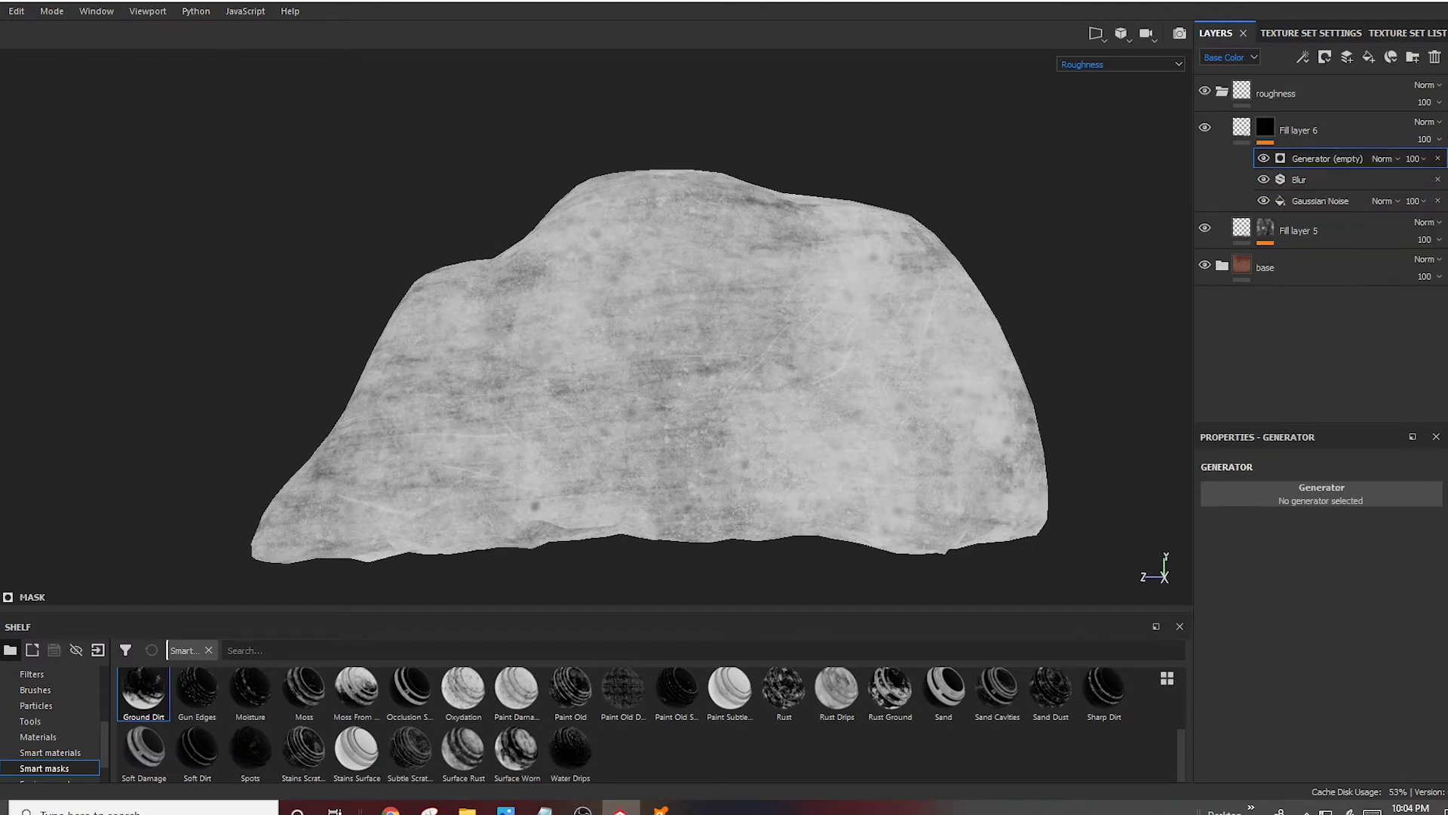
{"action": "left_click", "coordinate": [1322, 494]}
{"action": "left_click", "coordinate": [1310, 649]}
{"action": "mouse_move", "coordinate": [1217, 592]}
{"action": "left_mouse_down"}
{"action": "mouse_move", "coordinate": [1282, 592]}
{"action": "mouse_move", "coordinate": [1217, 592]}
{"action": "left_mouse_up"}
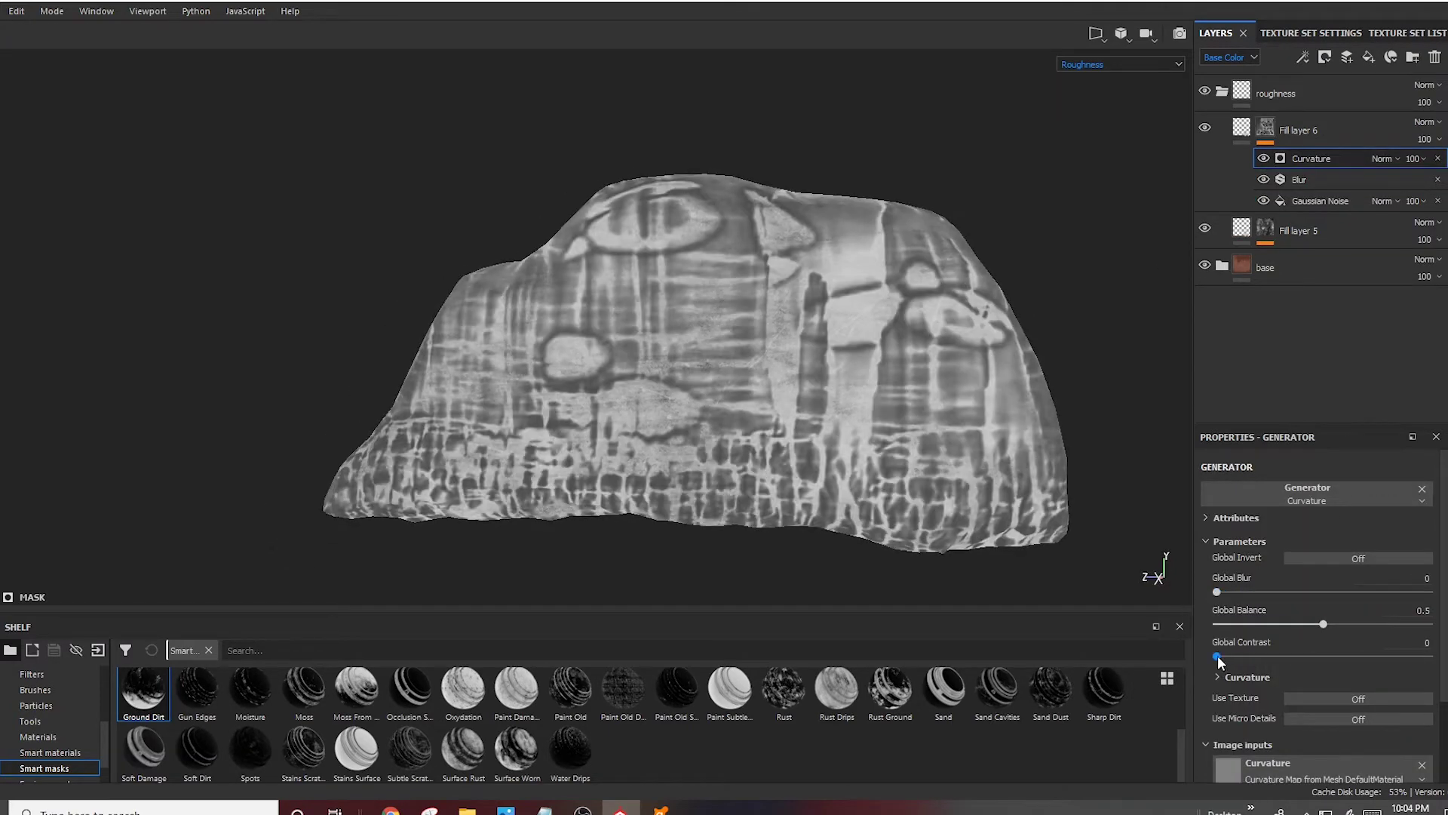
{"action": "mouse_move", "coordinate": [1217, 657]}
{"action": "left_mouse_down"}
{"action": "mouse_move", "coordinate": [1412, 657]}
{"action": "mouse_move", "coordinate": [1264, 657]}
{"action": "left_mouse_up"}
{"action": "left_click_drag", "start_coordinate": [1243, 591], "coordinate": [1244, 592]}
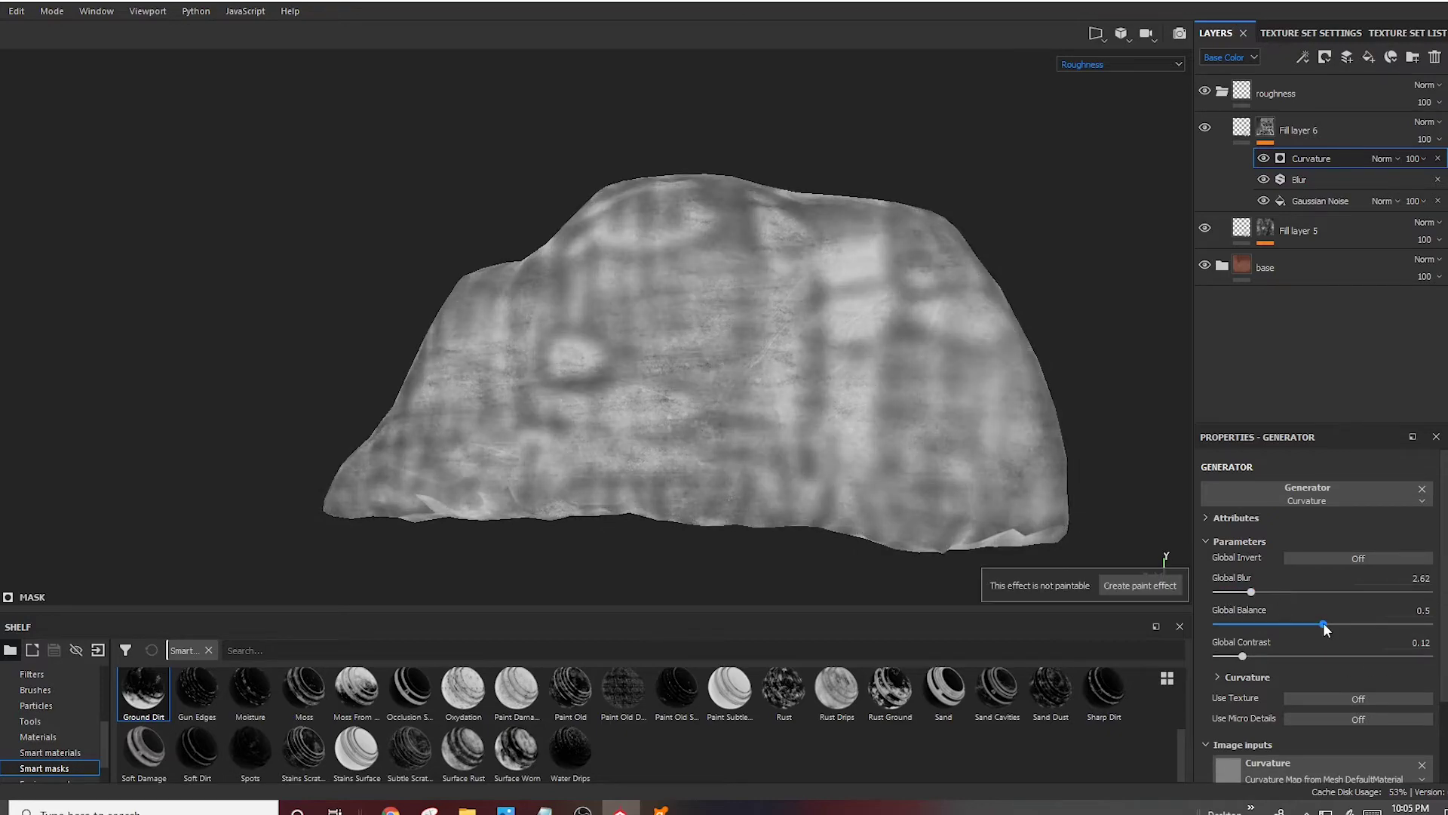
{"action": "left_click_drag", "start_coordinate": [1324, 627], "coordinate": [1278, 626]}
Check the full material, dismiss the security pop-up, and add Fill layer 7
{"action": "key", "text": "m"}
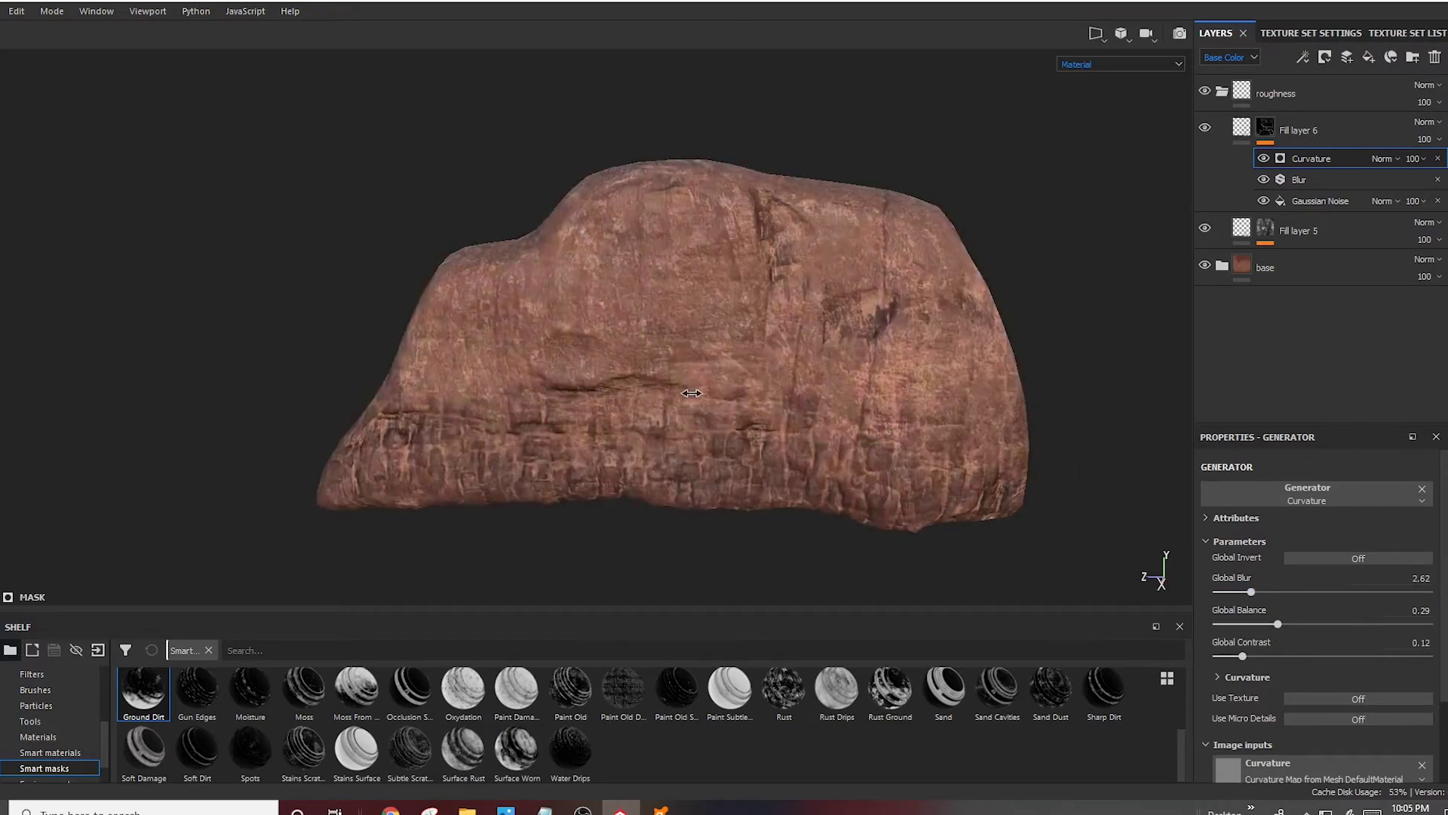
{"action": "left_click_drag", "start_coordinate": [691, 393], "coordinate": [770, 412], "text": "alt"}
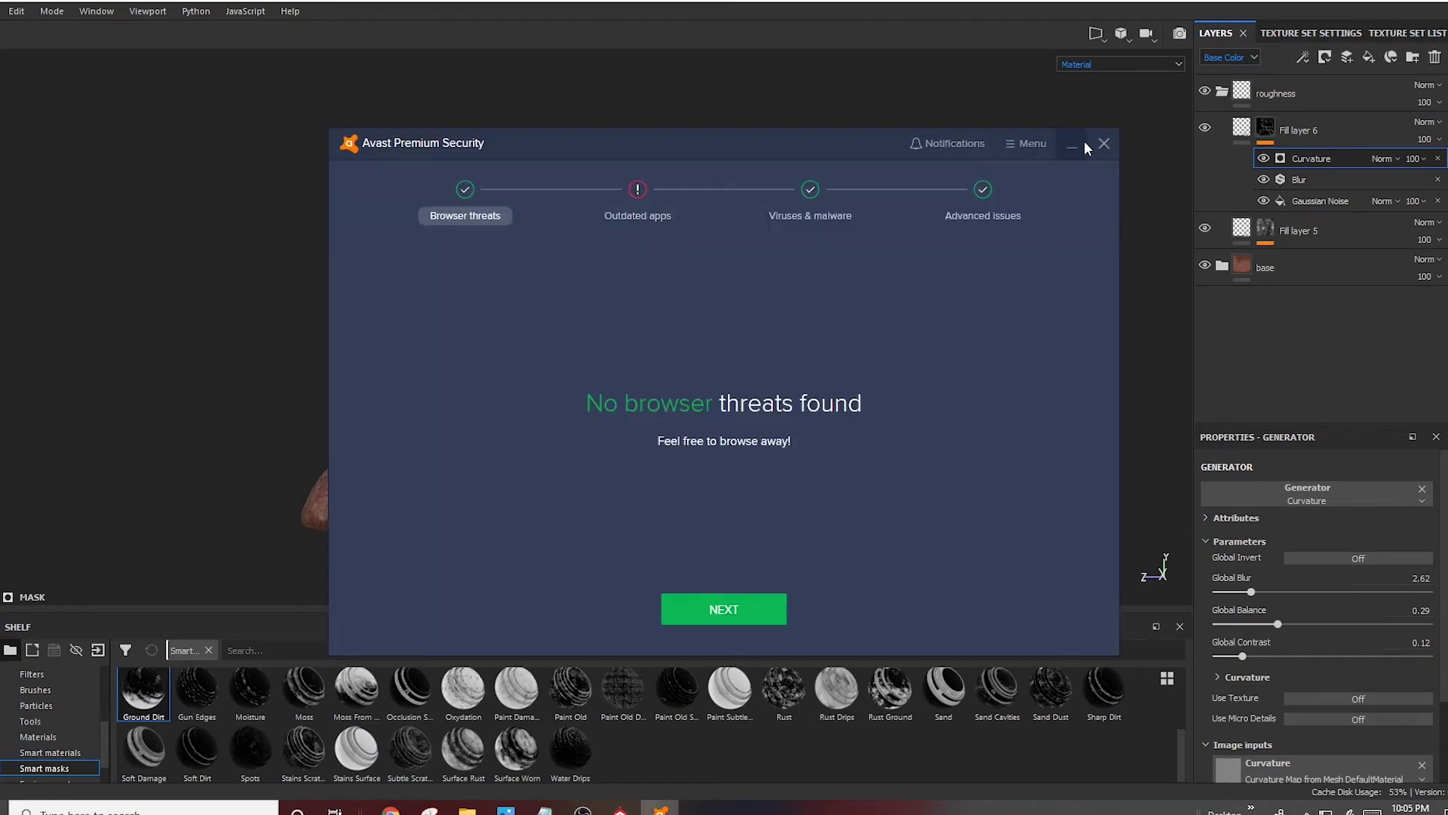
{"action": "left_click", "coordinate": [1086, 149]}
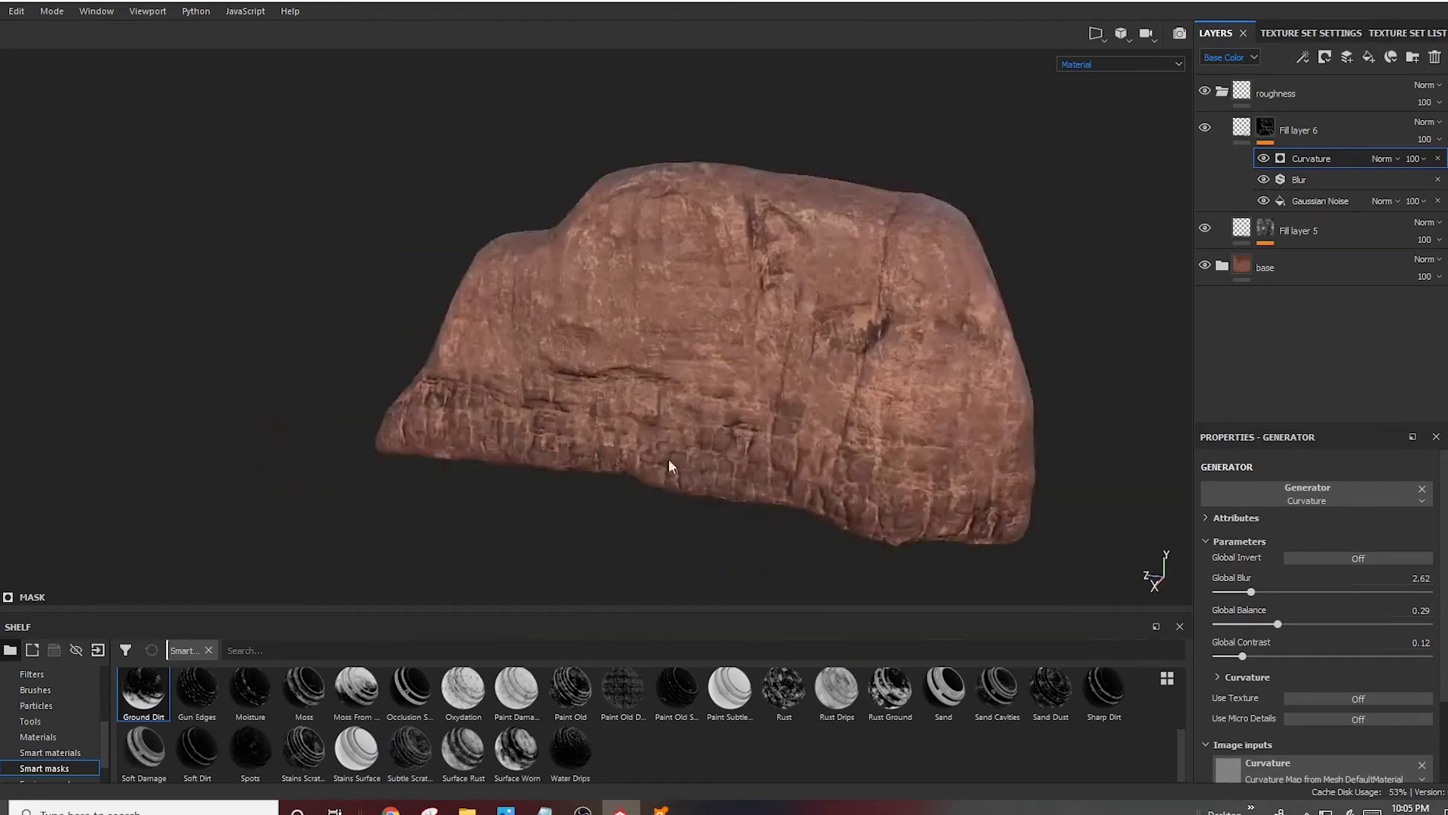
{"action": "left_click", "coordinate": [1298, 130]}
Give Fill layer 7 a white mask filled with the project's baked Curvature map
{"action": "right_click", "coordinate": [1274, 142]}
{"action": "left_click", "coordinate": [1275, 141]}
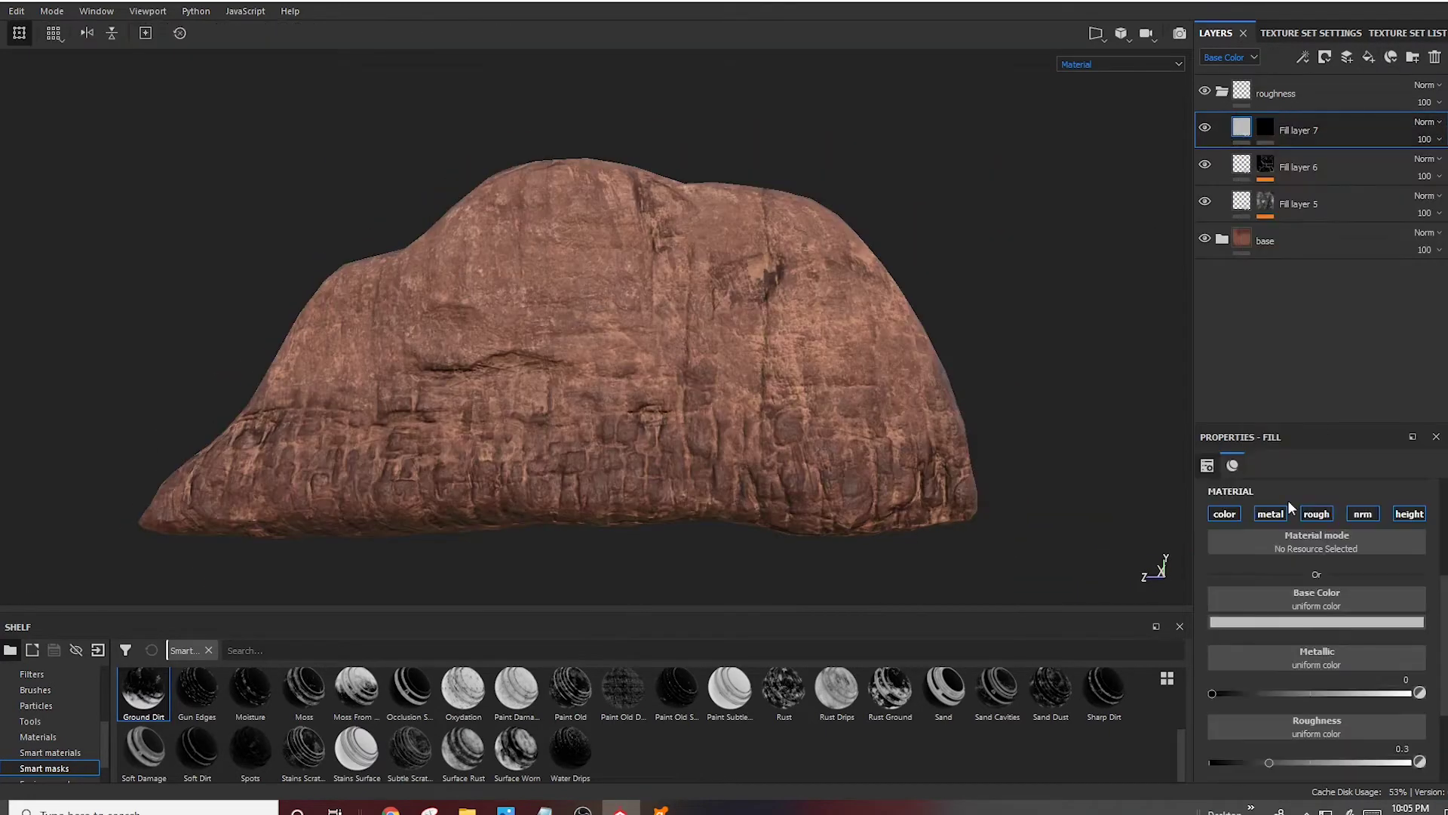
{"action": "right_click", "coordinate": [1264, 128]}
{"action": "left_click", "coordinate": [1318, 500]}
{"action": "scroll", "coordinate": [44, 692], "scroll_direction": "up", "scroll_amount": 3}
{"action": "left_click", "coordinate": [44, 690]}
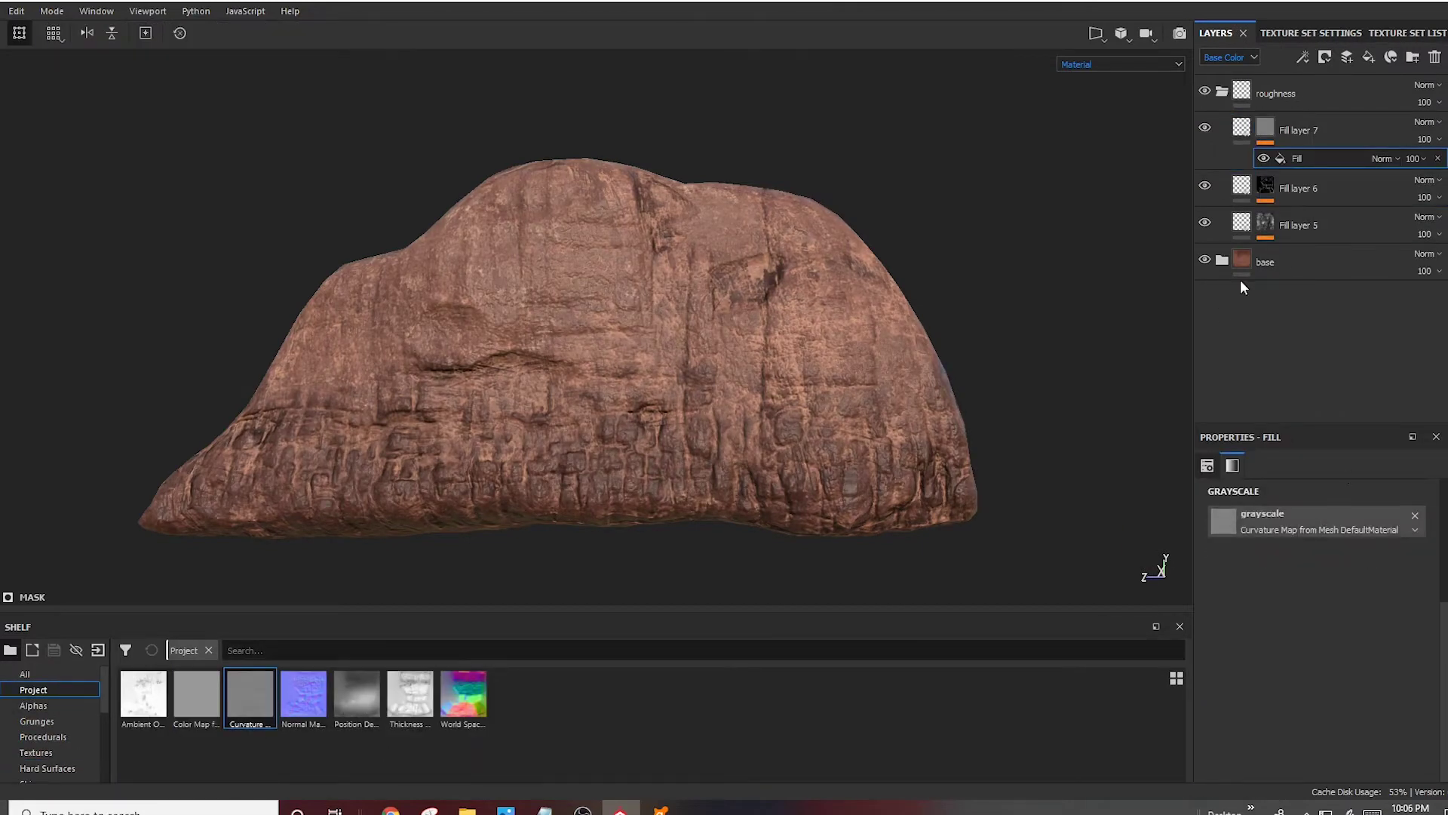
Add Levels to the curvature mask, raising the black point and inverting it (0.539–0.813)
{"action": "key", "text": "c"}
{"action": "right_click", "coordinate": [1282, 159]}
{"action": "left_click", "coordinate": [1342, 249]}
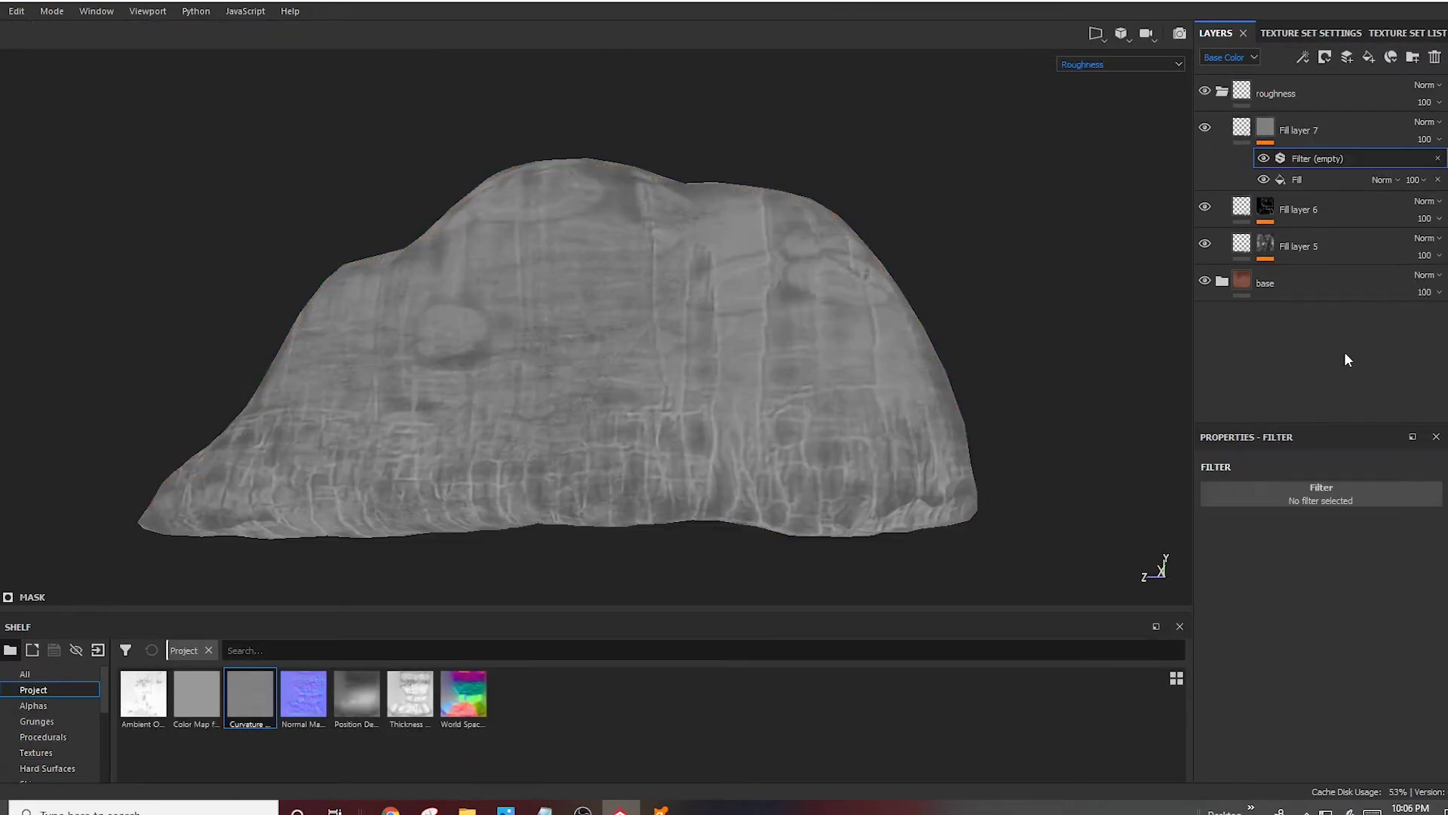
{"action": "left_click", "coordinate": [1361, 223]}
{"action": "left_click_drag", "start_coordinate": [1322, 502], "coordinate": [1315, 504]}
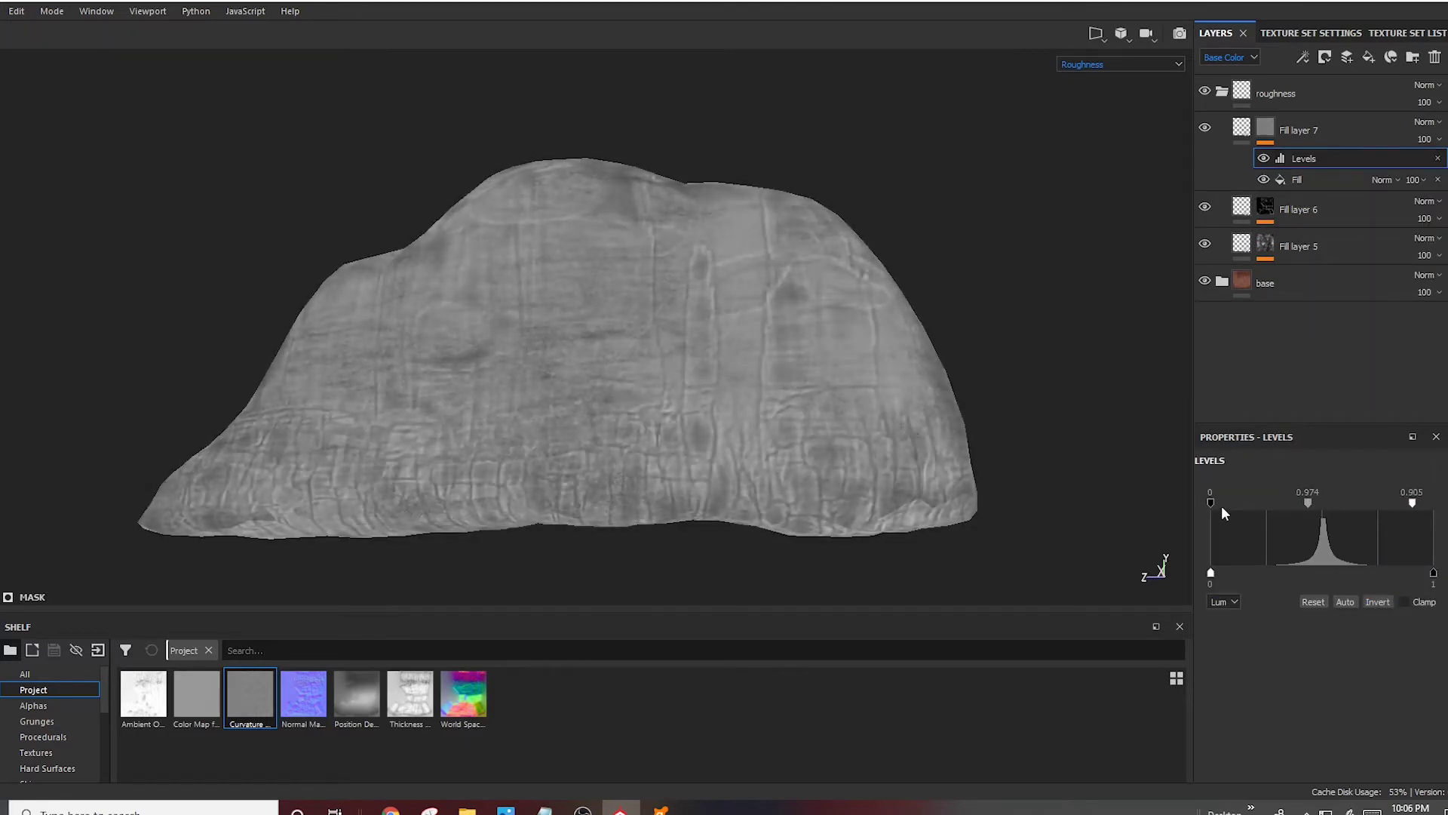
{"action": "mouse_move", "coordinate": [1220, 505]}
{"action": "left_mouse_down"}
{"action": "mouse_move", "coordinate": [1398, 514]}
{"action": "mouse_move", "coordinate": [1352, 508]}
{"action": "left_mouse_up"}
{"action": "left_click", "coordinate": [1378, 602]}
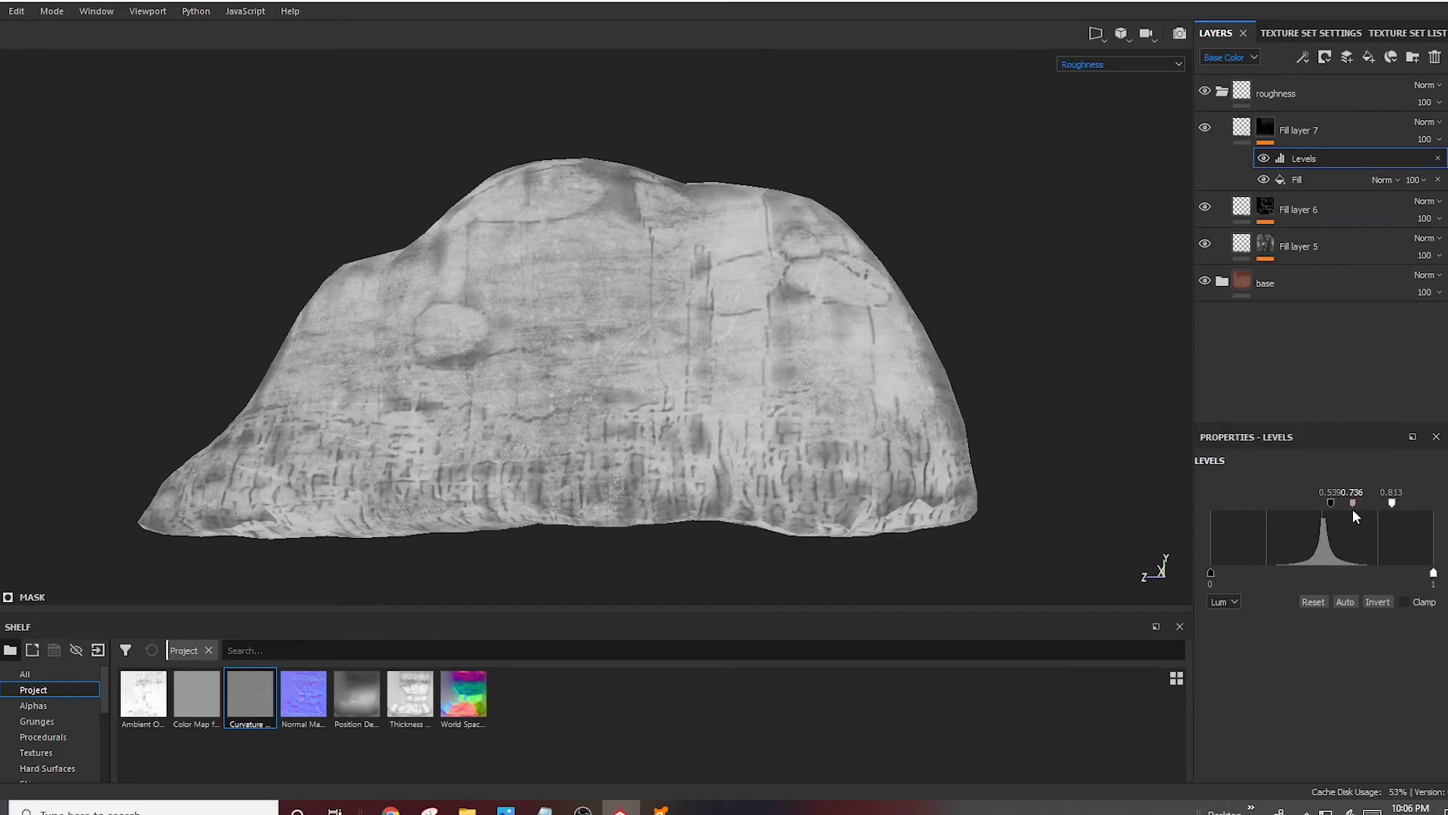
Inspect the rock across channels, minimise the security pop-up, and add Fill layer 8
{"action": "scroll", "coordinate": [379, 274], "scroll_direction": "up", "scroll_amount": 3}
{"action": "key", "text": "m"}
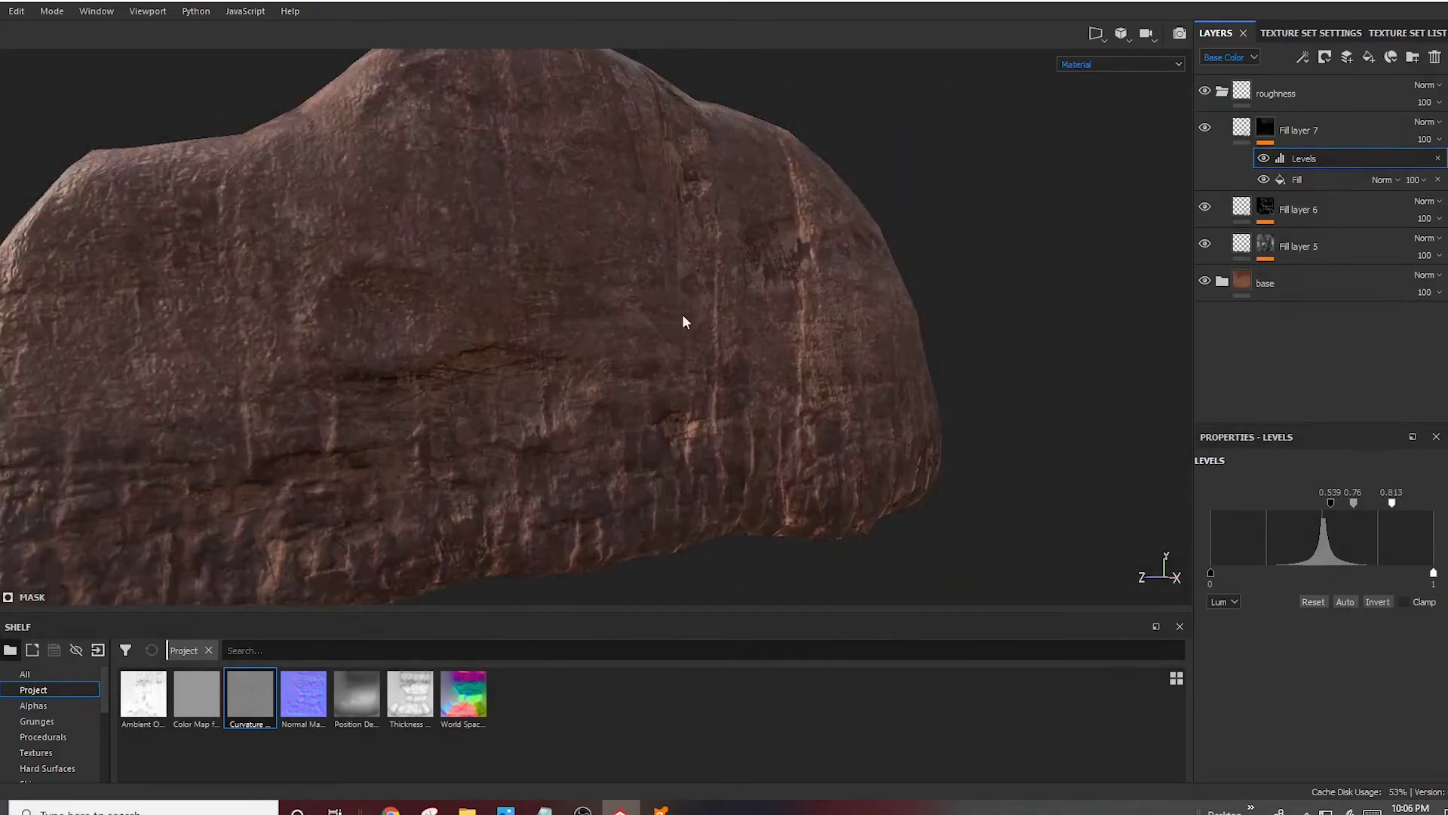
{"action": "scroll", "coordinate": [682, 310], "scroll_direction": "down", "scroll_amount": 4}
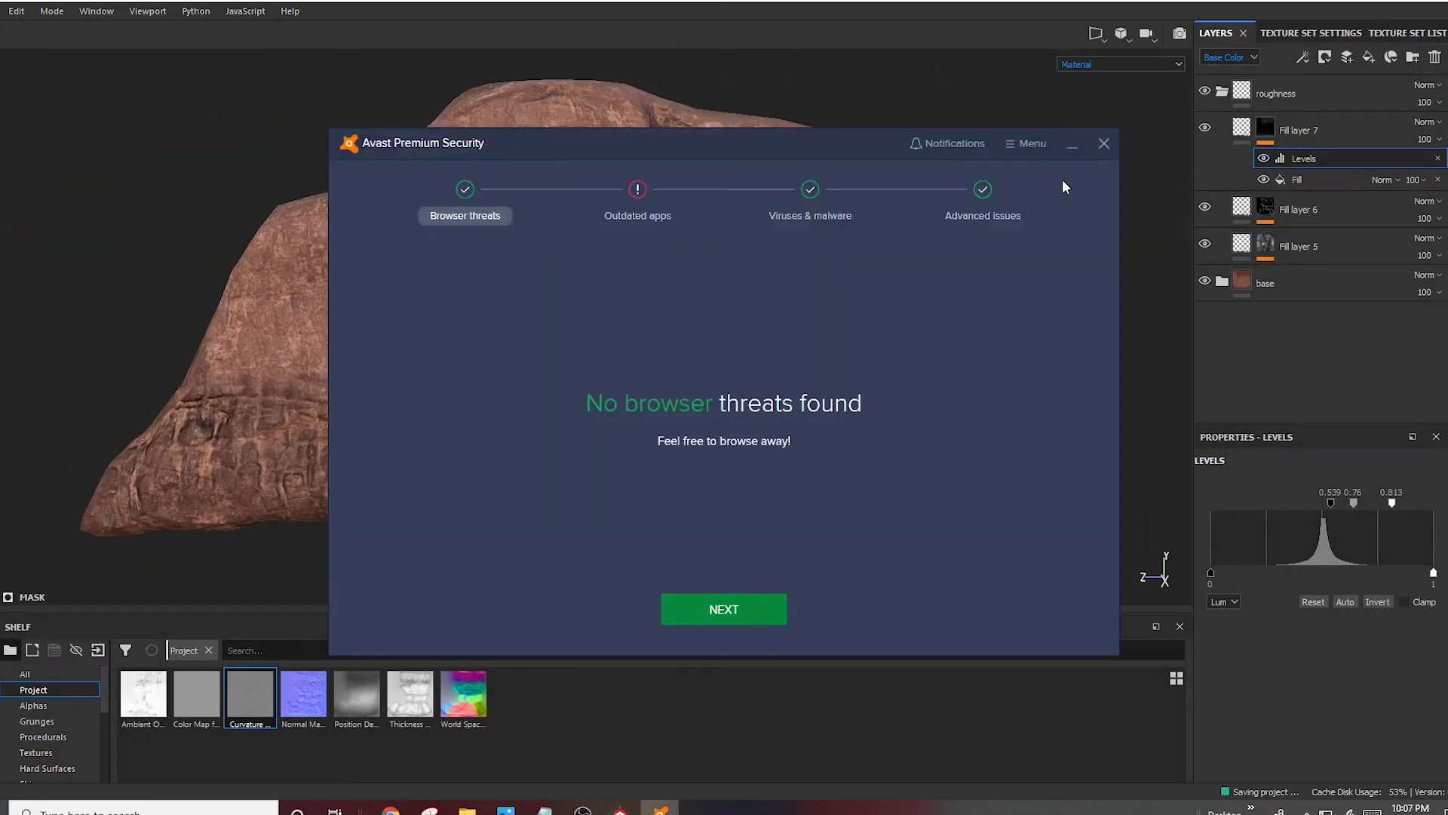
{"action": "left_click", "coordinate": [1072, 144]}
{"action": "mouse_move", "coordinate": [903, 135]}
{"action": "left_mouse_down", "text": "alt"}
{"action": "mouse_move", "coordinate": [639, 453]}
{"action": "mouse_move", "coordinate": [805, 275]}
{"action": "left_mouse_up", "text": "alt"}
{"action": "key", "text": "c"}
{"action": "key", "text": "c"}
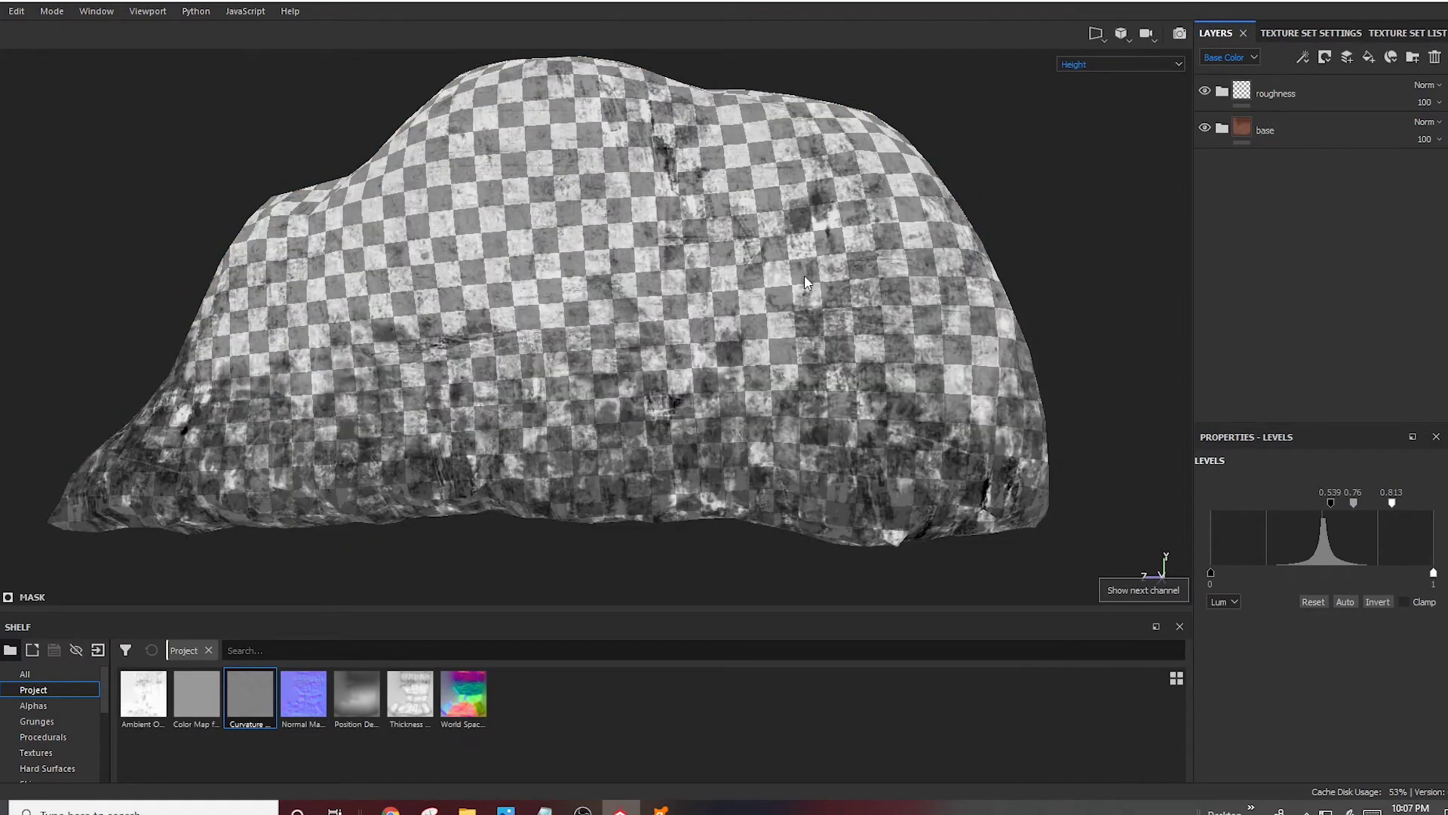
{"action": "key", "text": "c"}
{"action": "key", "text": "c"}
{"action": "key", "text": "m"}
{"action": "left_click_drag", "start_coordinate": [808, 275], "coordinate": [943, 249], "text": "alt"}
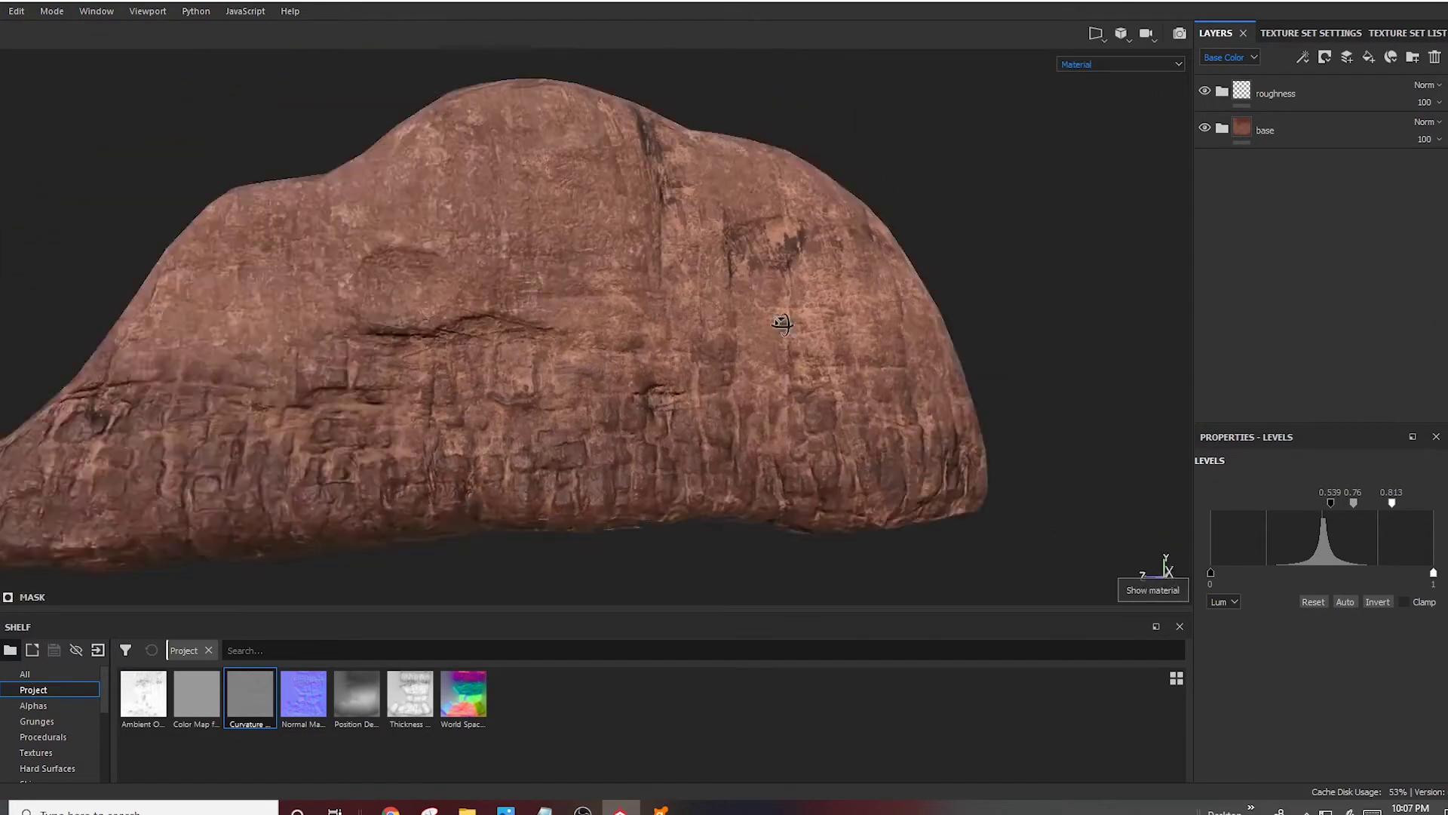
{"action": "left_click", "coordinate": [1222, 129]}
{"action": "left_click", "coordinate": [1368, 56]}
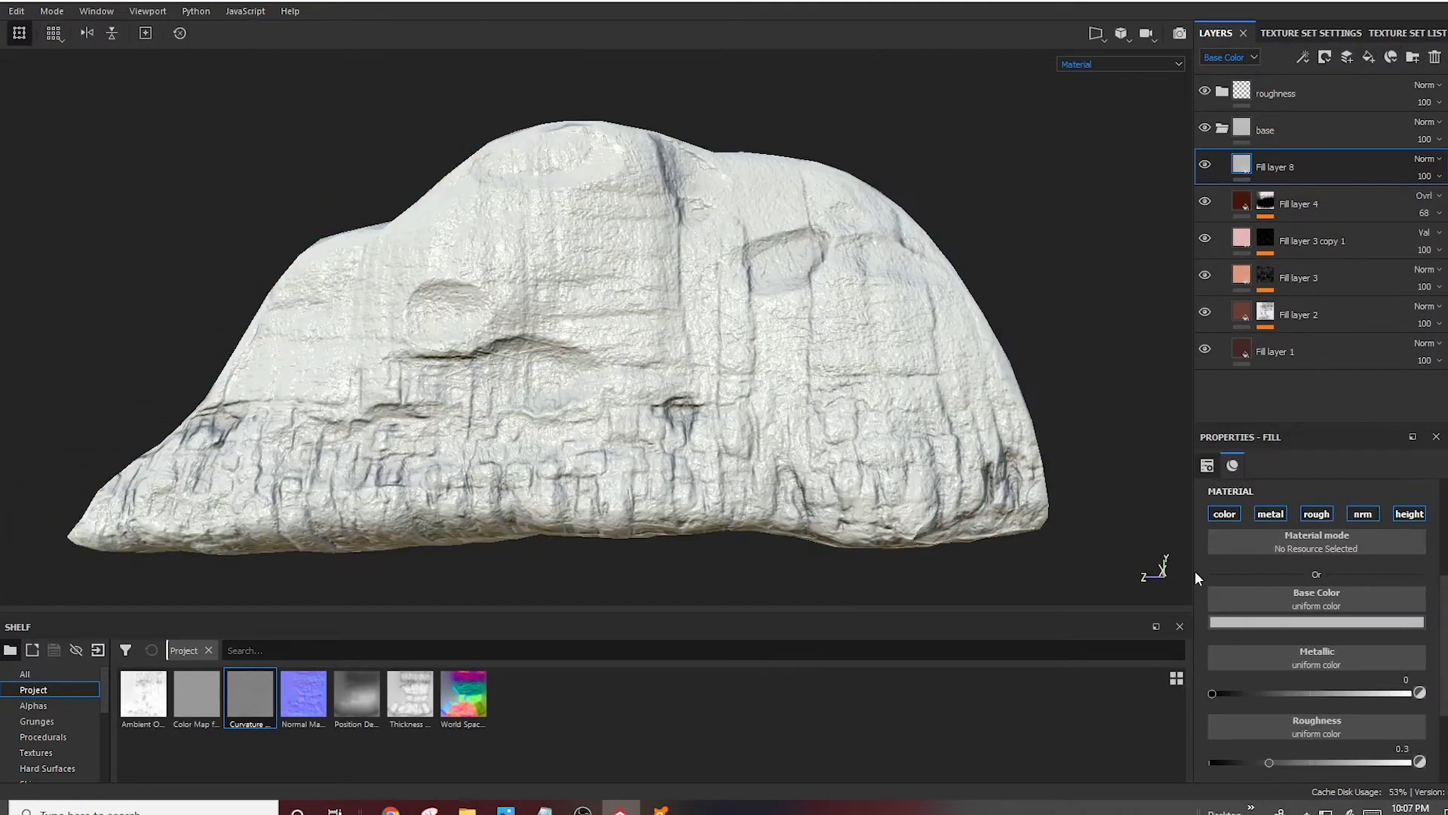
Set Fill layer 8's base colour to a saturated dark green and give it a black mask
{"action": "left_click", "coordinate": [1317, 622]}
{"action": "left_click_drag", "start_coordinate": [1396, 721], "coordinate": [1395, 740]}
{"action": "left_click", "coordinate": [1308, 736]}
{"action": "right_click", "coordinate": [1275, 162]}
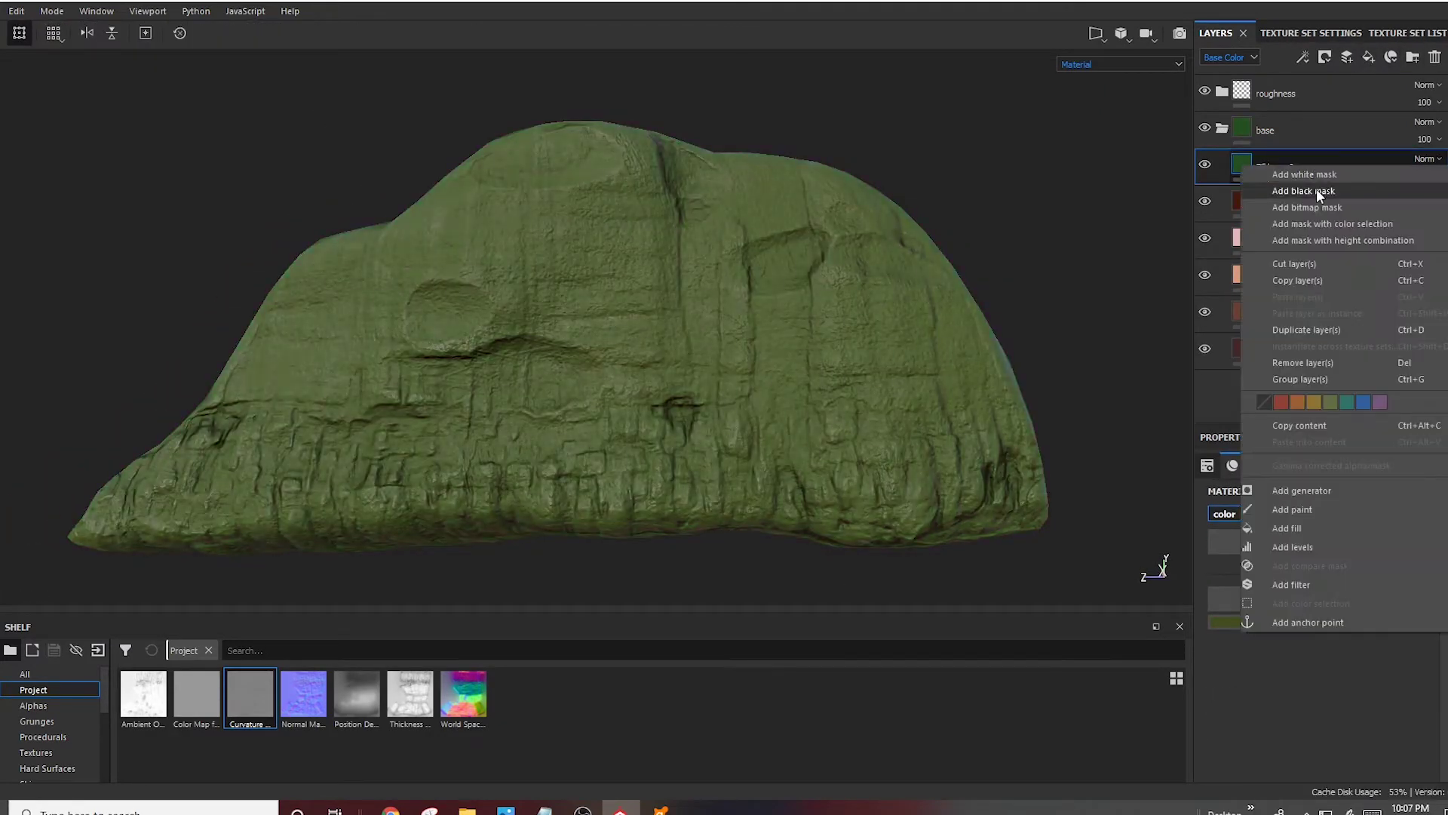
{"action": "left_click", "coordinate": [1316, 188]}
Fill Fill layer 8's mask with the project's baked position map
{"action": "left_click", "coordinate": [74, 721]}
{"action": "left_click_drag", "start_coordinate": [528, 613], "coordinate": [528, 444]}
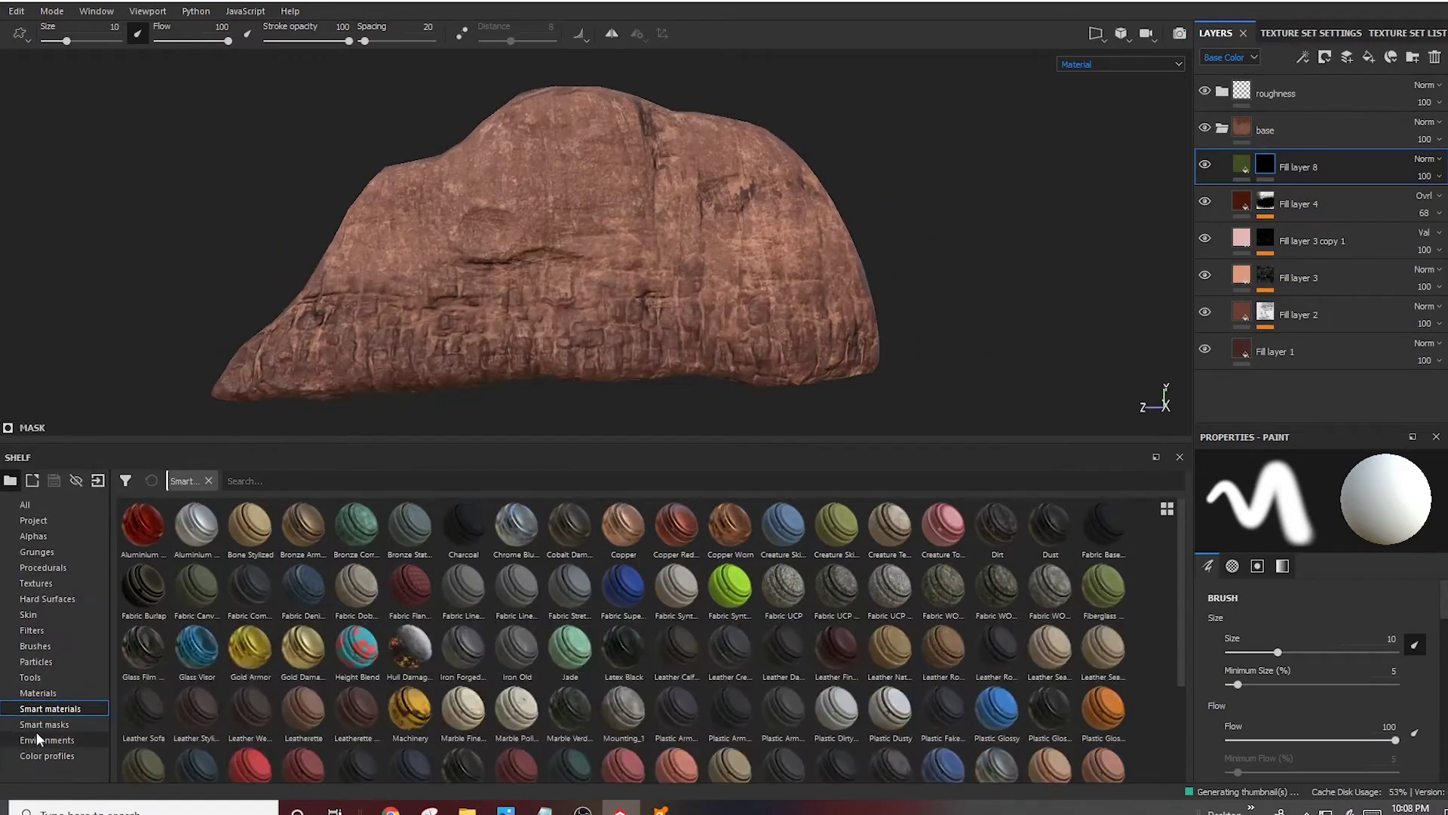
{"action": "left_click", "coordinate": [43, 724]}
{"action": "left_click_drag", "start_coordinate": [730, 445], "coordinate": [730, 565]}
{"action": "right_click", "coordinate": [1265, 165]}
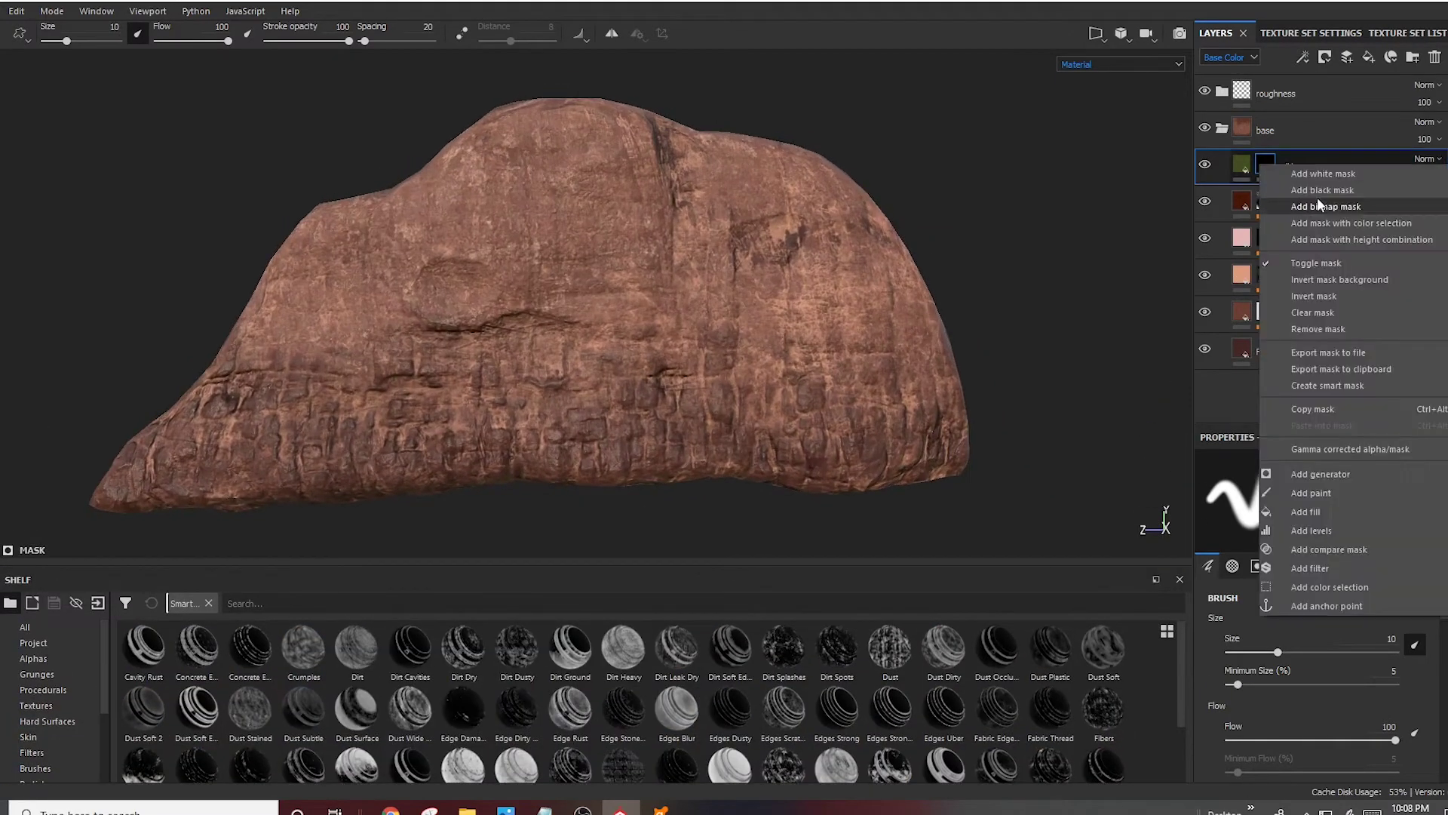
{"action": "left_click", "coordinate": [1323, 511]}
{"action": "left_click", "coordinate": [33, 641]}
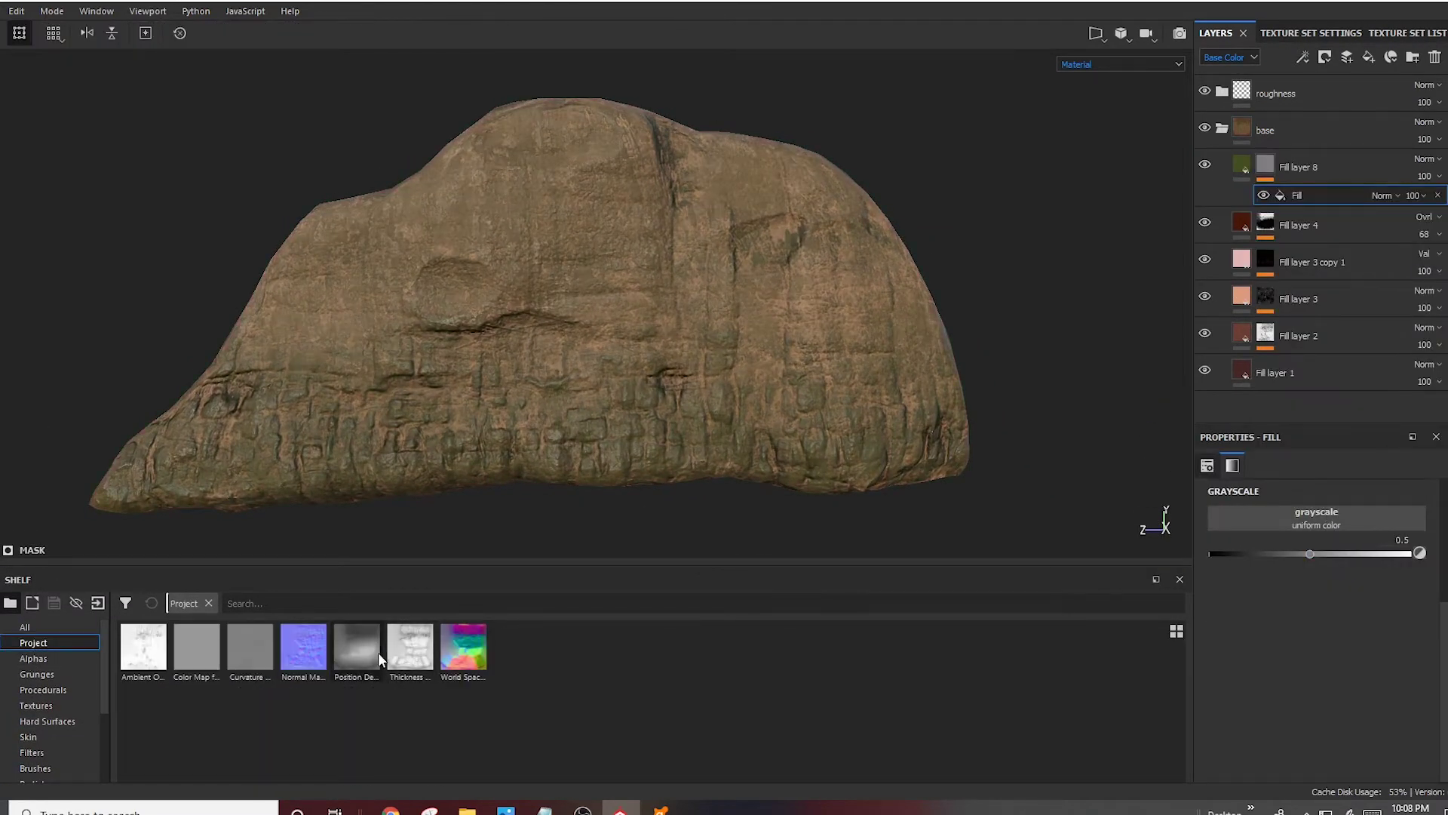
Add Levels to the mask and tighten it so the green stays near the bottom
{"action": "left_click", "coordinate": [1388, 265]}
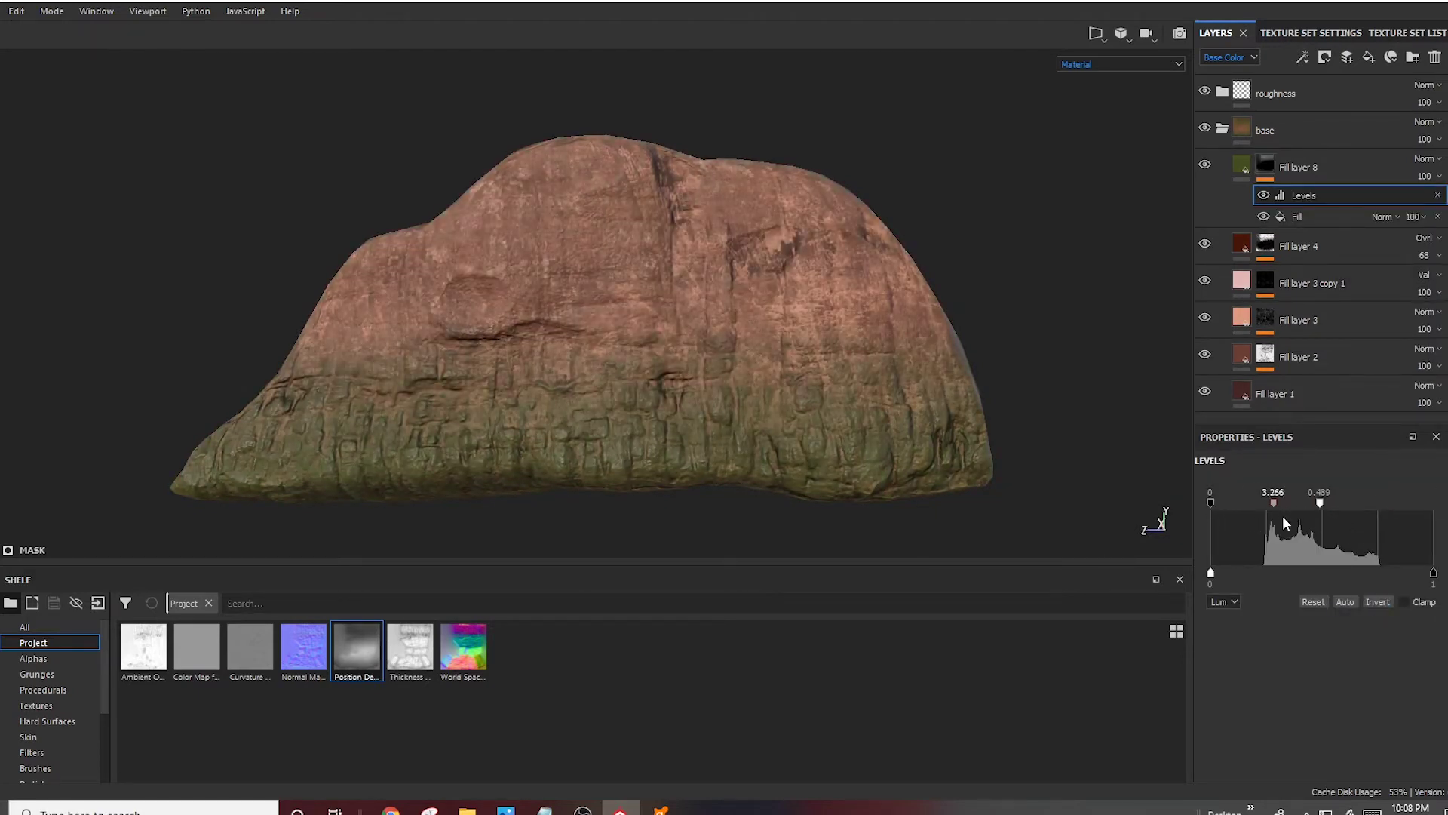
{"action": "left_click_drag", "start_coordinate": [1327, 504], "coordinate": [1350, 502]}
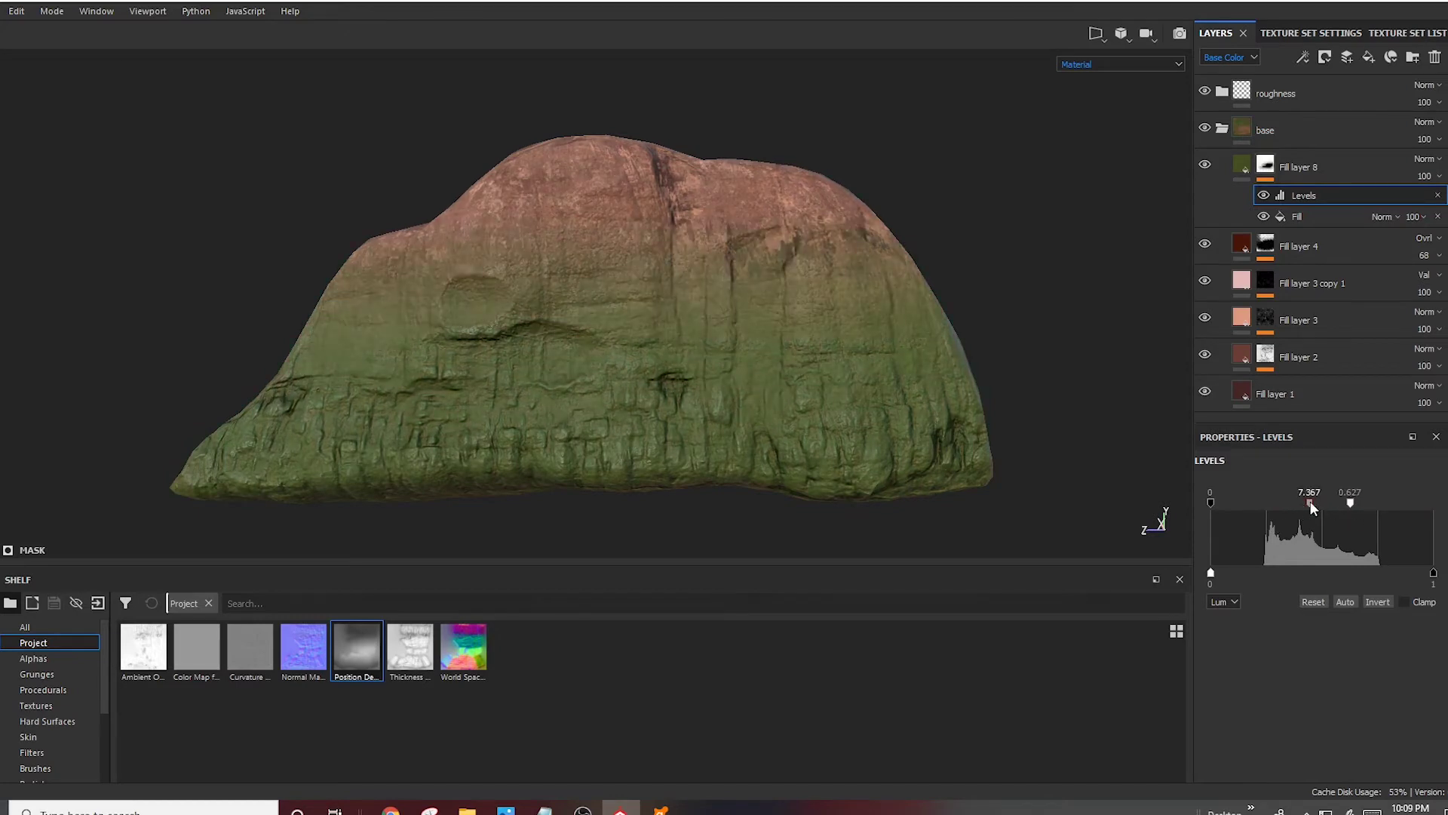
{"action": "left_click", "coordinate": [1243, 167]}
{"action": "scroll", "coordinate": [1430, 160], "scroll_direction": "down", "scroll_amount": 7}
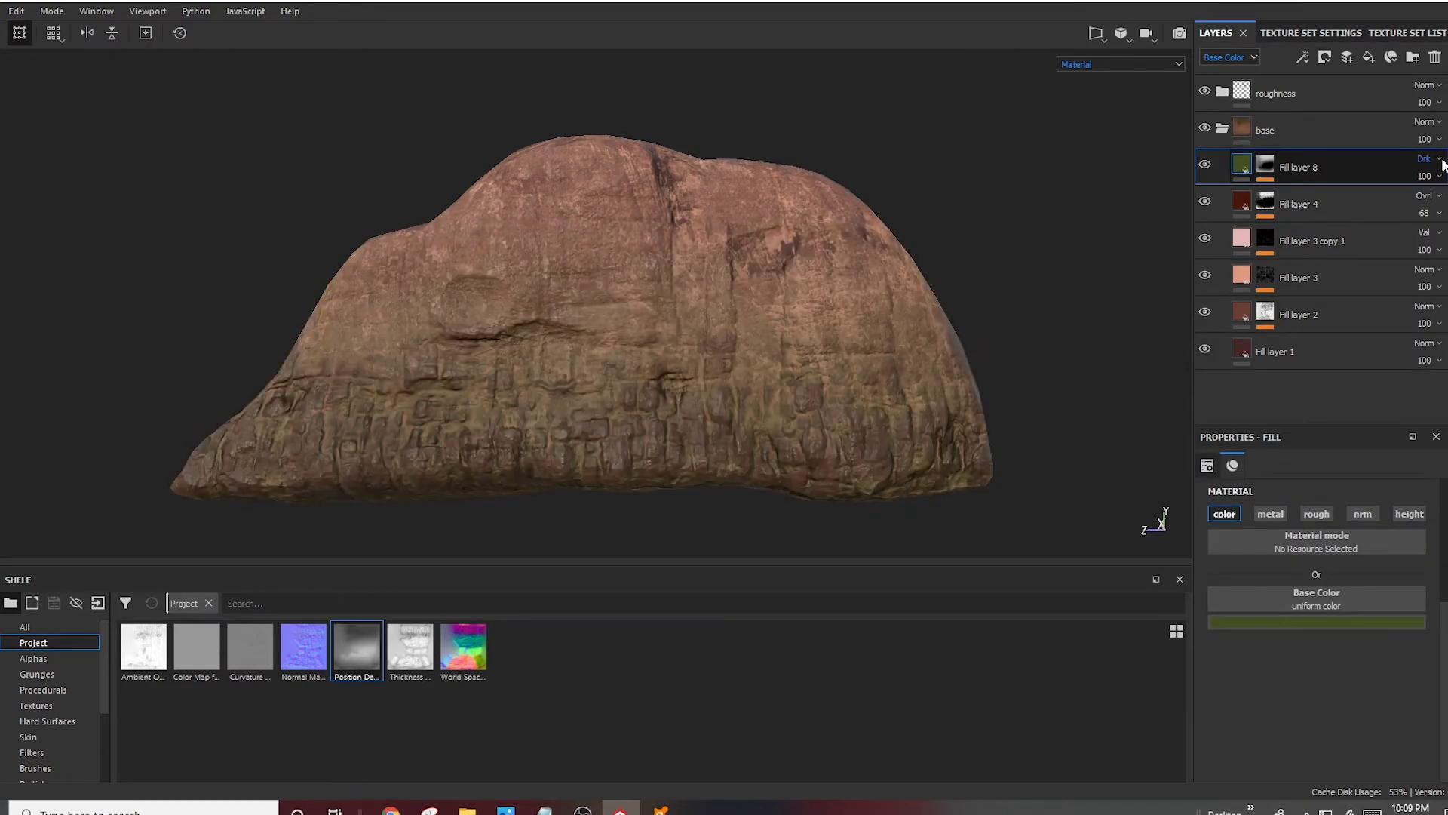
Cycle Fill layer 8's blend modes until it blends in Darken
{"action": "scroll", "coordinate": [1442, 164], "scroll_direction": "down", "scroll_amount": 1}
{"action": "scroll", "coordinate": [1442, 164], "scroll_direction": "down", "scroll_amount": 2}
{"action": "scroll", "coordinate": [1442, 165], "scroll_direction": "down", "scroll_amount": 1}
{"action": "scroll", "coordinate": [1442, 164], "scroll_direction": "down", "scroll_amount": 2}
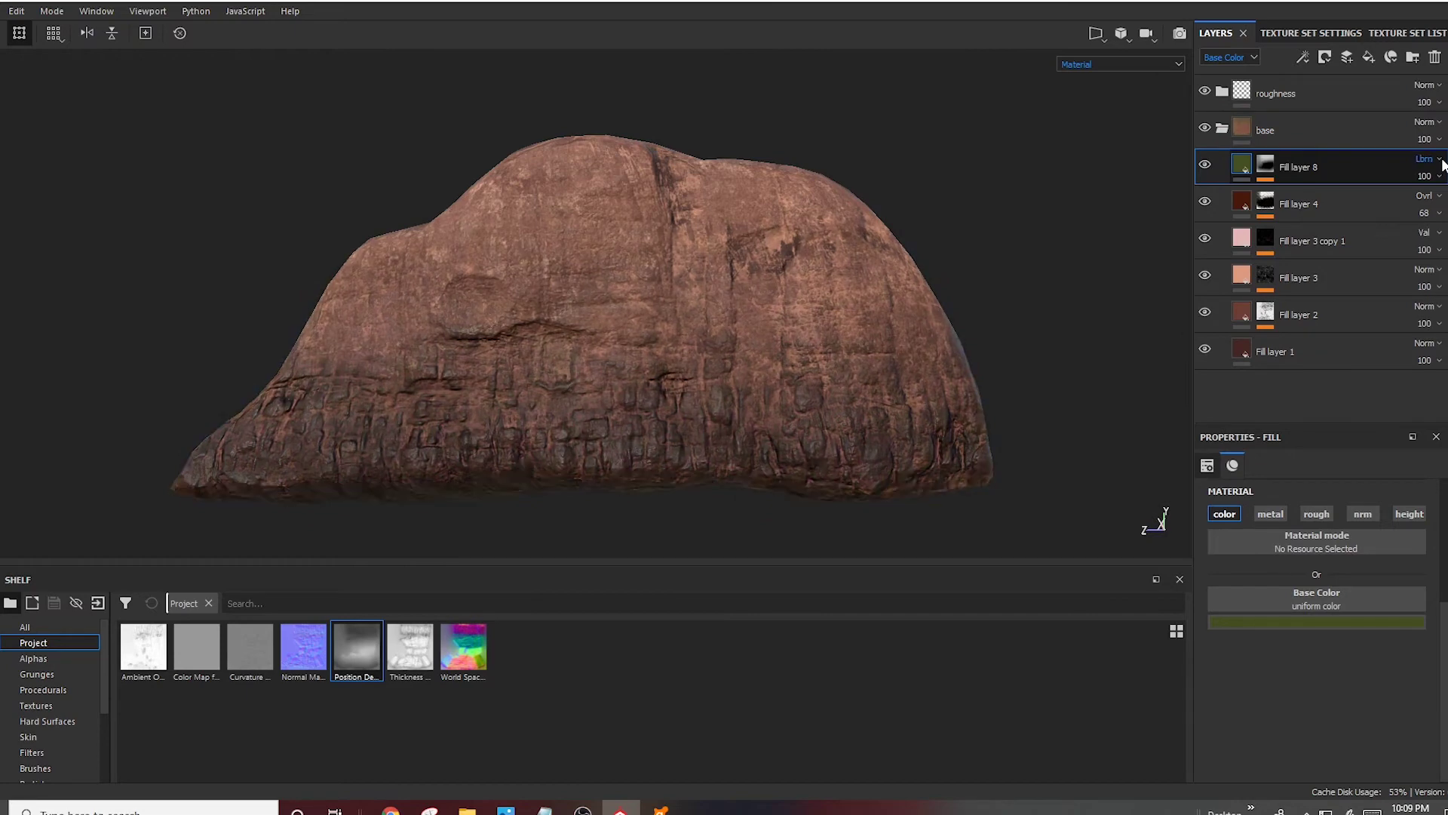
{"action": "scroll", "coordinate": [1442, 164], "scroll_direction": "down", "scroll_amount": 2}
{"action": "scroll", "coordinate": [1442, 165], "scroll_direction": "down", "scroll_amount": 1}
{"action": "scroll", "coordinate": [1442, 165], "scroll_direction": "down", "scroll_amount": 1}
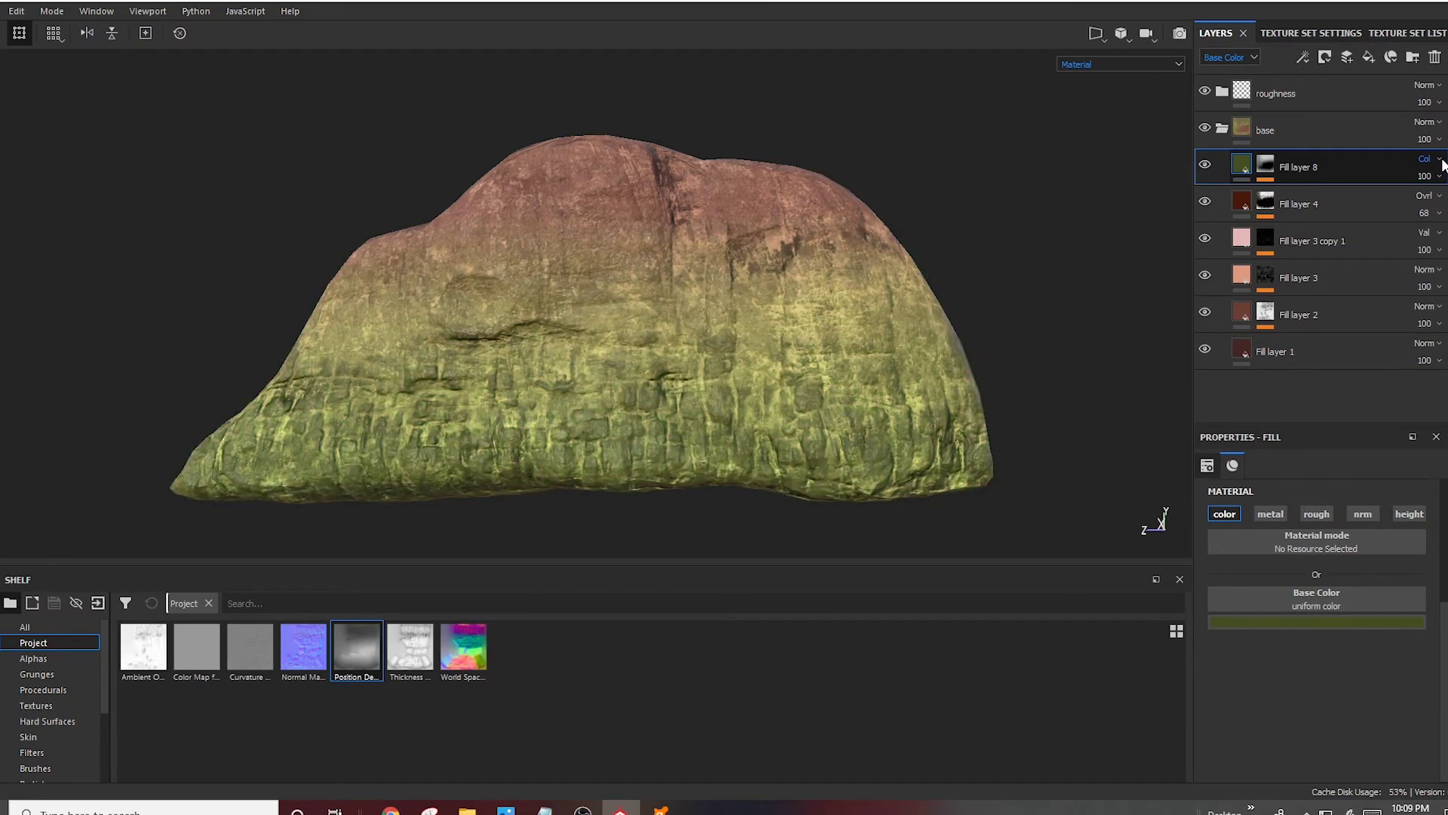
{"action": "scroll", "coordinate": [1443, 164], "scroll_direction": "down", "scroll_amount": 1}
{"action": "scroll", "coordinate": [1442, 164], "scroll_direction": "down", "scroll_amount": 1}
{"action": "scroll", "coordinate": [1442, 164], "scroll_direction": "down", "scroll_amount": 2}
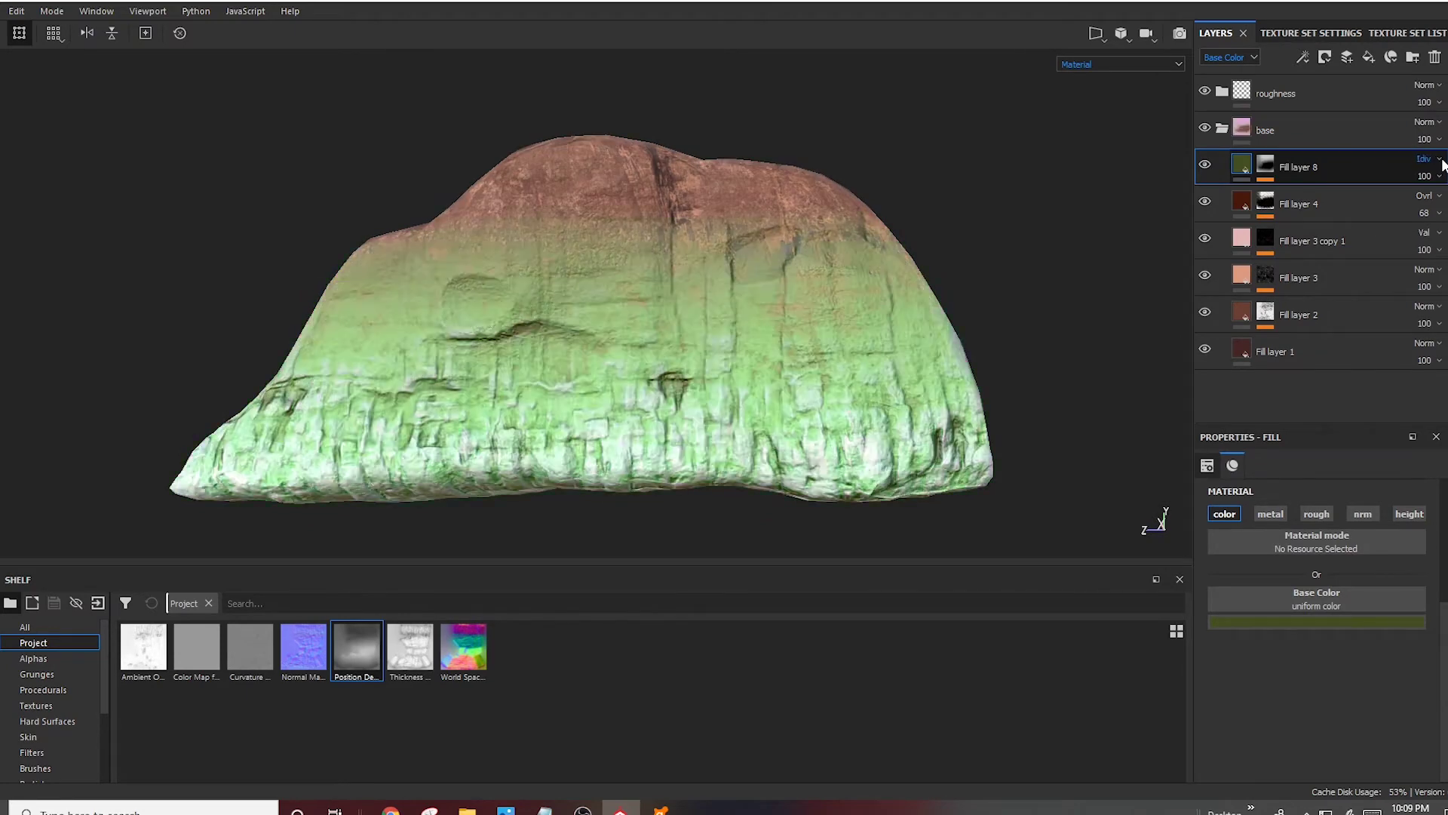
{"action": "scroll", "coordinate": [1442, 164], "scroll_direction": "down", "scroll_amount": 2}
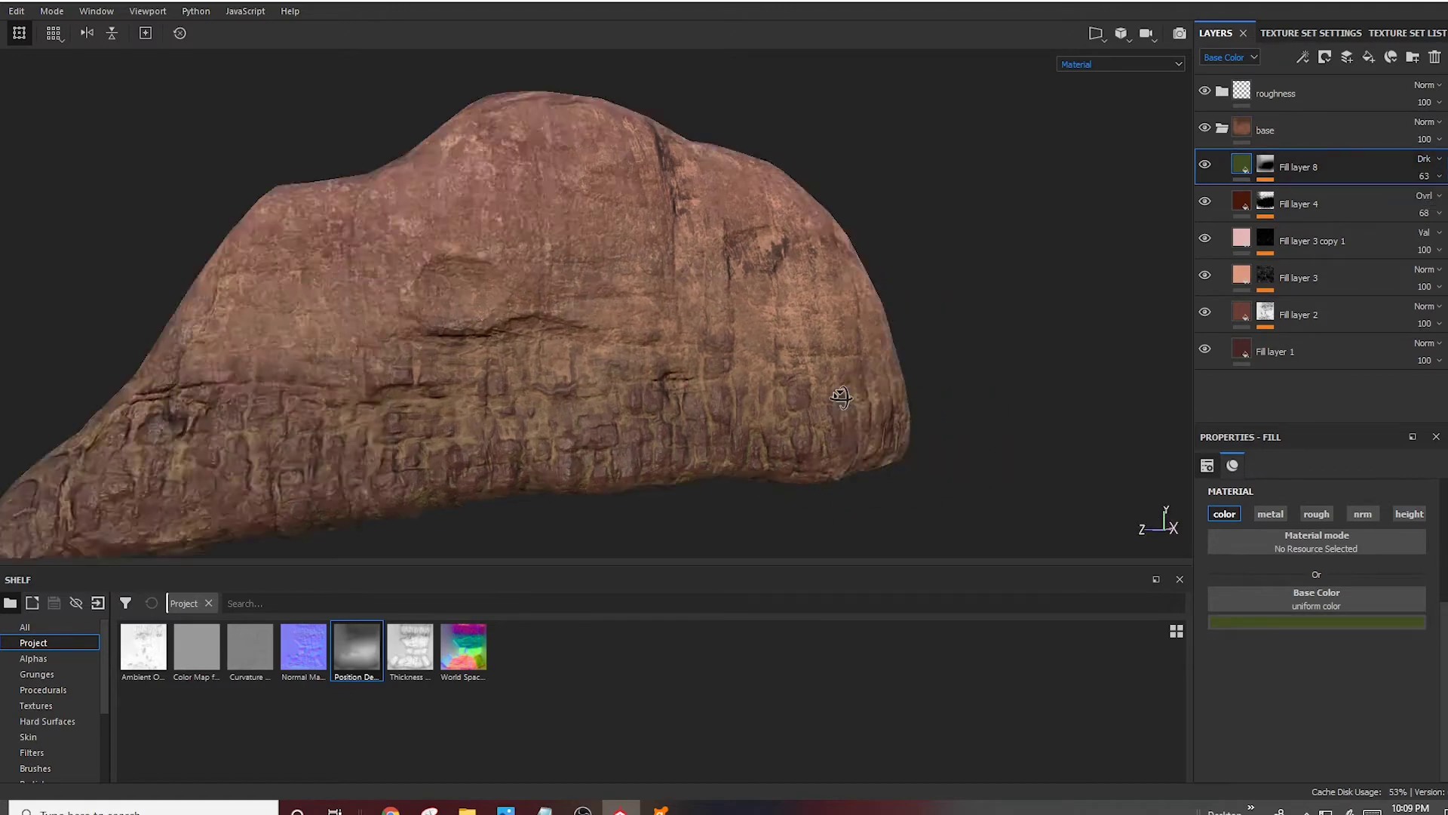
Change Fill layer 8's colour to a dark olive while checking the rock
{"action": "left_click_drag", "start_coordinate": [840, 404], "coordinate": [726, 388], "text": "alt"}
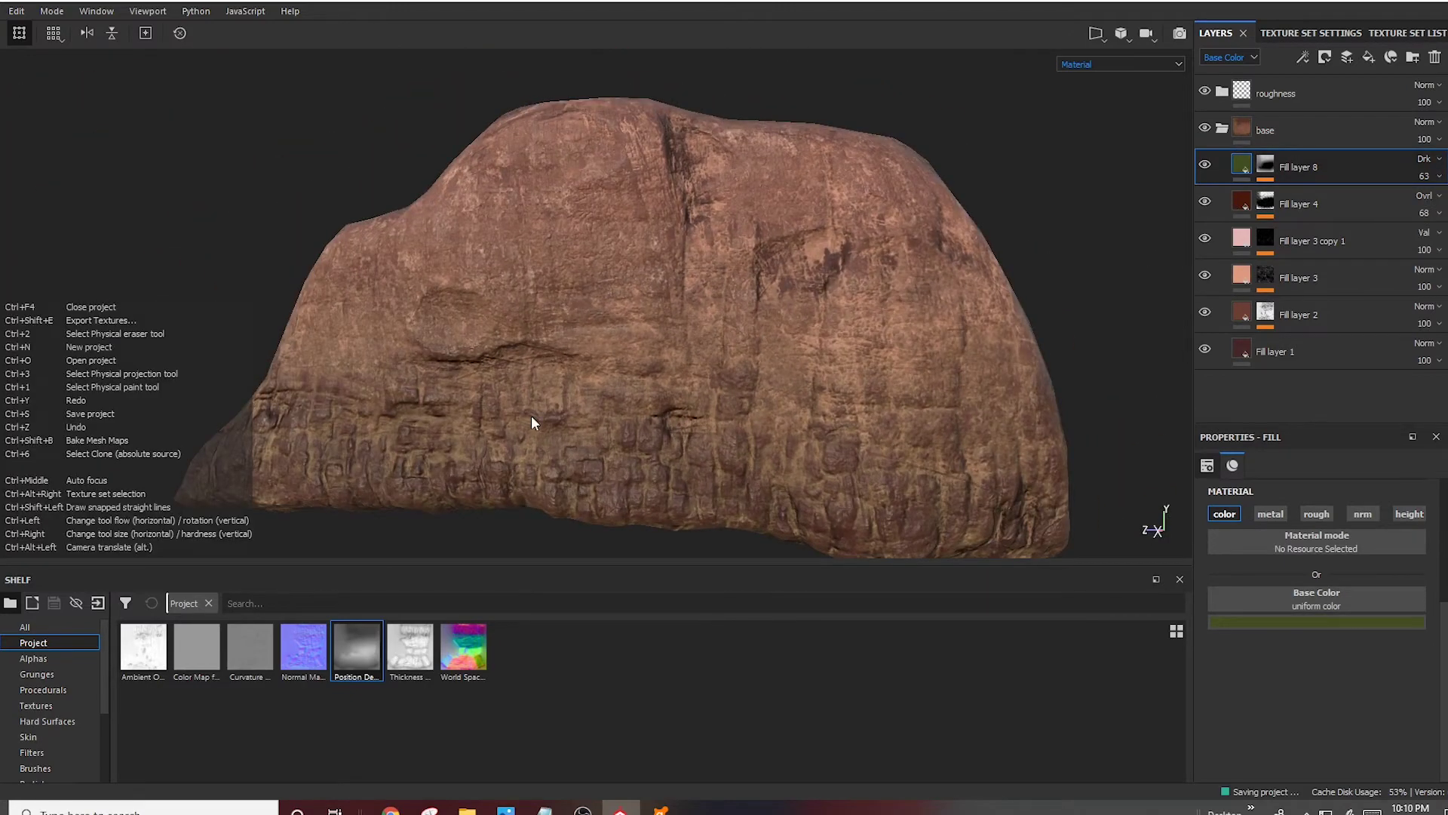
{"action": "left_click_drag", "start_coordinate": [531, 414], "coordinate": [1255, 251], "text": "alt"}
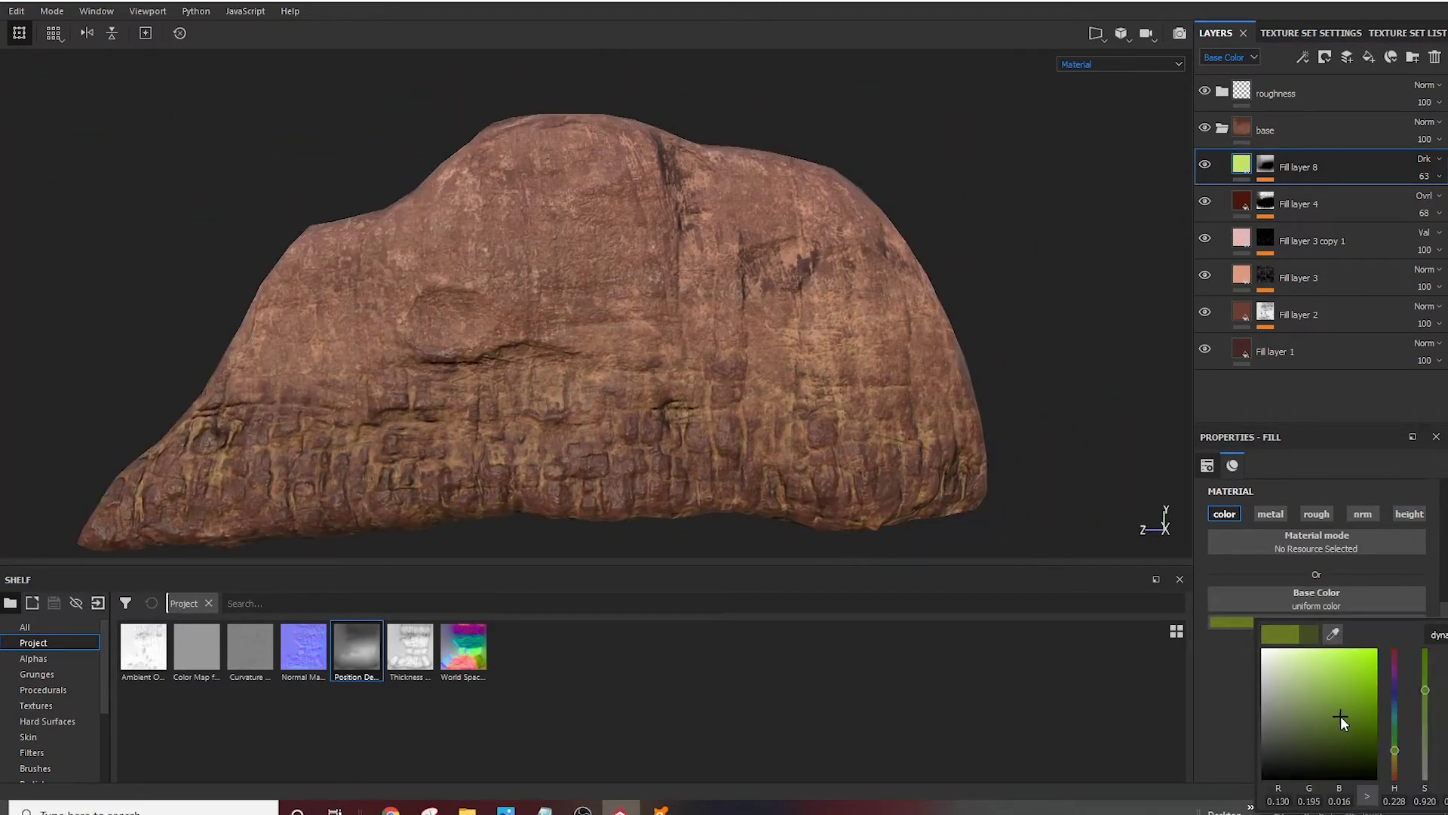
{"action": "mouse_move", "coordinate": [599, 372]}
{"action": "left_mouse_down", "text": "alt"}
{"action": "mouse_move", "coordinate": [698, 536]}
{"action": "mouse_move", "coordinate": [866, 301]}
{"action": "mouse_move", "coordinate": [614, 252]}
{"action": "mouse_move", "coordinate": [795, 420]}
{"action": "mouse_move", "coordinate": [1356, 92]}
{"action": "left_mouse_up", "text": "alt"}
Group the layers into a folder named Mounting_2 and save it as a smart material
{"action": "left_click", "coordinate": [1224, 92]}
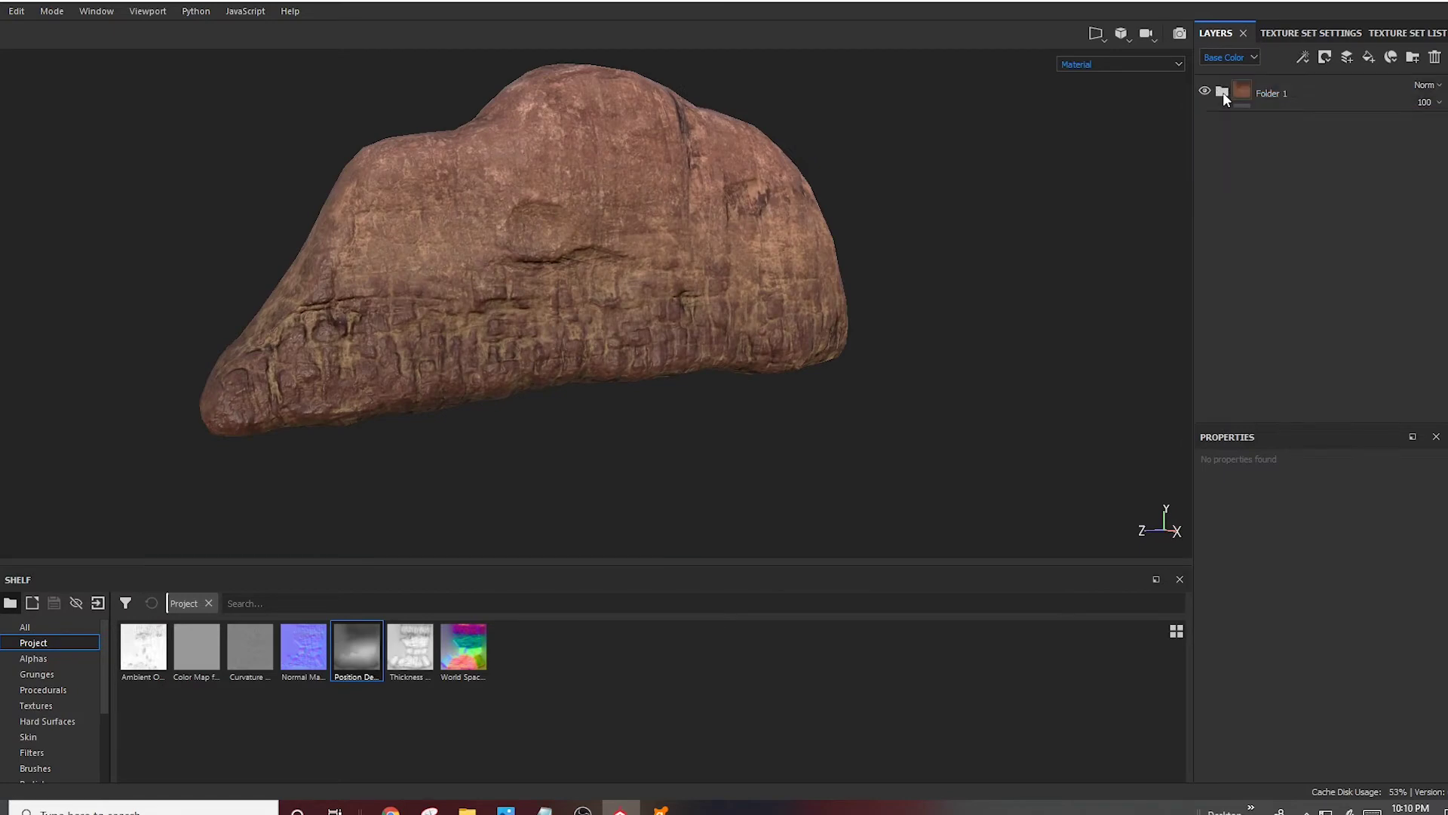
{"action": "double_click", "coordinate": [1271, 92]}
{"action": "type", "text": "Mounting_2"}
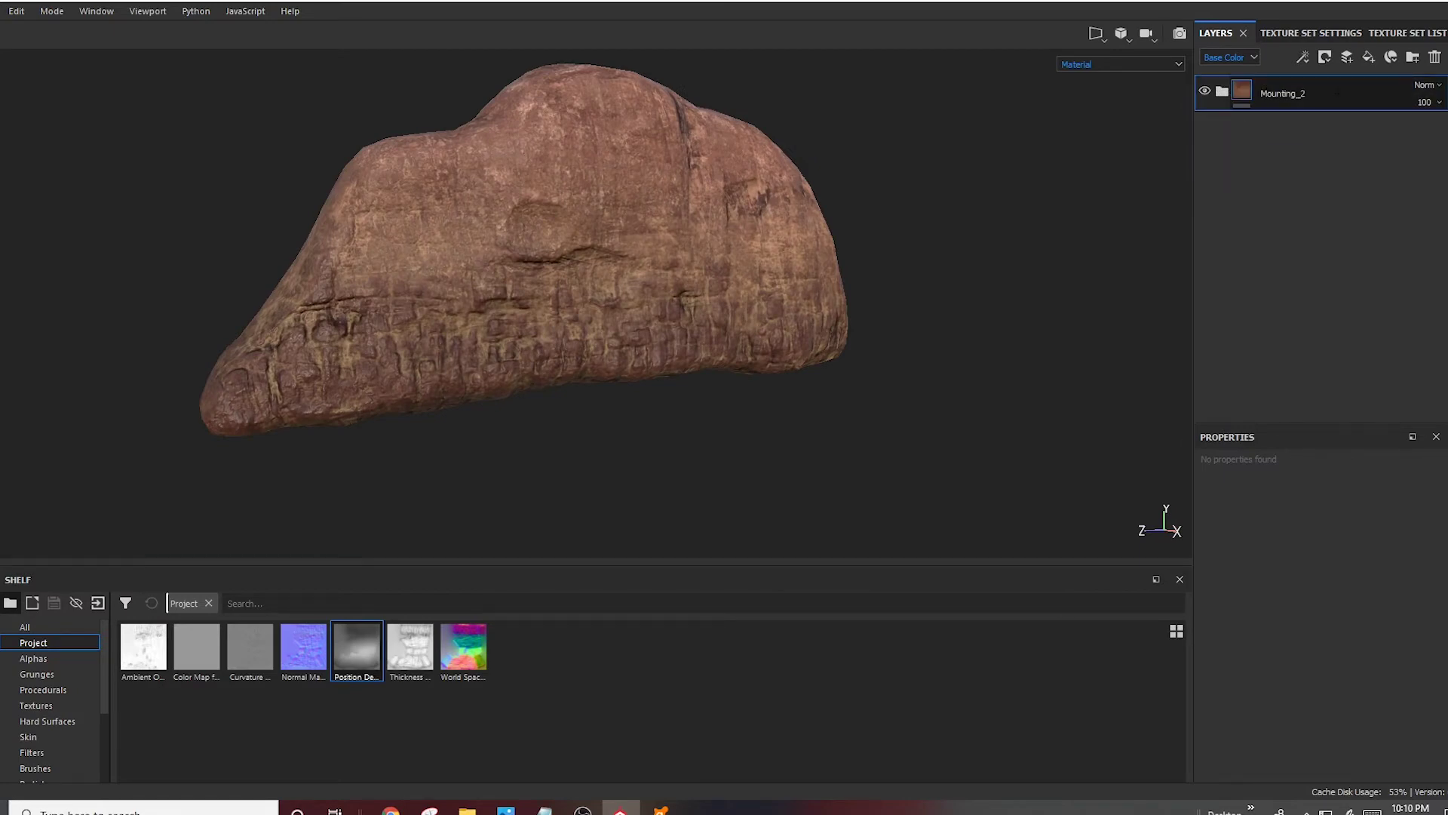
{"action": "right_click", "coordinate": [1279, 93]}
{"action": "left_click", "coordinate": [1332, 190]}
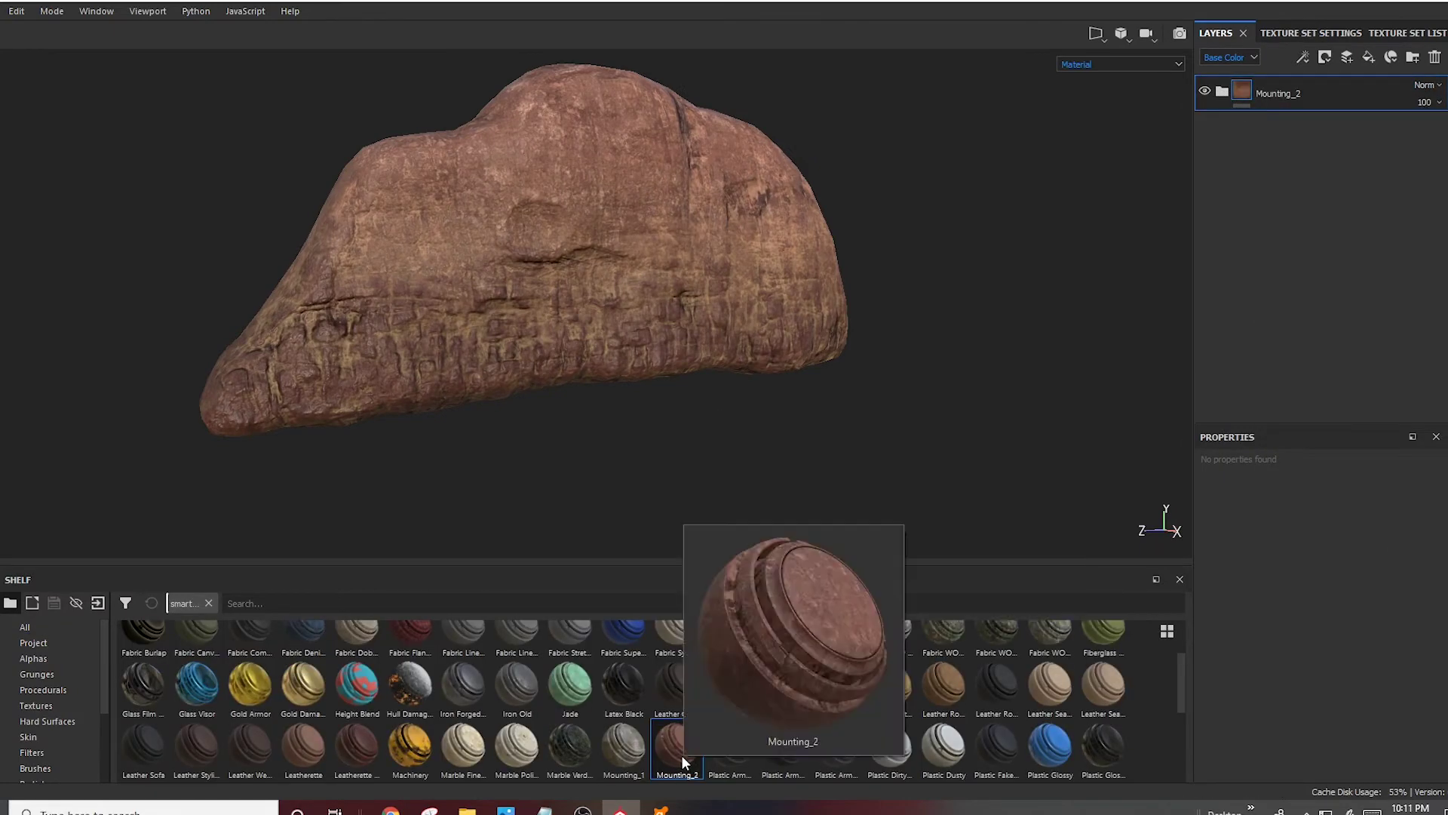
{"action": "mouse_move", "coordinate": [679, 490]}
{"action": "left_mouse_down", "text": "alt"}
{"action": "mouse_move", "coordinate": [649, 181]}
{"action": "mouse_move", "coordinate": [923, 361]}
{"action": "mouse_move", "coordinate": [1219, 92]}
{"action": "left_mouse_up", "text": "alt"}
Set the texture export output to a new Desktop folder named Tex
{"action": "key", "text": "ctrl+shift+e"}
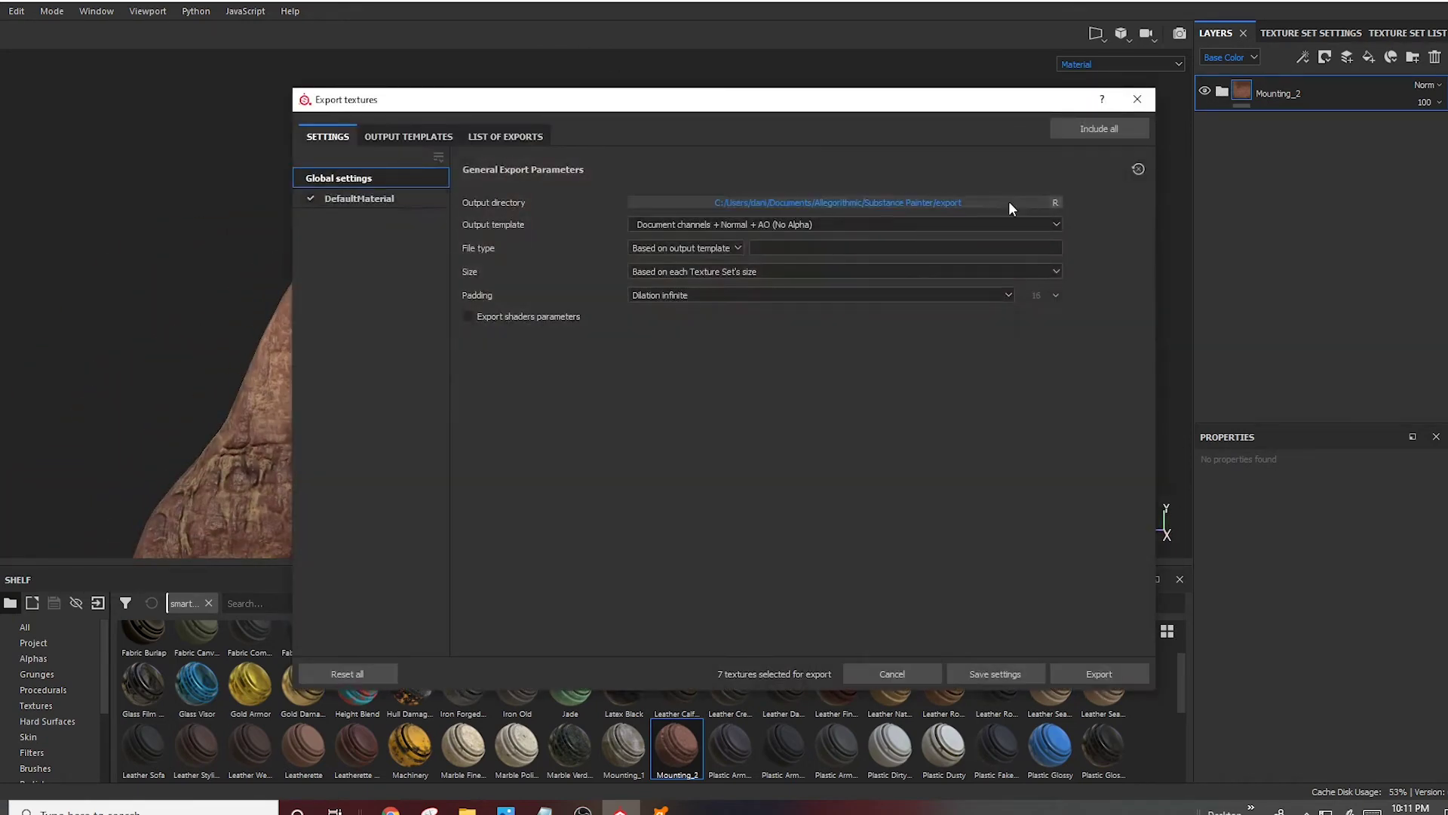
{"action": "left_click", "coordinate": [1008, 201]}
{"action": "type", "text": "Tex"}
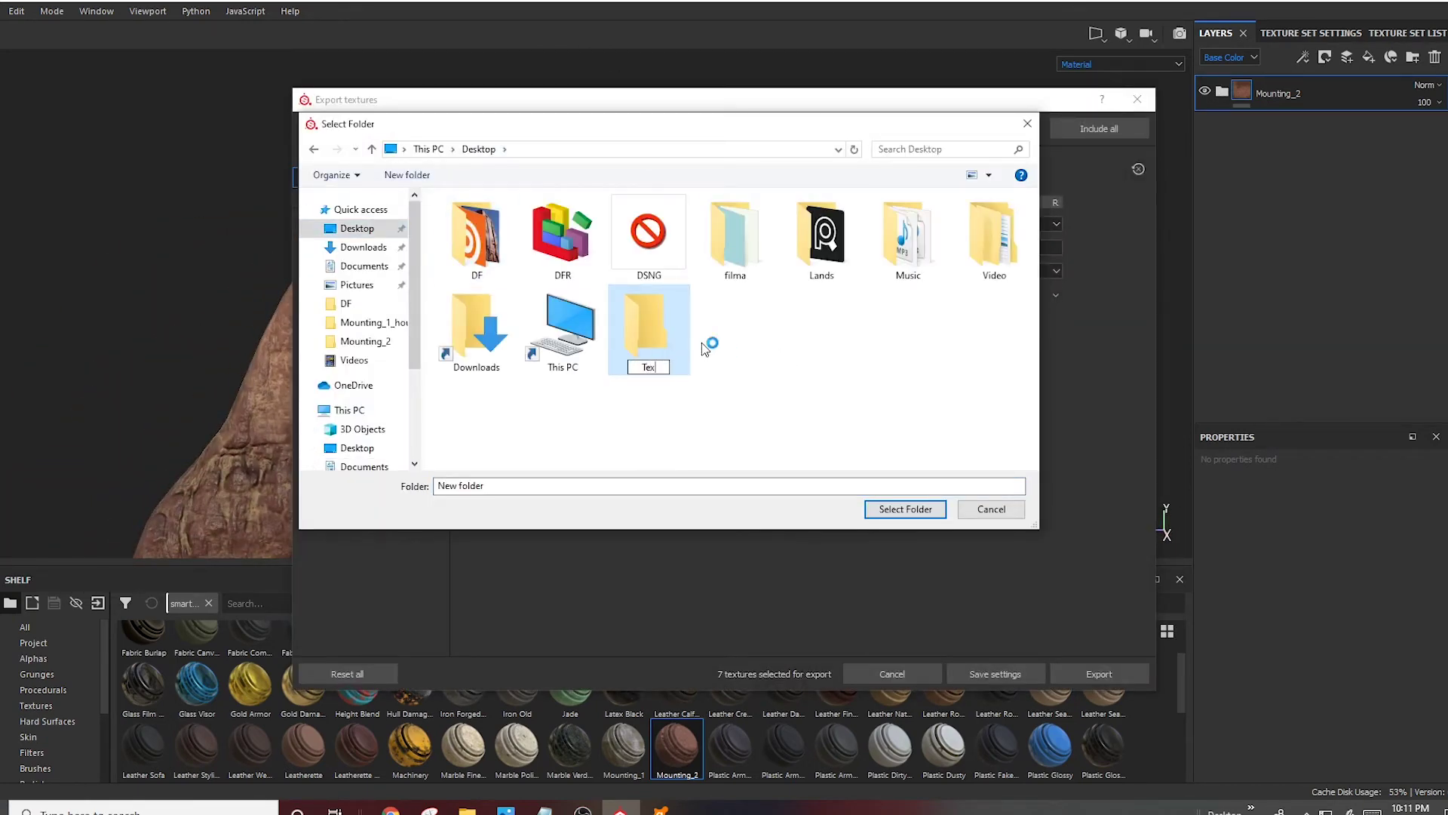
{"action": "left_click", "coordinate": [906, 509]}
Export the seven 4096×4096 PNG textures, keeping size based on each texture set
{"action": "left_click", "coordinate": [506, 137]}
{"action": "left_click", "coordinate": [328, 137]}
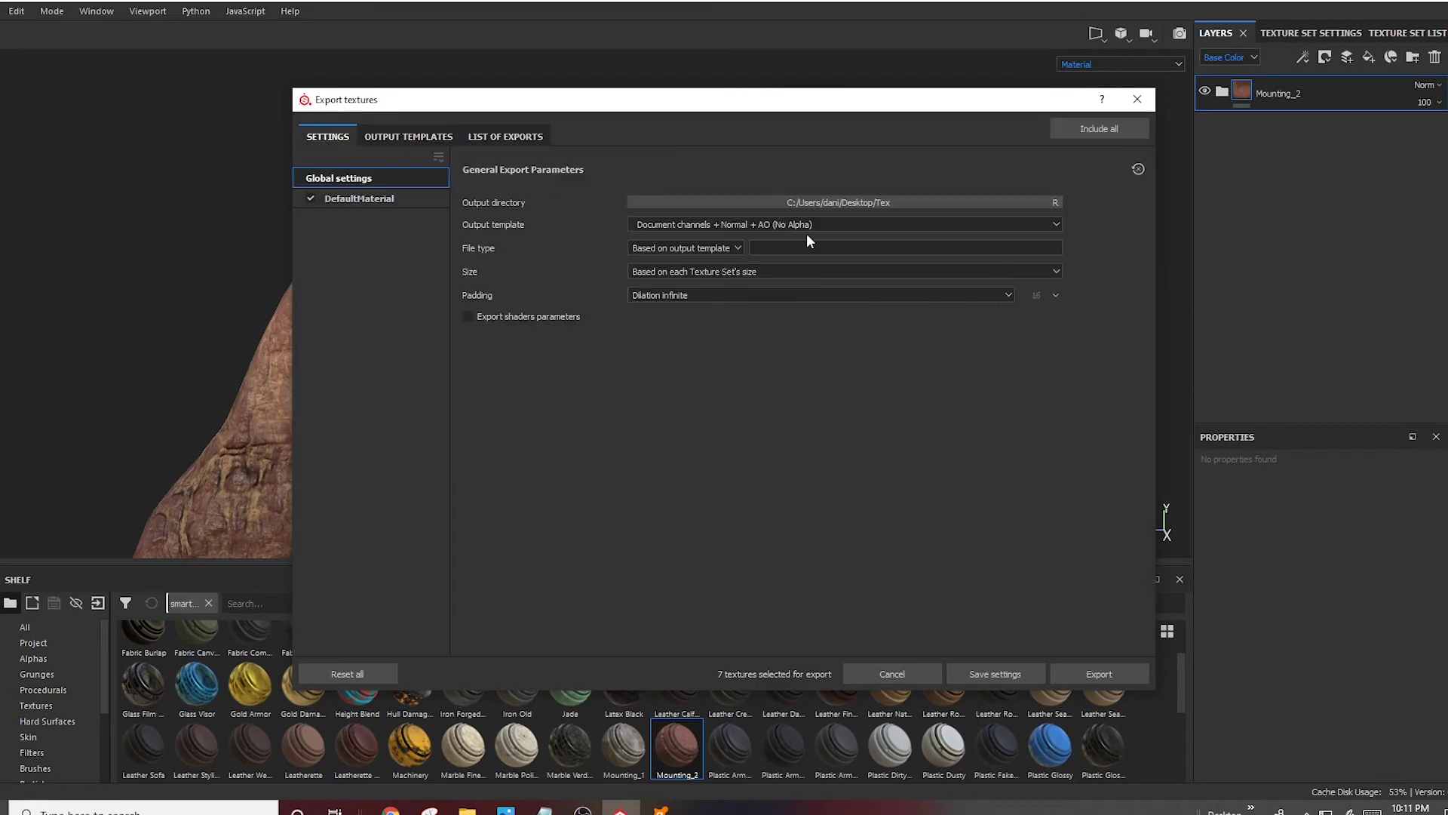
{"action": "left_click", "coordinate": [1018, 273]}
{"action": "left_click", "coordinate": [733, 353]}
{"action": "left_click", "coordinate": [1060, 675]}
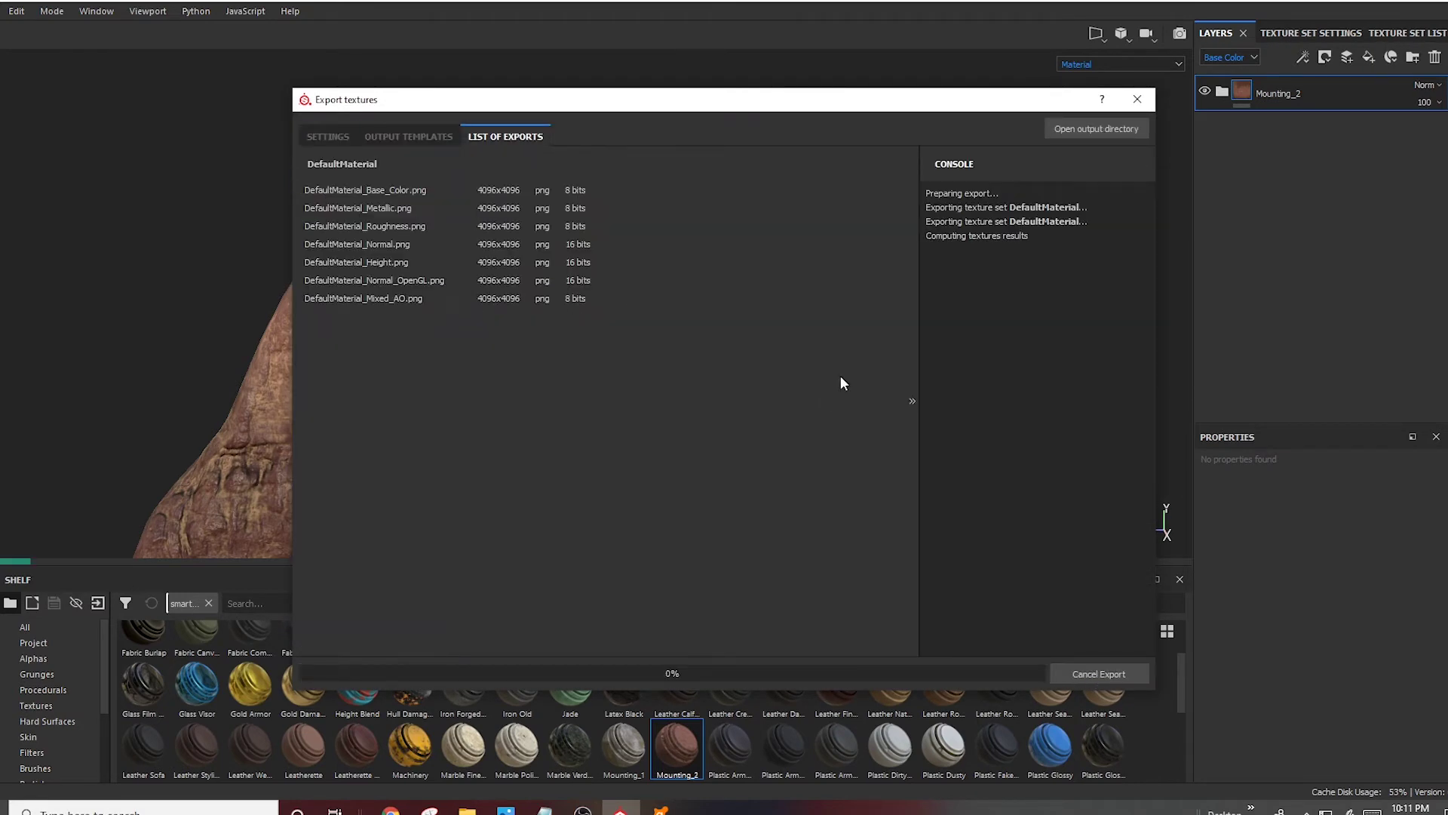
{"action": "left_click", "coordinate": [419, 792]}
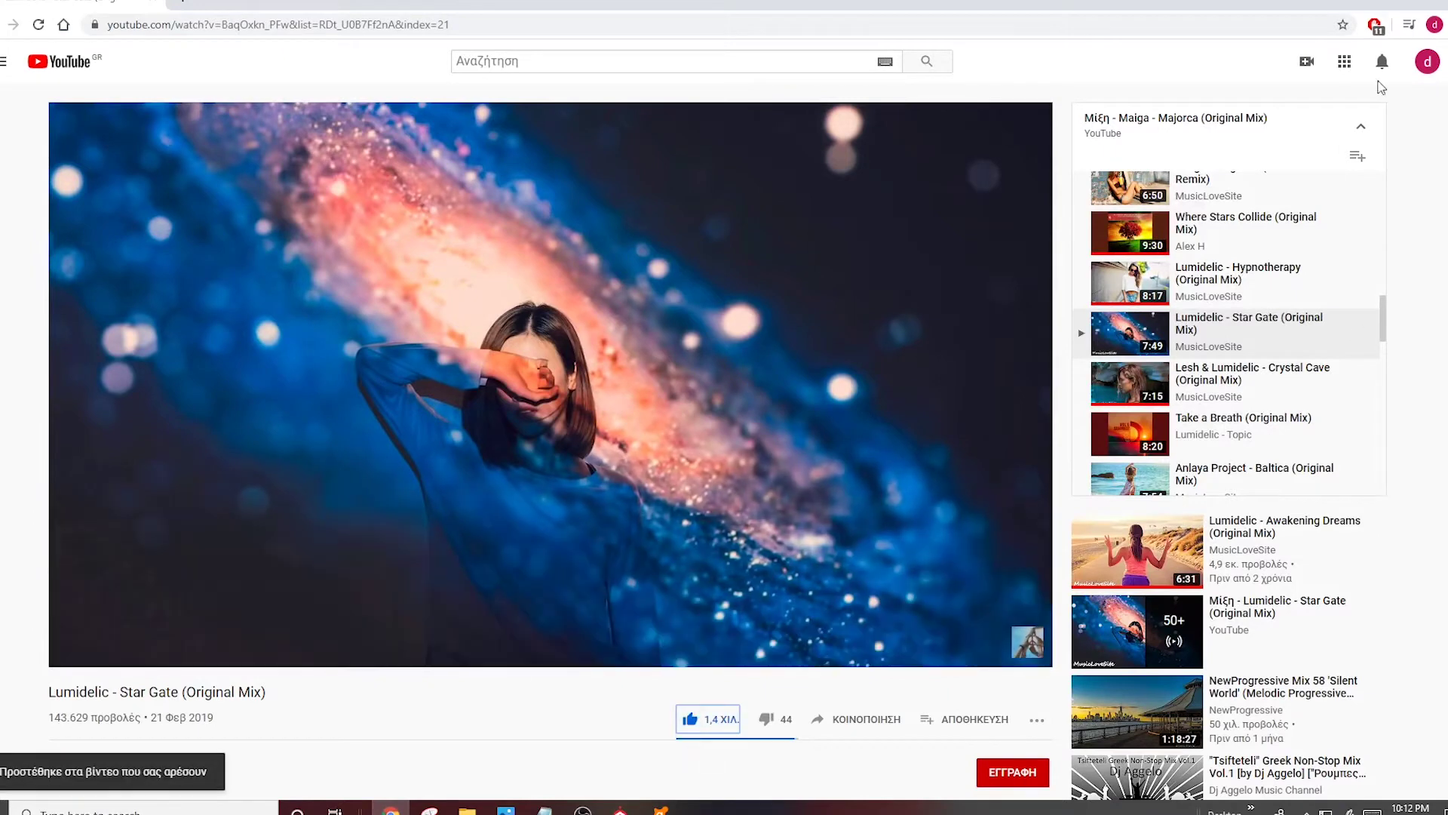
{"action": "key", "text": "alt+Tab"}
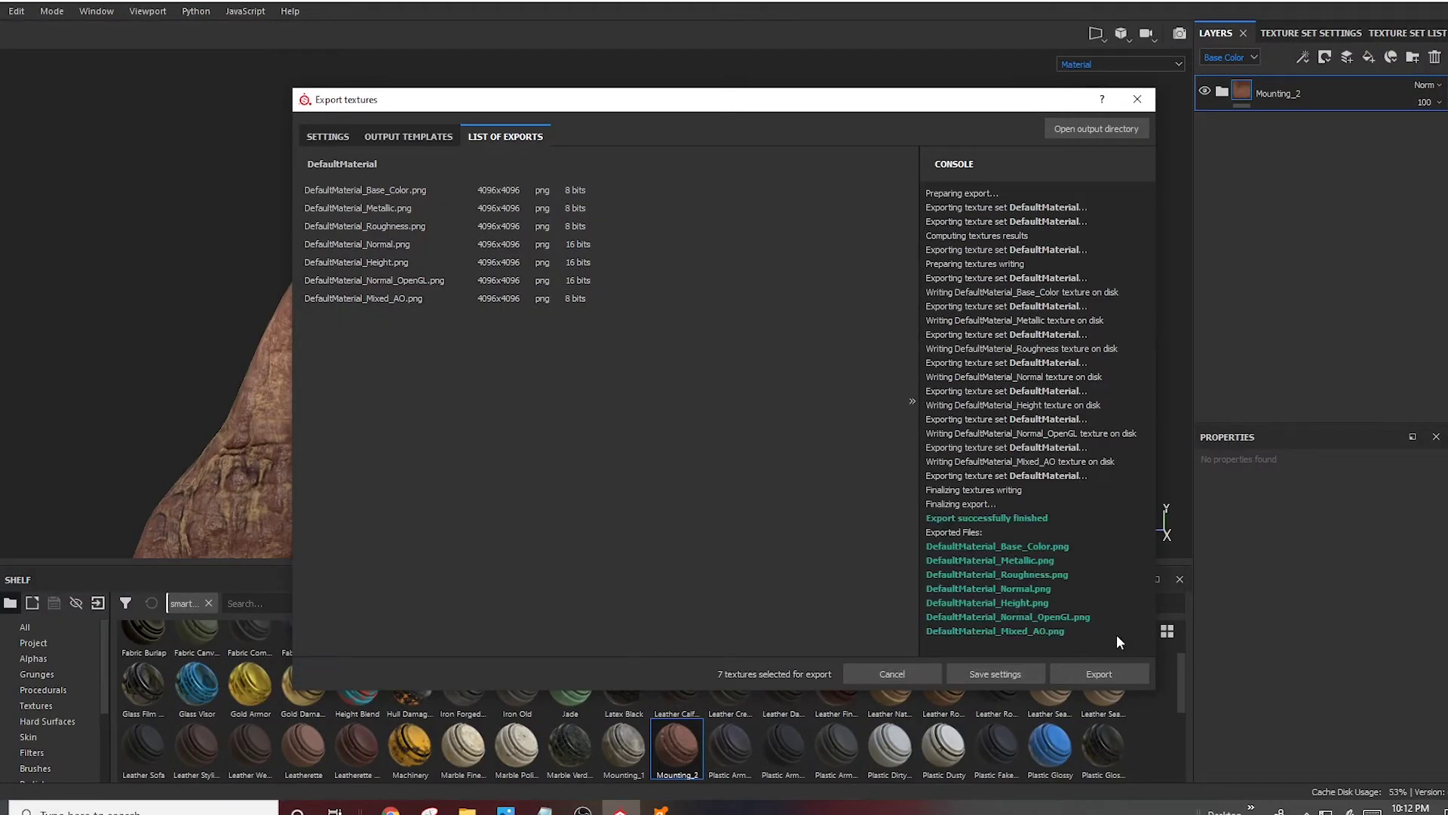
Close the finished export and antivirus window, then briefly view the rock project folder
{"action": "left_click", "coordinate": [1139, 101]}
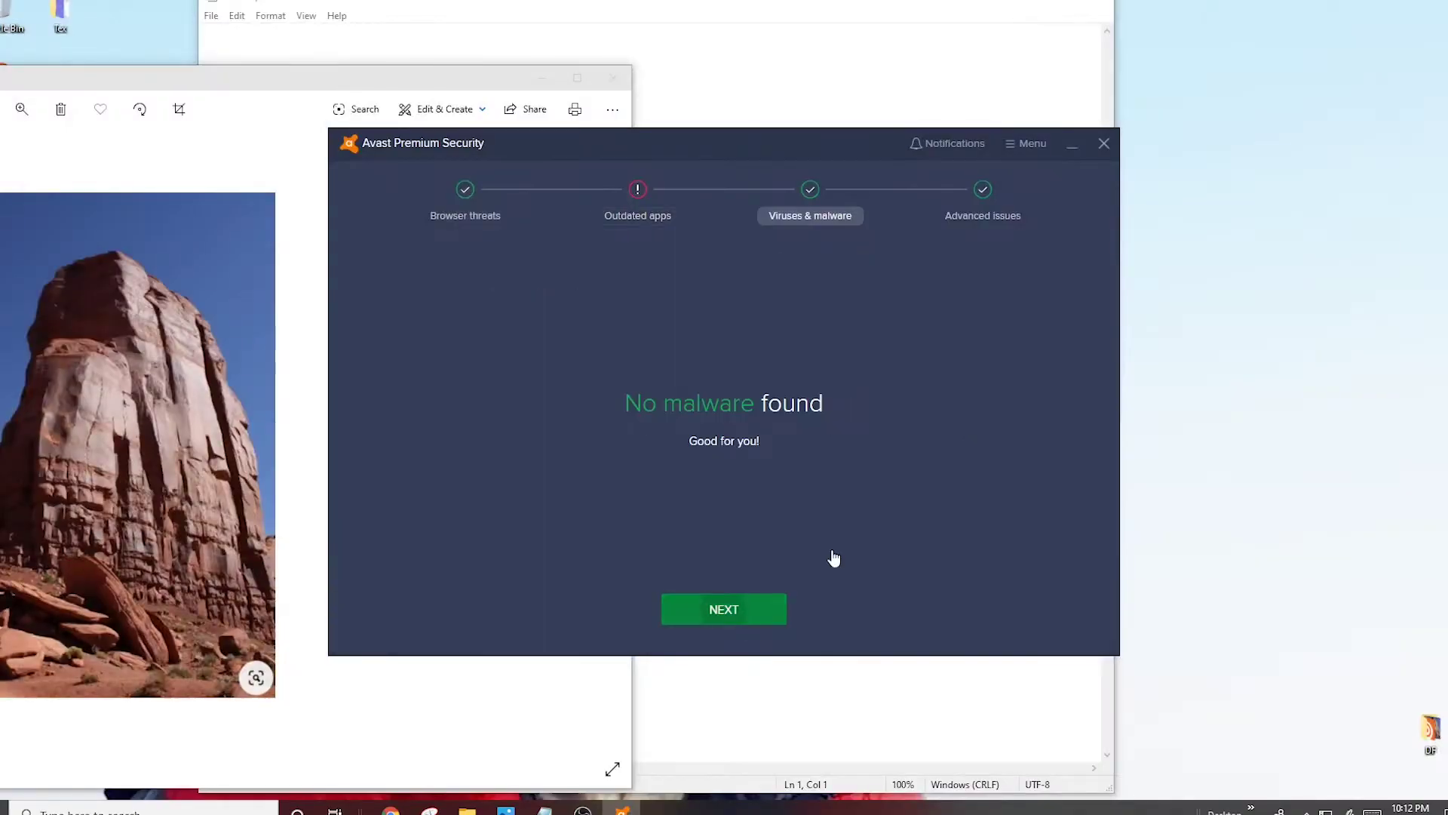
{"action": "left_click", "coordinate": [1071, 147]}
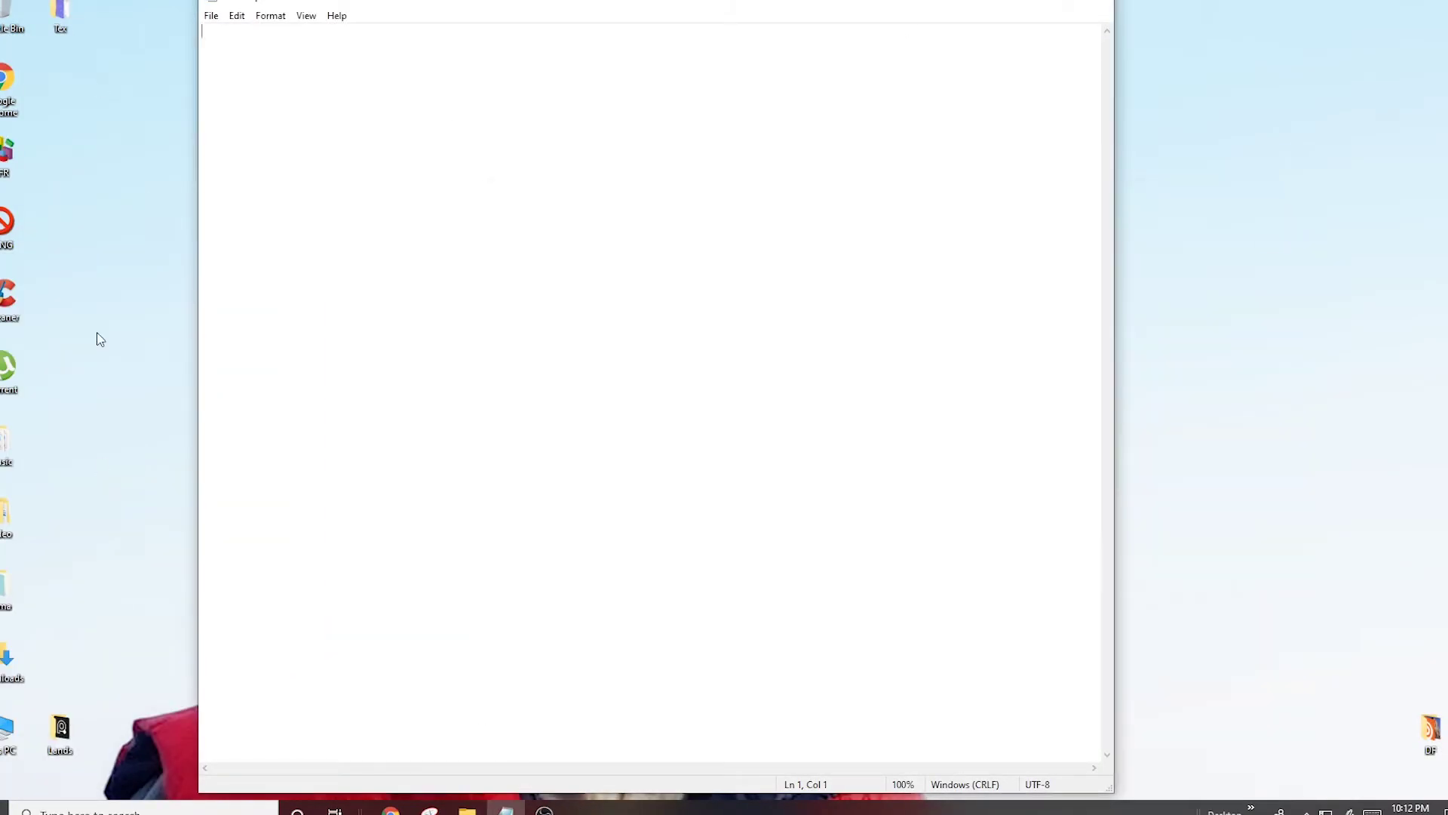
{"action": "double_click", "coordinate": [890, 324]}
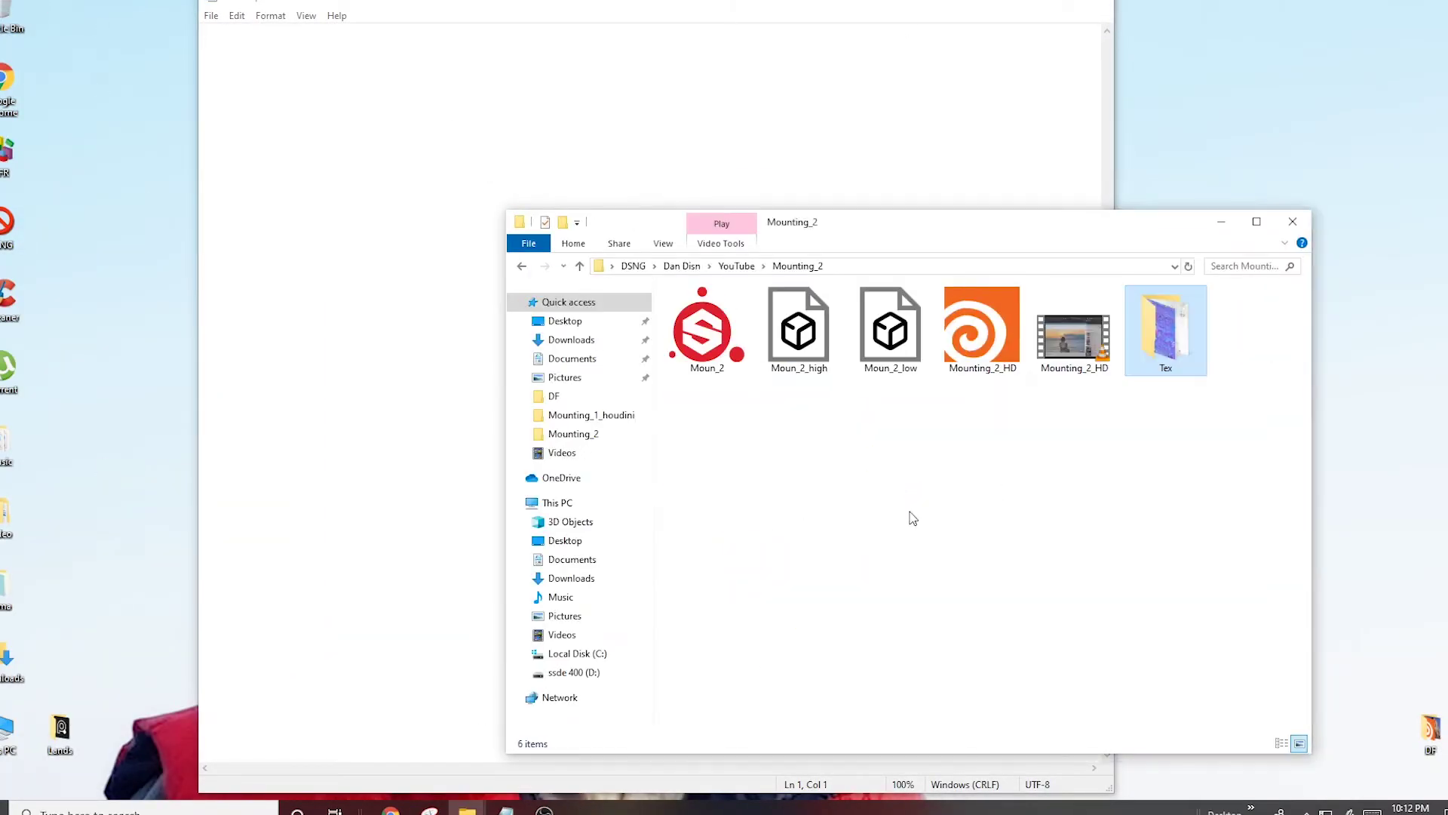
{"action": "left_click", "coordinate": [1293, 221]}
Launch Marmoset Toolbag from the program shortcuts folder
{"action": "right_click", "coordinate": [7, 188]}
{"action": "double_click", "coordinate": [8, 226]}
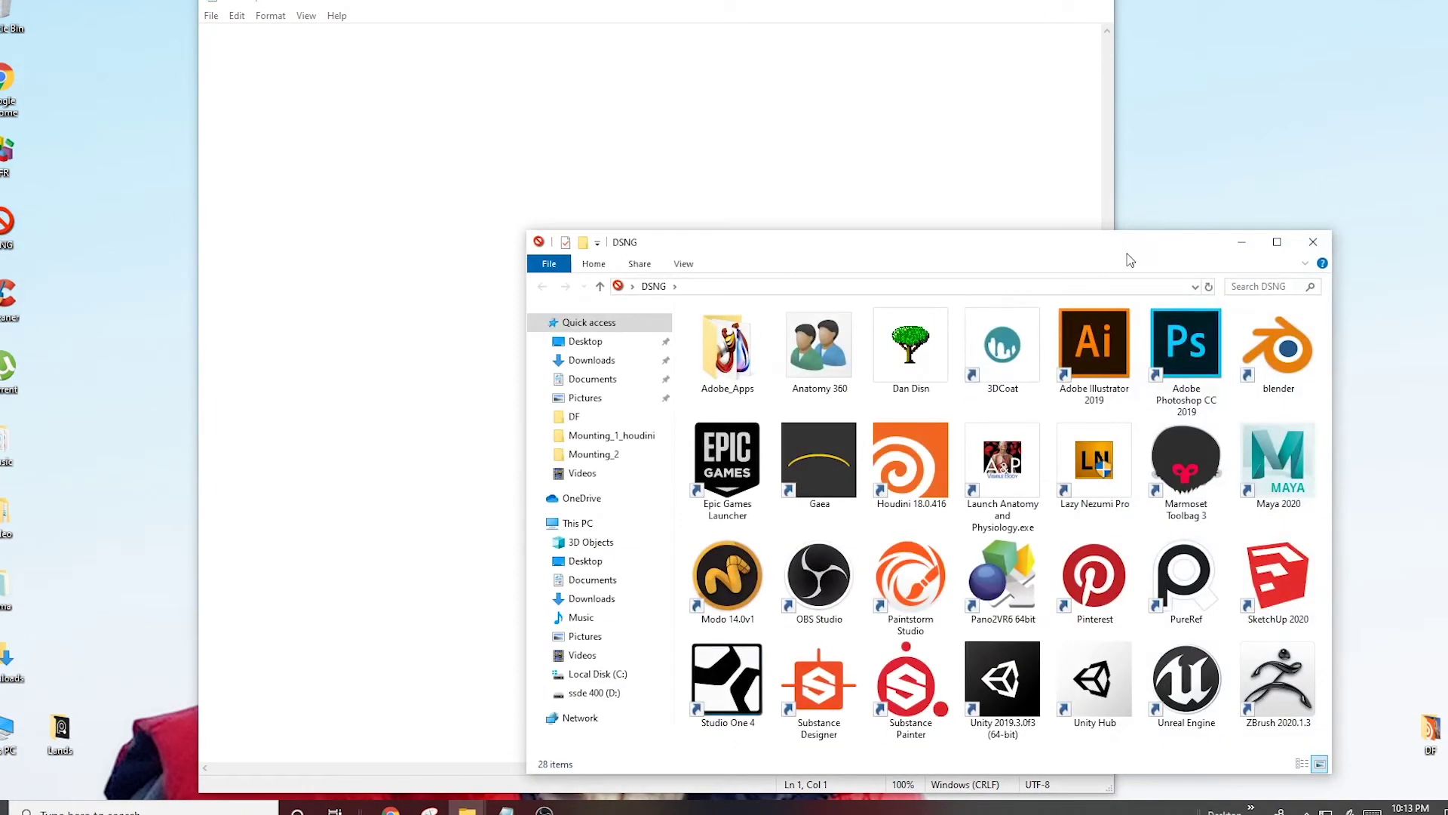
{"action": "left_click", "coordinate": [1175, 343]}
{"action": "double_click", "coordinate": [1174, 343]}
Load the rock into Marmoset Toolbag, enable occlusion, and turn off its displacement
{"action": "key", "text": "ctrl+o"}
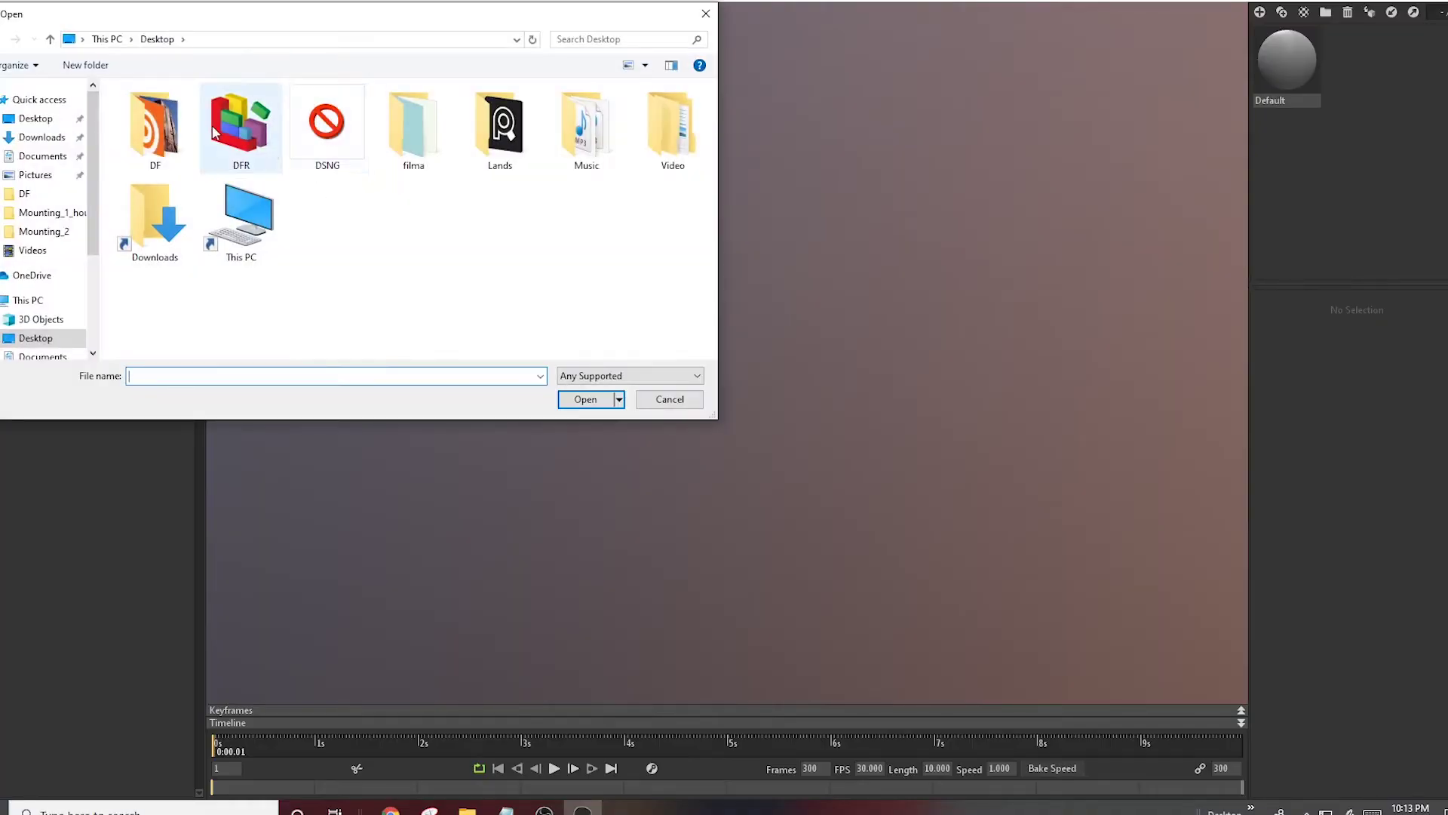
{"action": "left_click", "coordinate": [154, 294]}
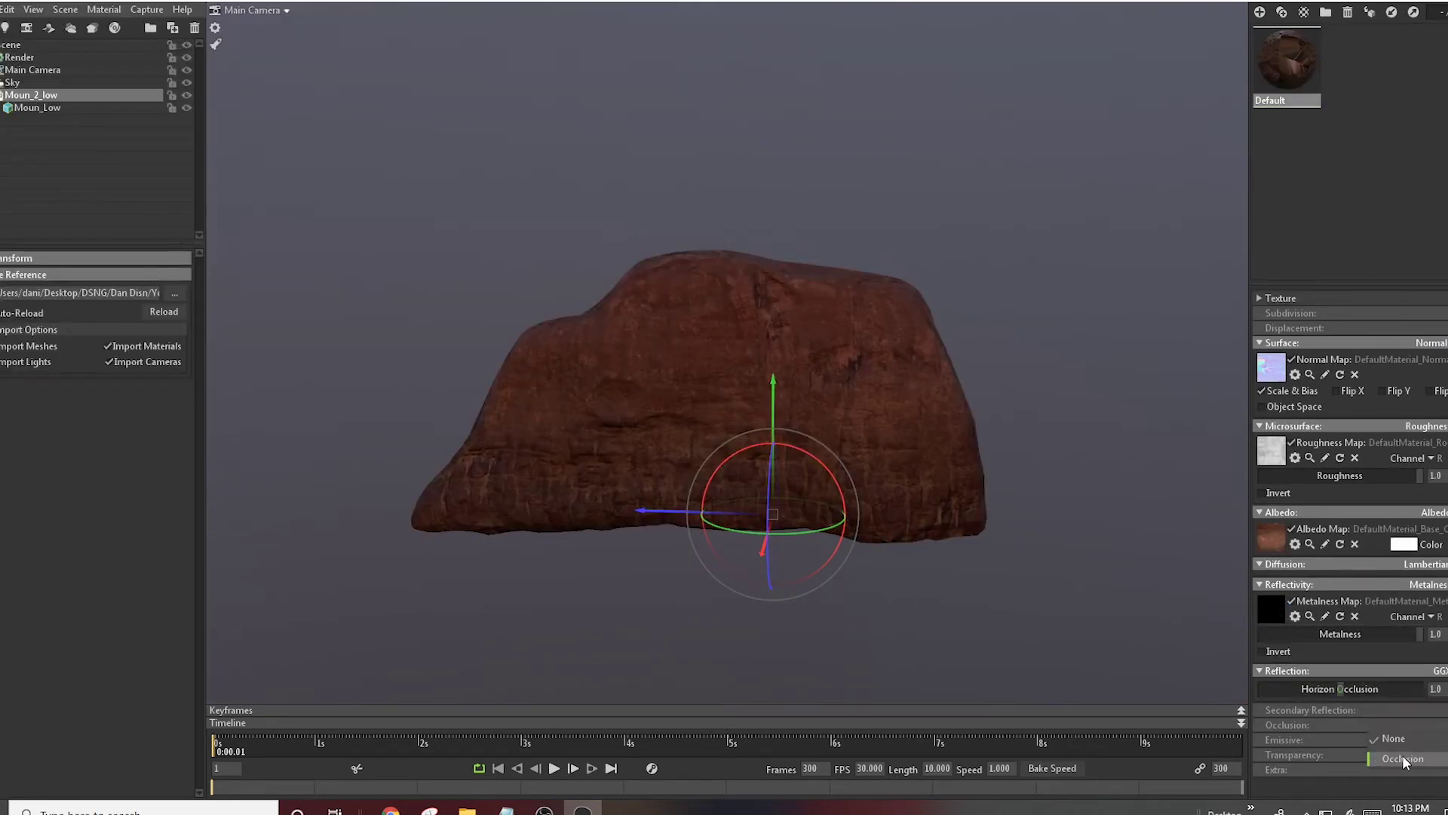
{"action": "left_click", "coordinate": [1404, 759]}
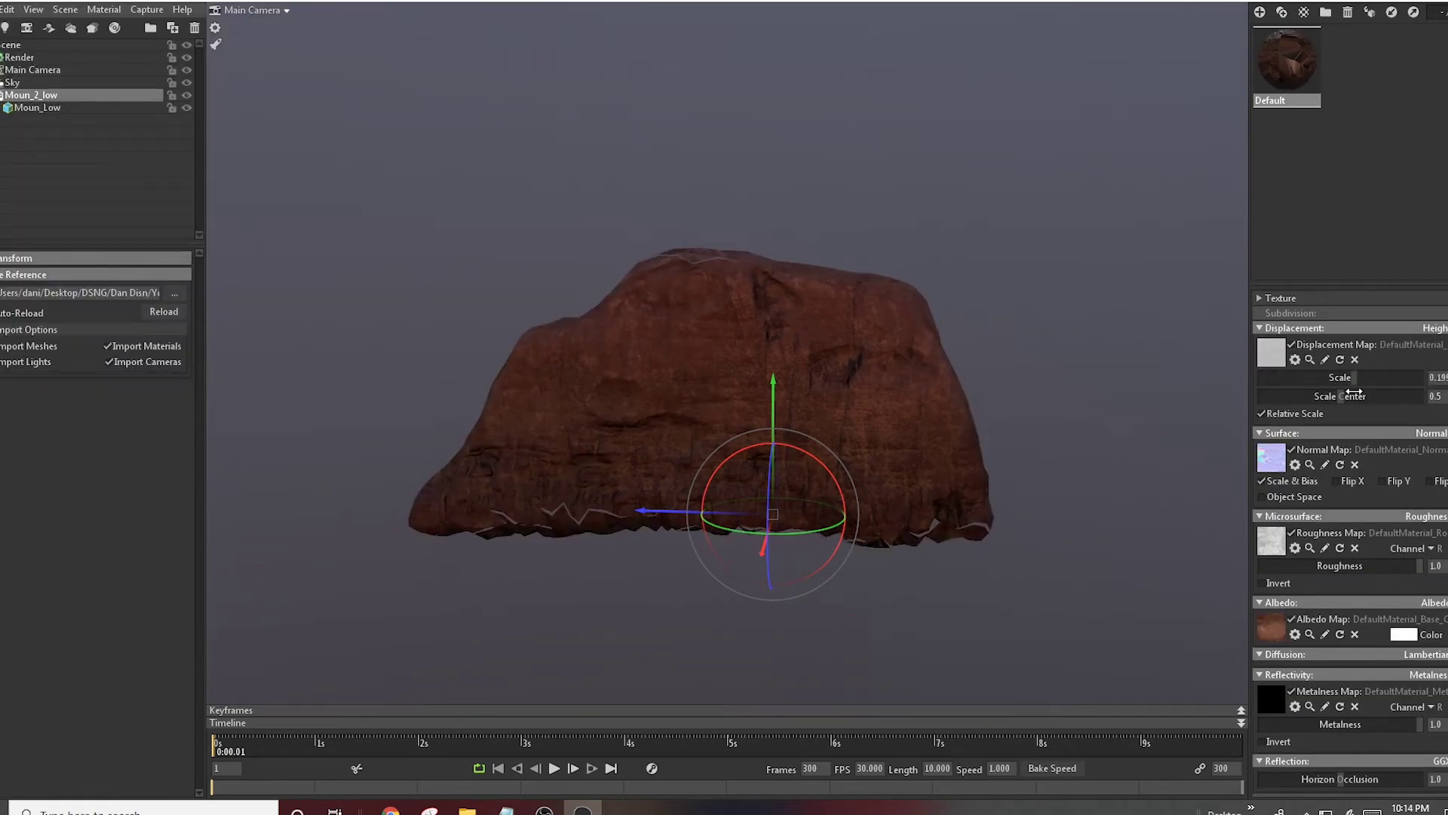
{"action": "left_click", "coordinate": [12, 82]}
Try several sky environment presets in the Sky Browser
{"action": "left_click", "coordinate": [160, 276]}
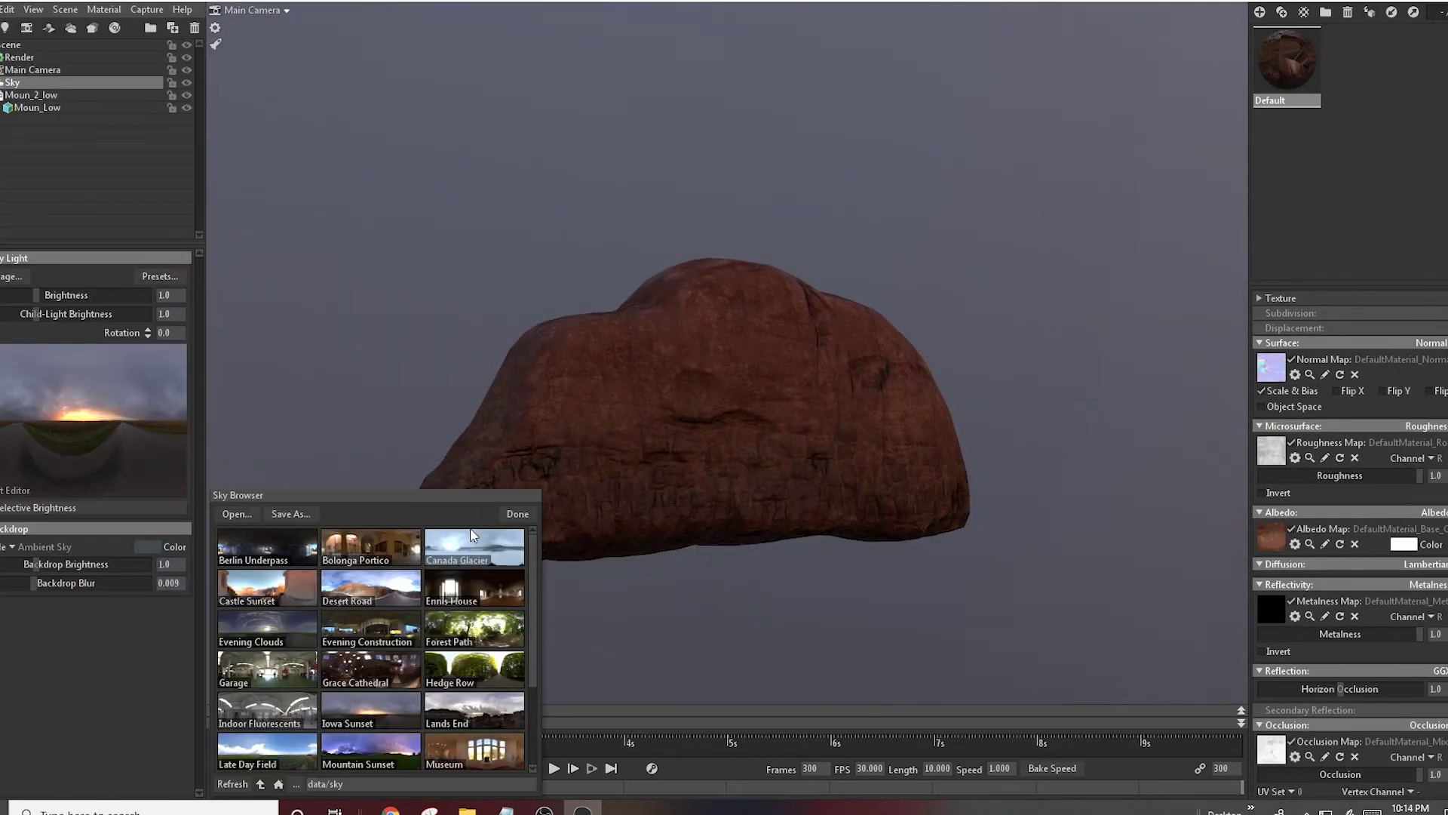
{"action": "left_click", "coordinate": [471, 536]}
{"action": "left_click", "coordinate": [374, 581]}
{"action": "left_click", "coordinate": [518, 513]}
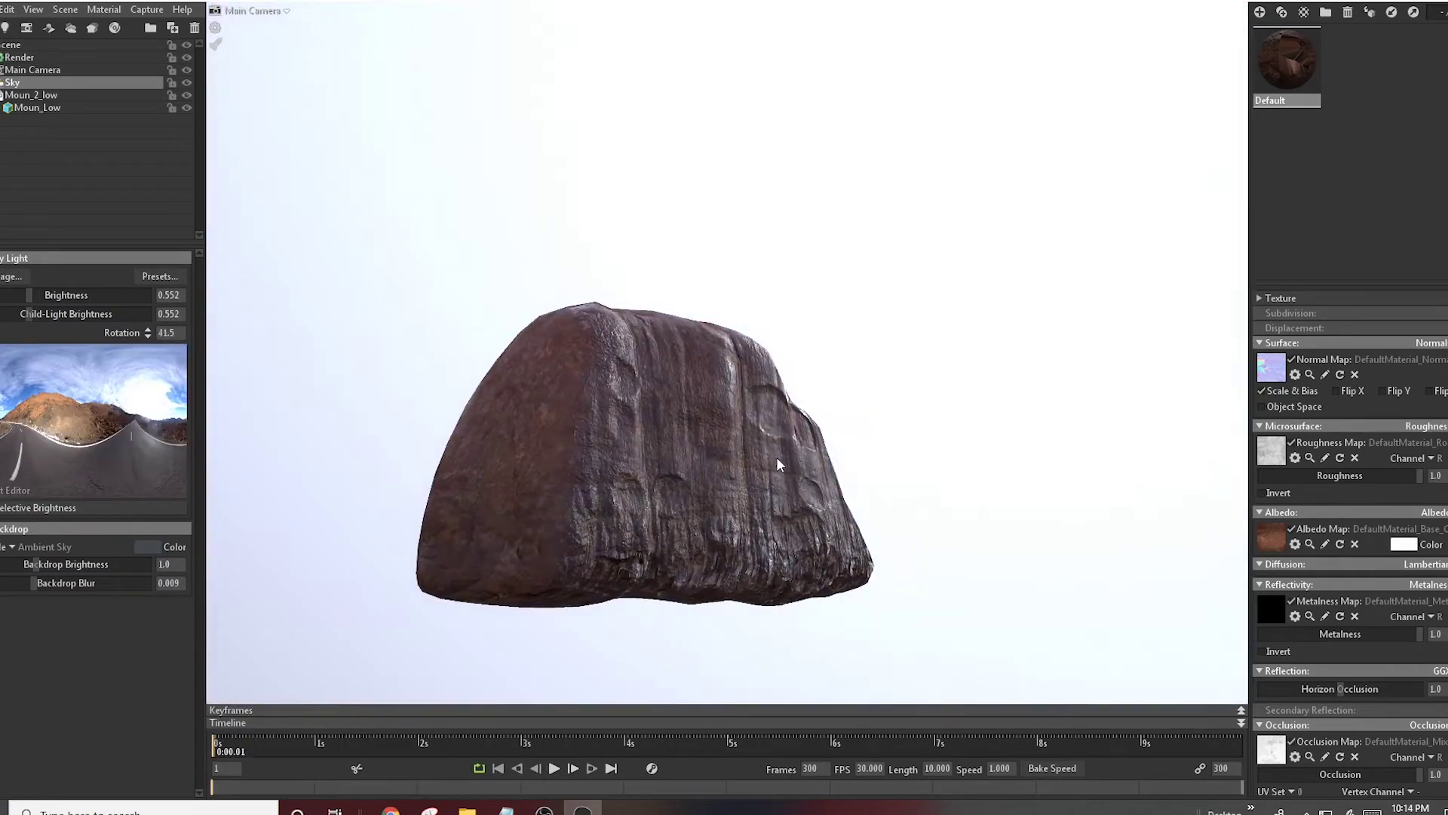
Raise the Render Global Illumination Brightness to 16.0
{"action": "left_click", "coordinate": [20, 57]}
{"action": "left_click_drag", "start_coordinate": [28, 595], "coordinate": [136, 595]}
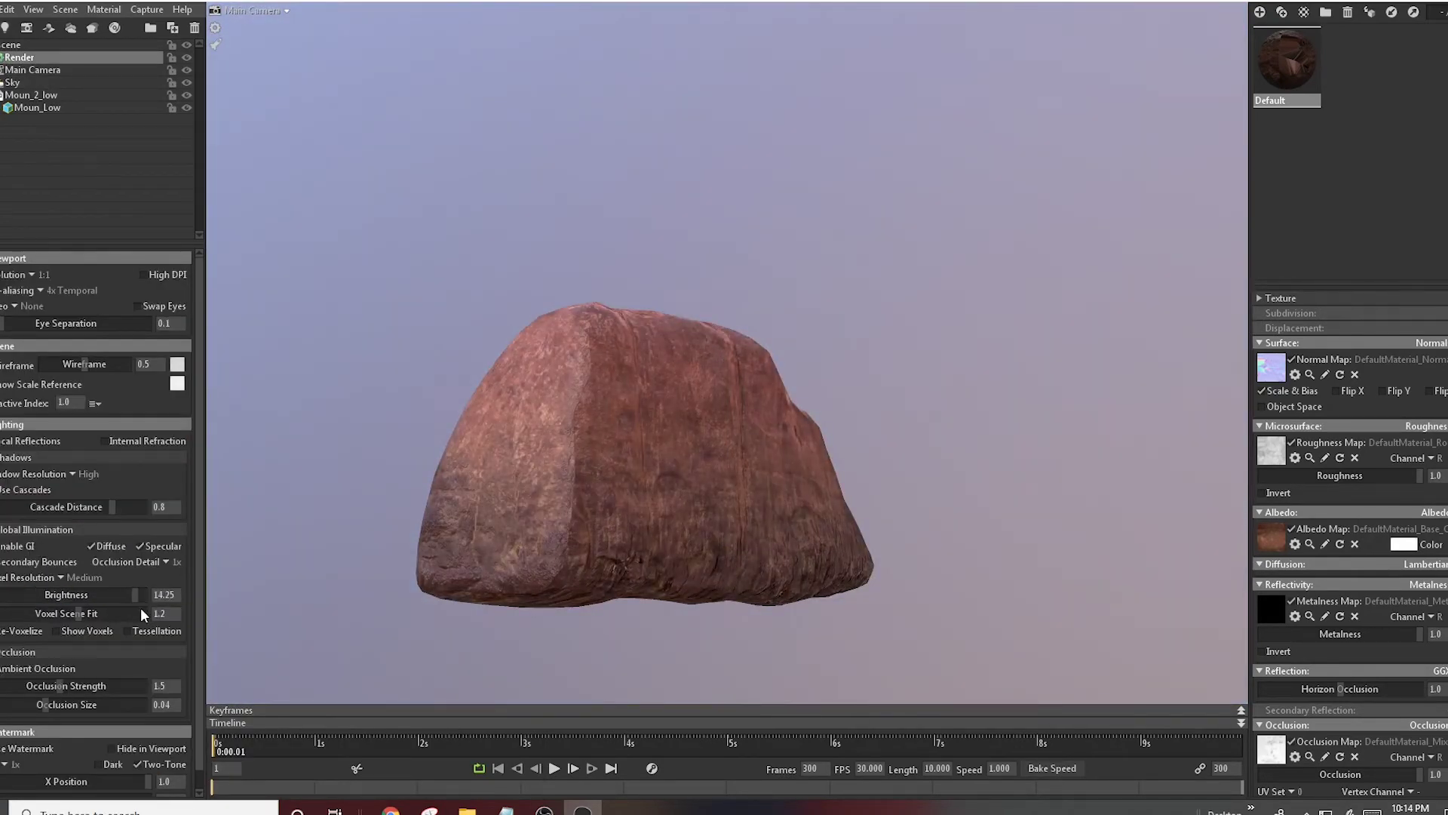
{"action": "mouse_move", "coordinate": [792, 453]}
{"action": "left_mouse_down"}
{"action": "mouse_move", "coordinate": [673, 442]}
{"action": "mouse_move", "coordinate": [658, 402]}
{"action": "mouse_move", "coordinate": [745, 392]}
{"action": "mouse_move", "coordinate": [618, 420]}
{"action": "mouse_move", "coordinate": [794, 424]}
{"action": "mouse_move", "coordinate": [744, 443]}
{"action": "mouse_move", "coordinate": [330, 433]}
{"action": "mouse_move", "coordinate": [601, 430]}
{"action": "mouse_move", "coordinate": [96, 526]}
{"action": "left_mouse_up"}
{"action": "left_click_drag", "start_coordinate": [75, 595], "coordinate": [163, 595]}
Switch the sky to a blue-sky environment and orbit to view the rock
{"action": "left_click", "coordinate": [12, 82]}
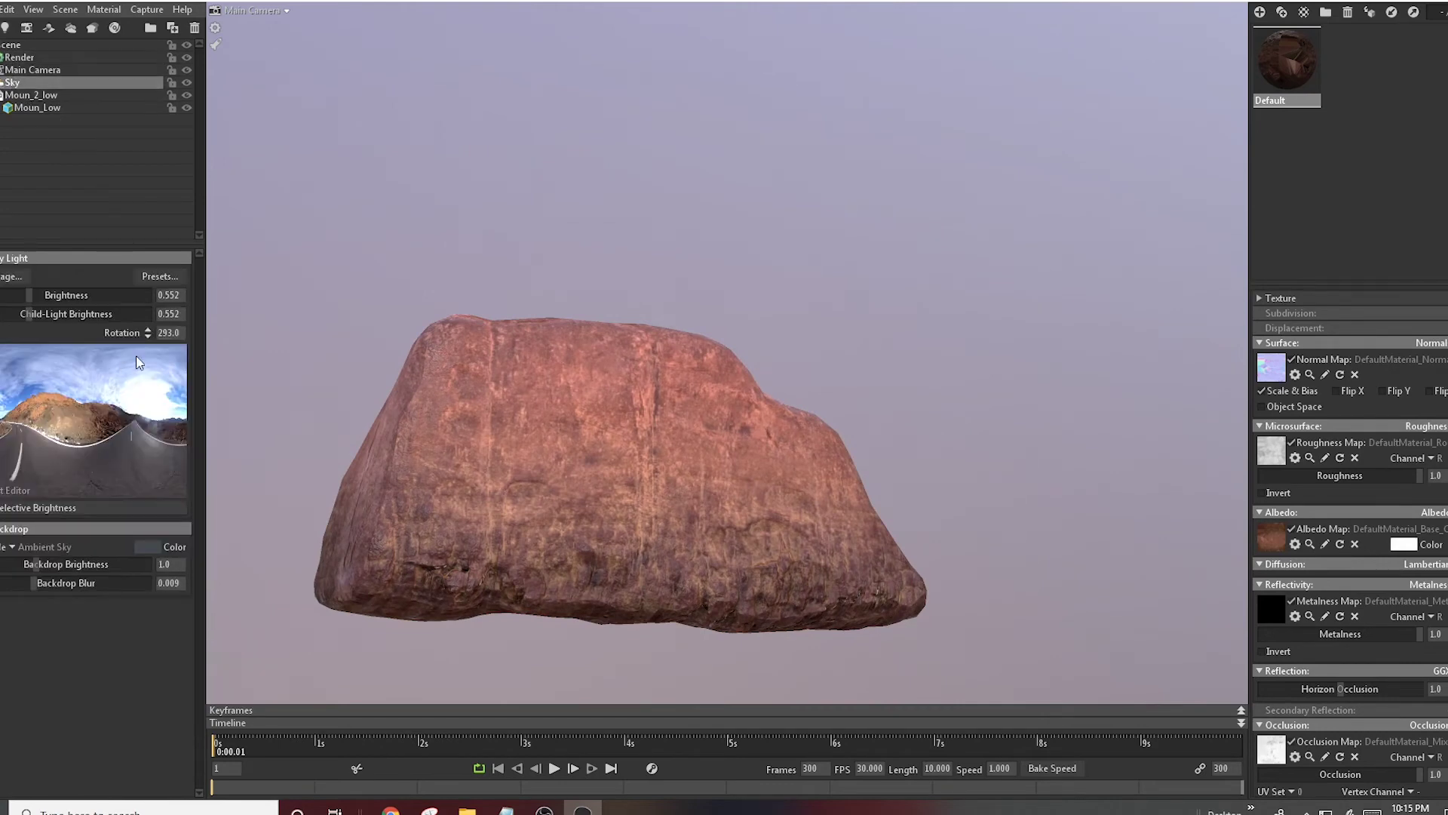
{"action": "left_click", "coordinate": [95, 419]}
{"action": "left_click", "coordinate": [474, 547]}
{"action": "mouse_move", "coordinate": [754, 340]}
{"action": "left_mouse_down"}
{"action": "mouse_move", "coordinate": [858, 362]}
{"action": "mouse_move", "coordinate": [873, 426]}
{"action": "left_mouse_up"}
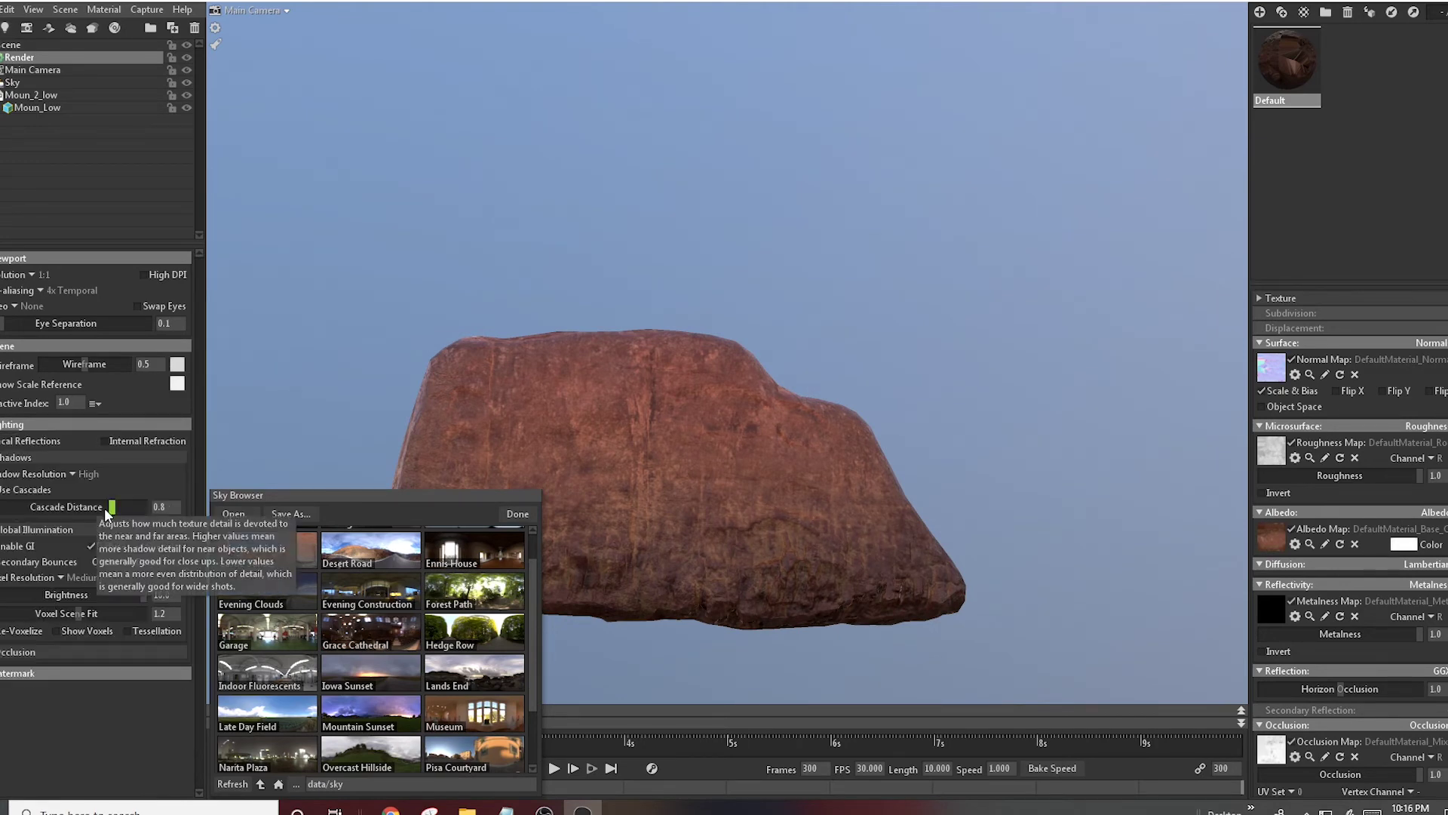
{"action": "left_click", "coordinate": [16, 457]}
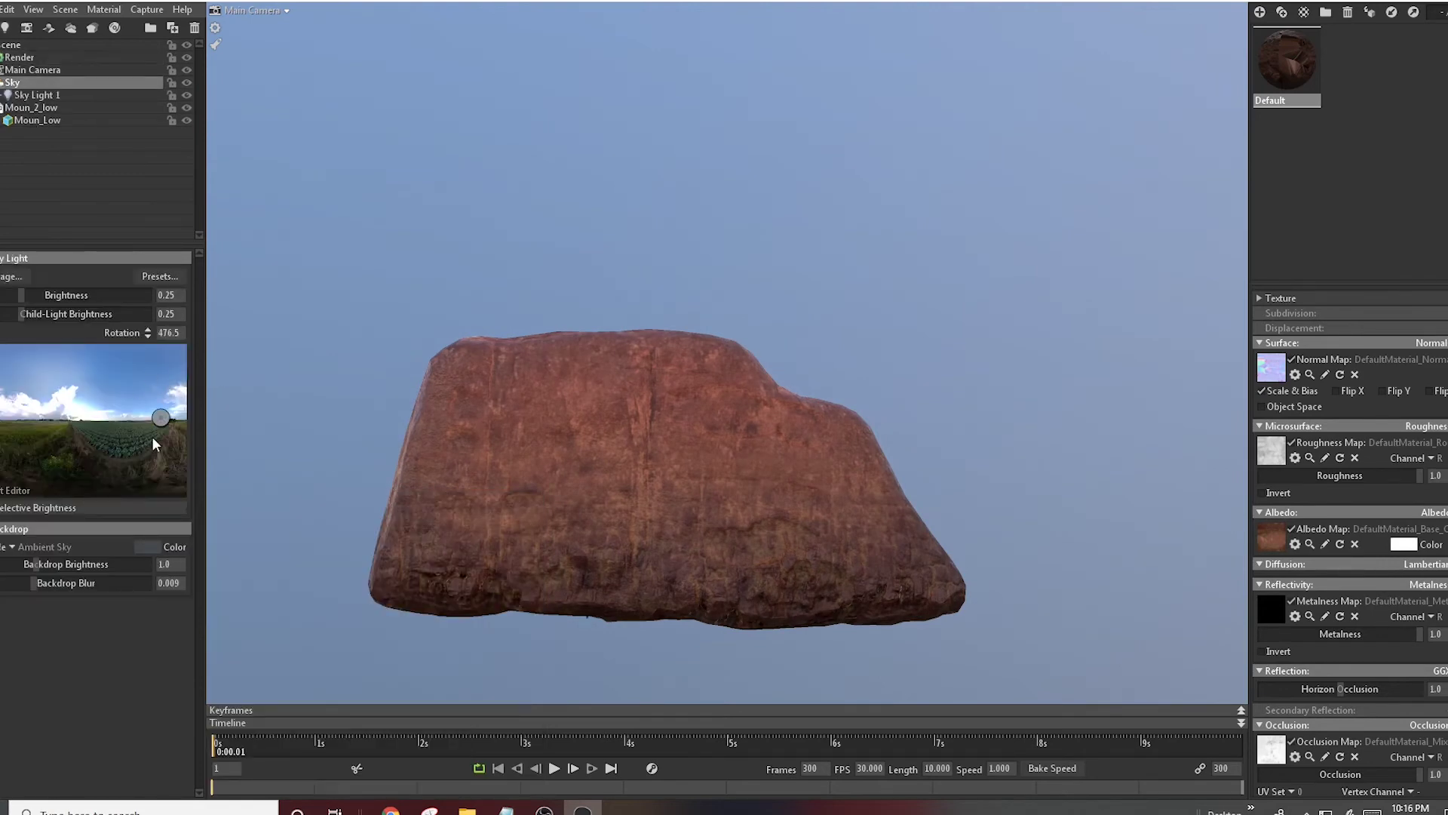
Give Sky Light 1 a warm colour and aim it from above the rock's right side
{"action": "left_click", "coordinate": [38, 95]}
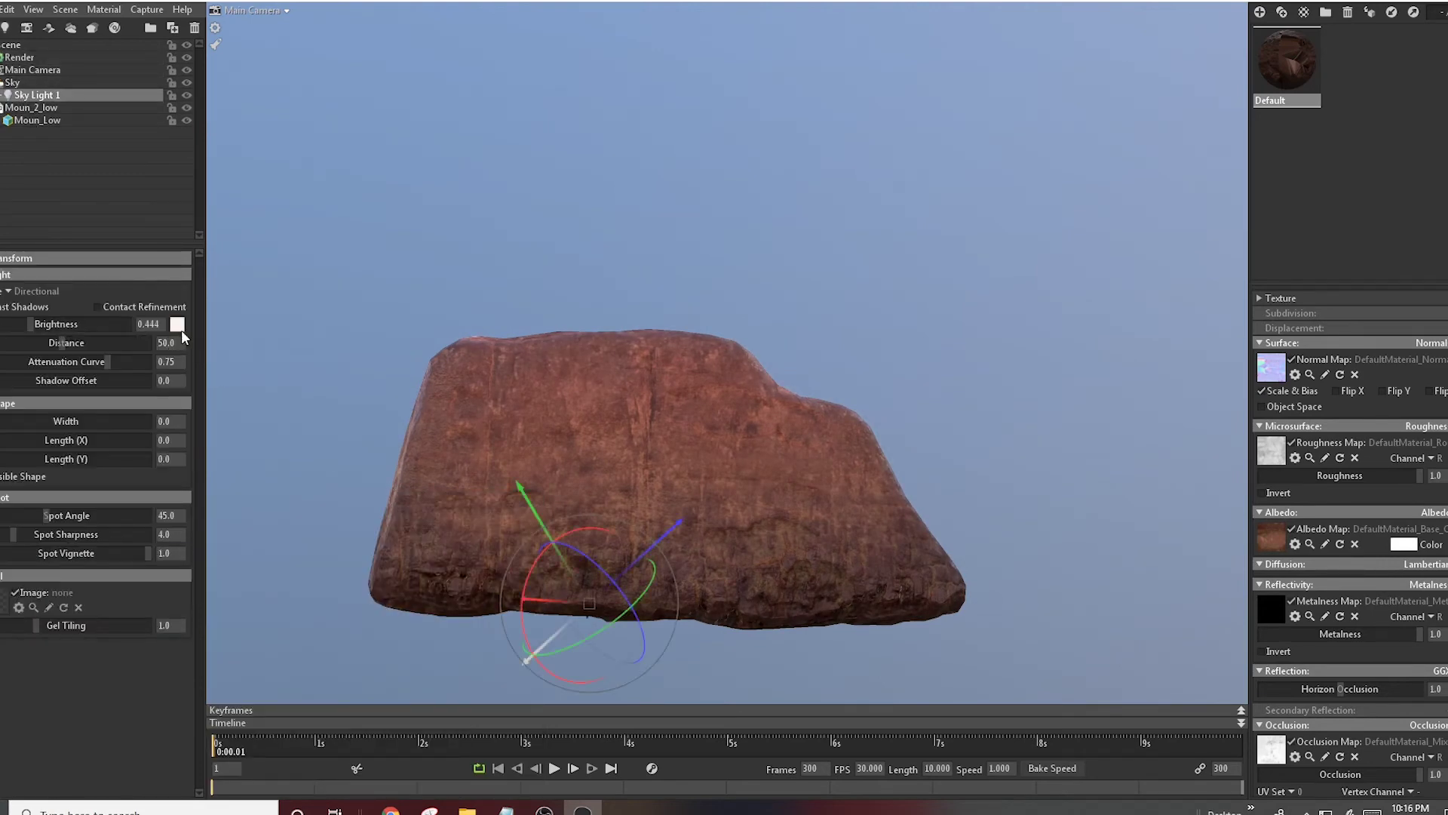
{"action": "left_click", "coordinate": [177, 324]}
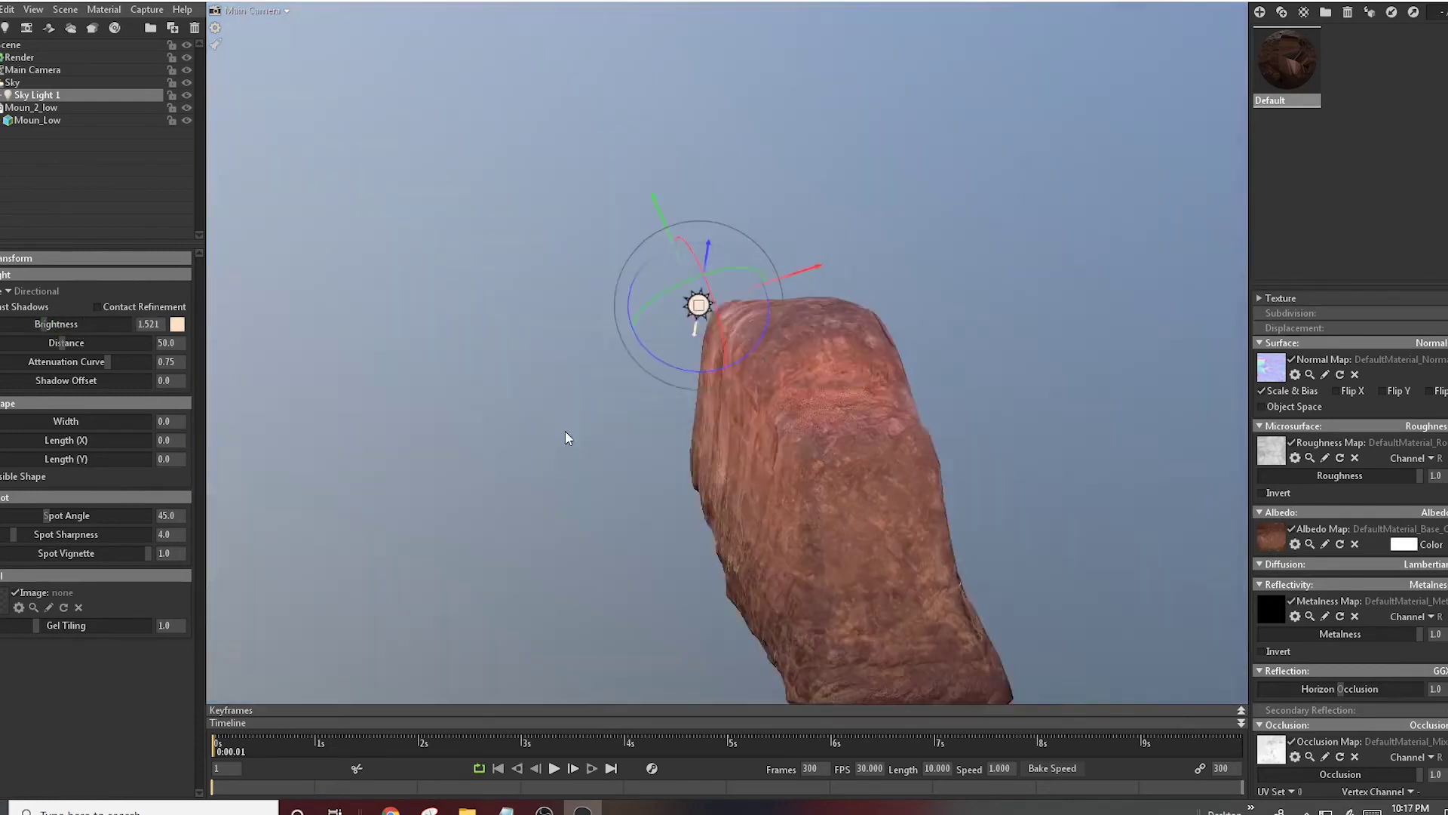
{"action": "mouse_move", "coordinate": [565, 431]}
{"action": "left_mouse_down"}
{"action": "mouse_move", "coordinate": [914, 375]}
{"action": "mouse_move", "coordinate": [763, 423]}
{"action": "left_mouse_up"}
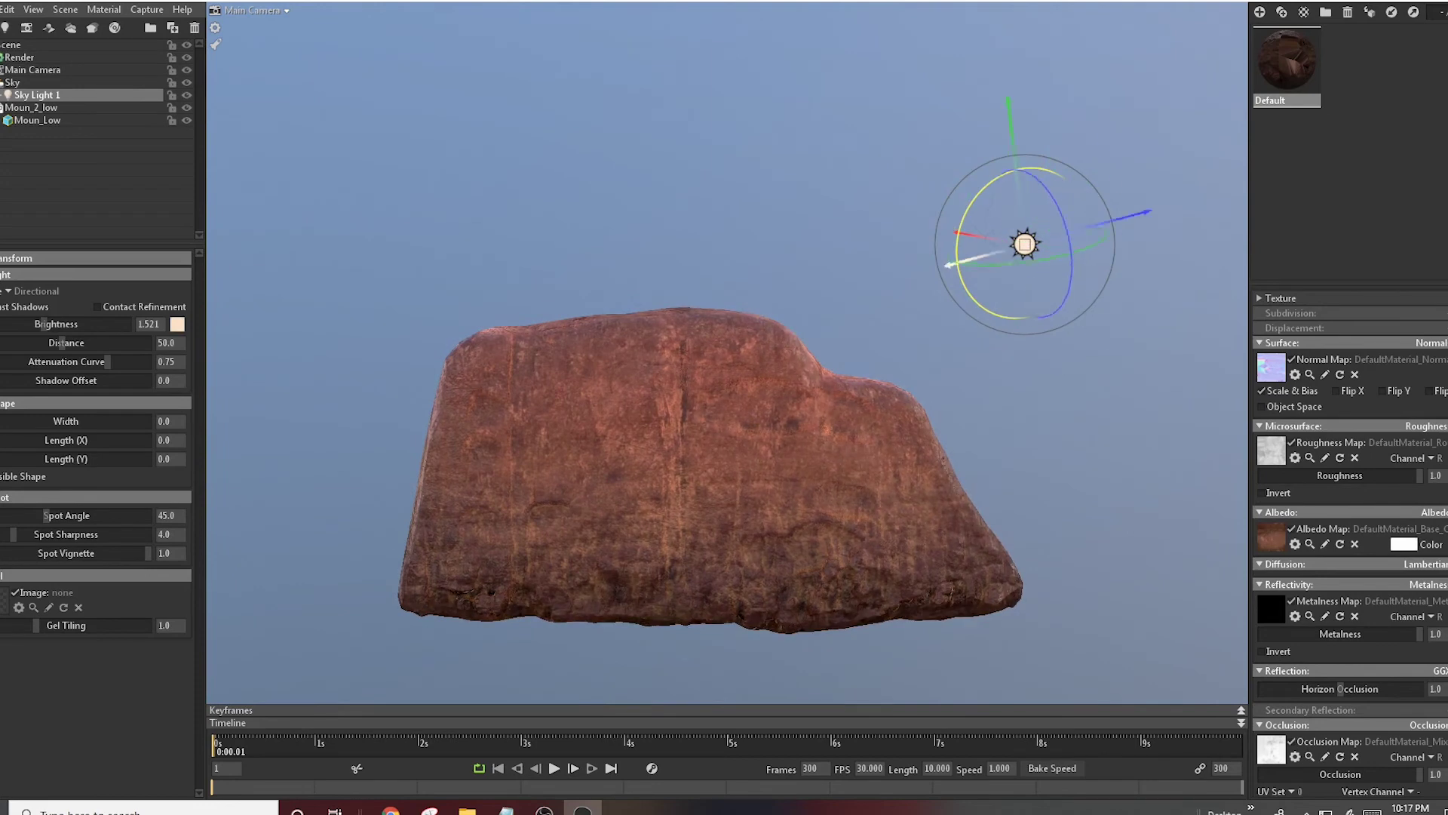
{"action": "left_click_drag", "start_coordinate": [984, 240], "coordinate": [981, 256]}
{"action": "left_click_drag", "start_coordinate": [603, 407], "coordinate": [624, 411]}
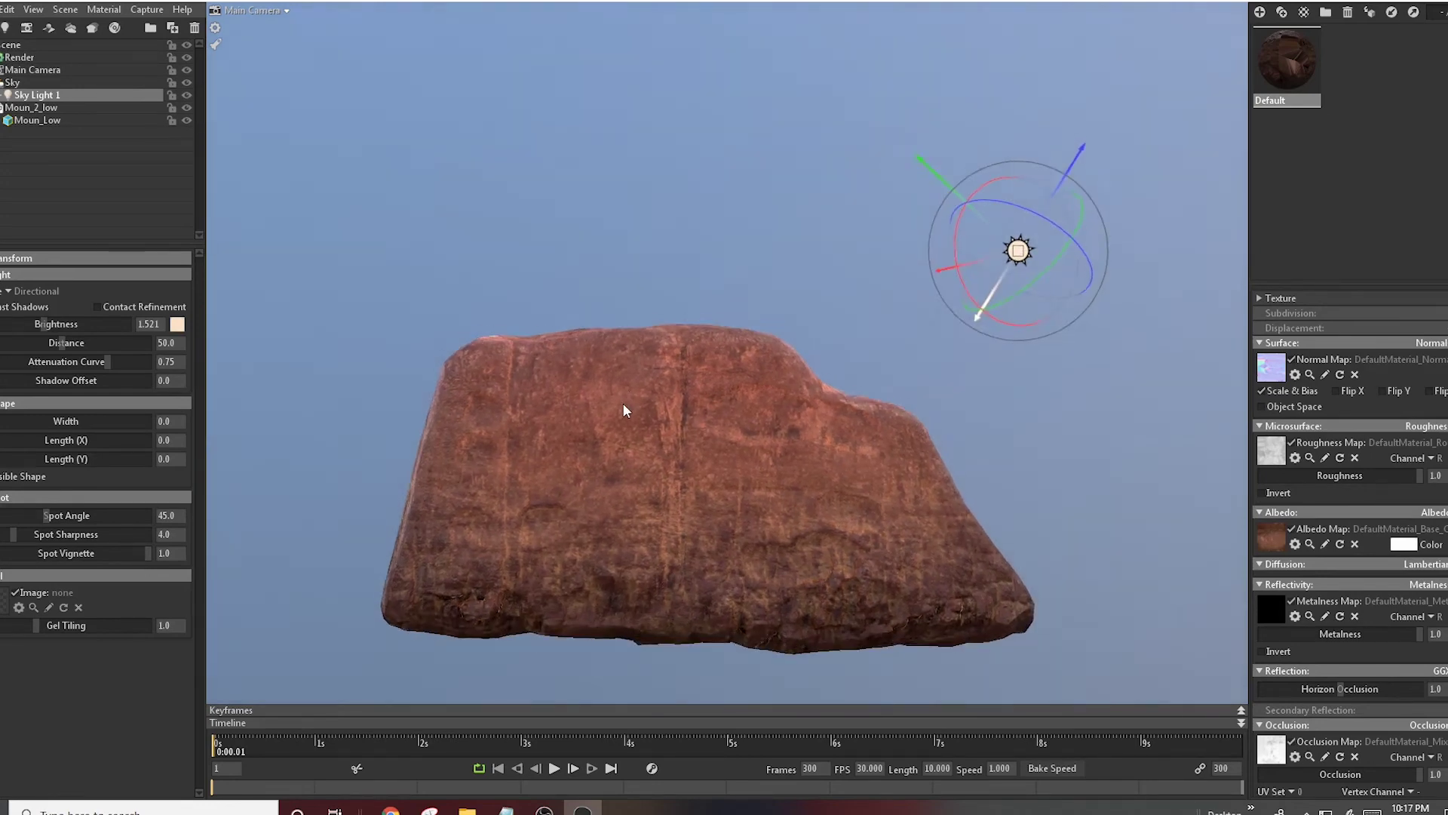
Add a blue Sky Light 2 at brightness about 3, then add Turntable 1 and play it
{"action": "left_click", "coordinate": [301, 392]}
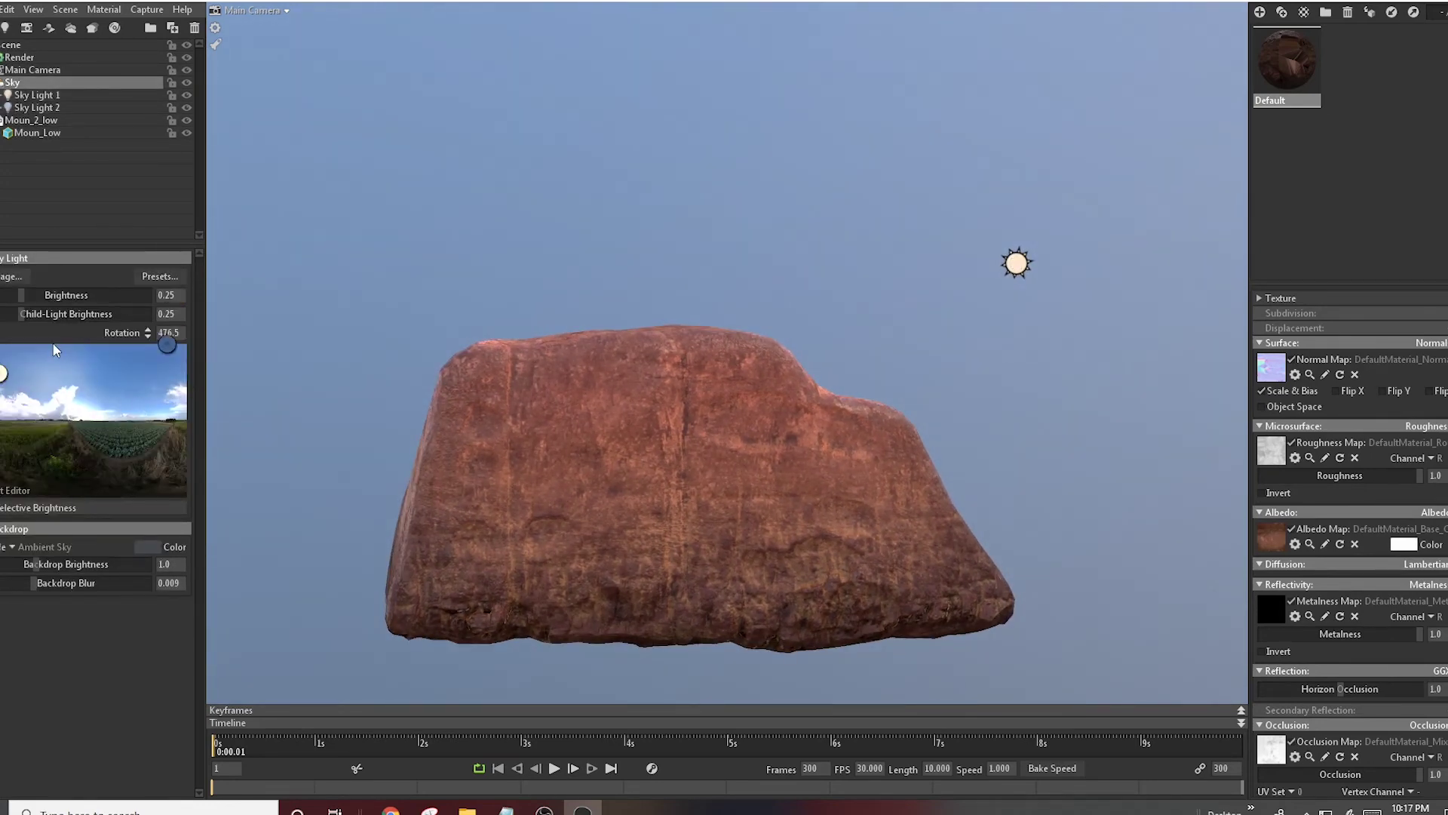
{"action": "left_click", "coordinate": [102, 414]}
{"action": "left_click", "coordinate": [177, 324]}
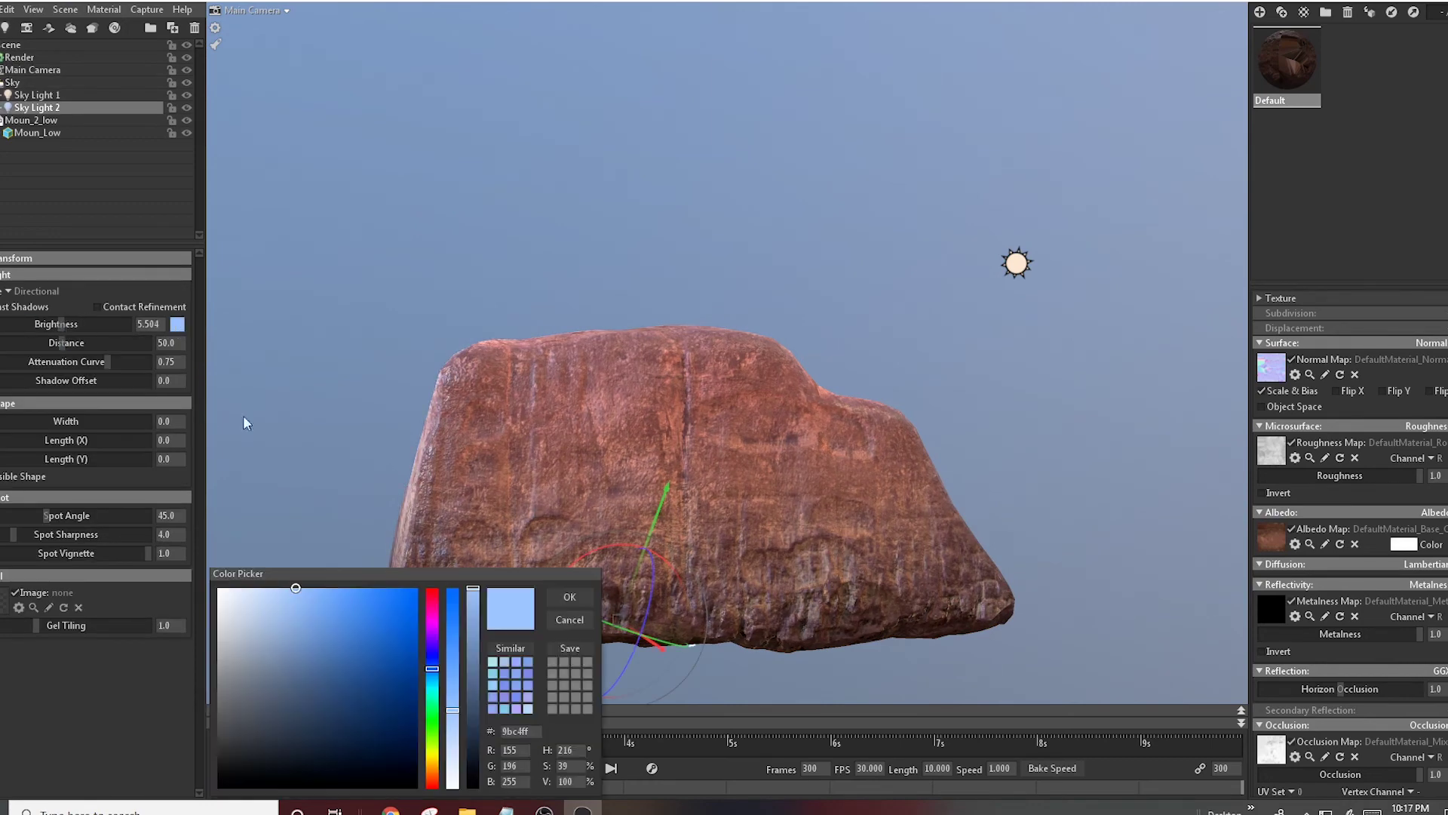
{"action": "left_click", "coordinate": [64, 324]}
{"action": "left_click_drag", "start_coordinate": [65, 323], "coordinate": [68, 362]}
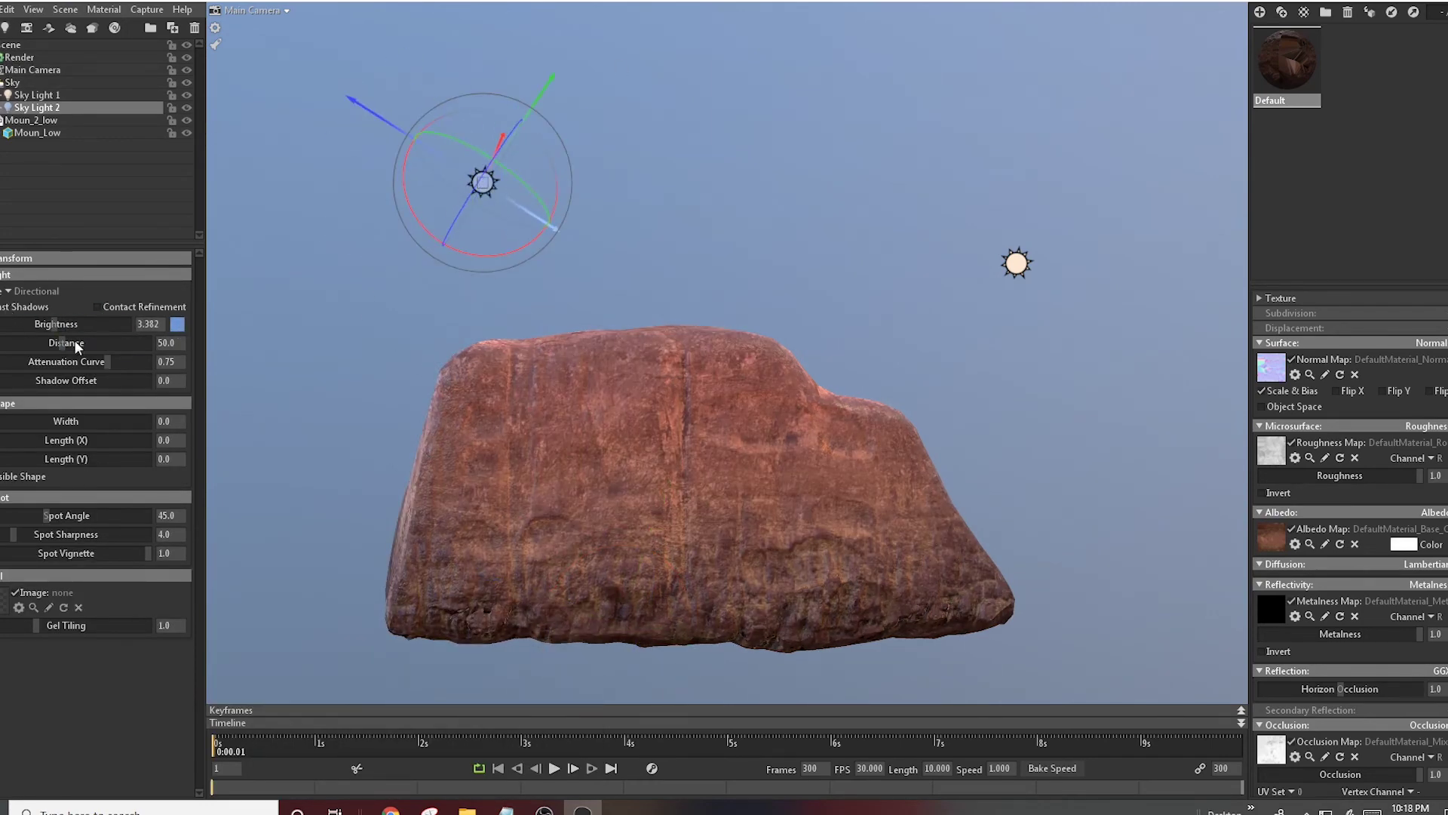
{"action": "left_click", "coordinate": [115, 27]}
{"action": "left_click", "coordinate": [554, 767]}
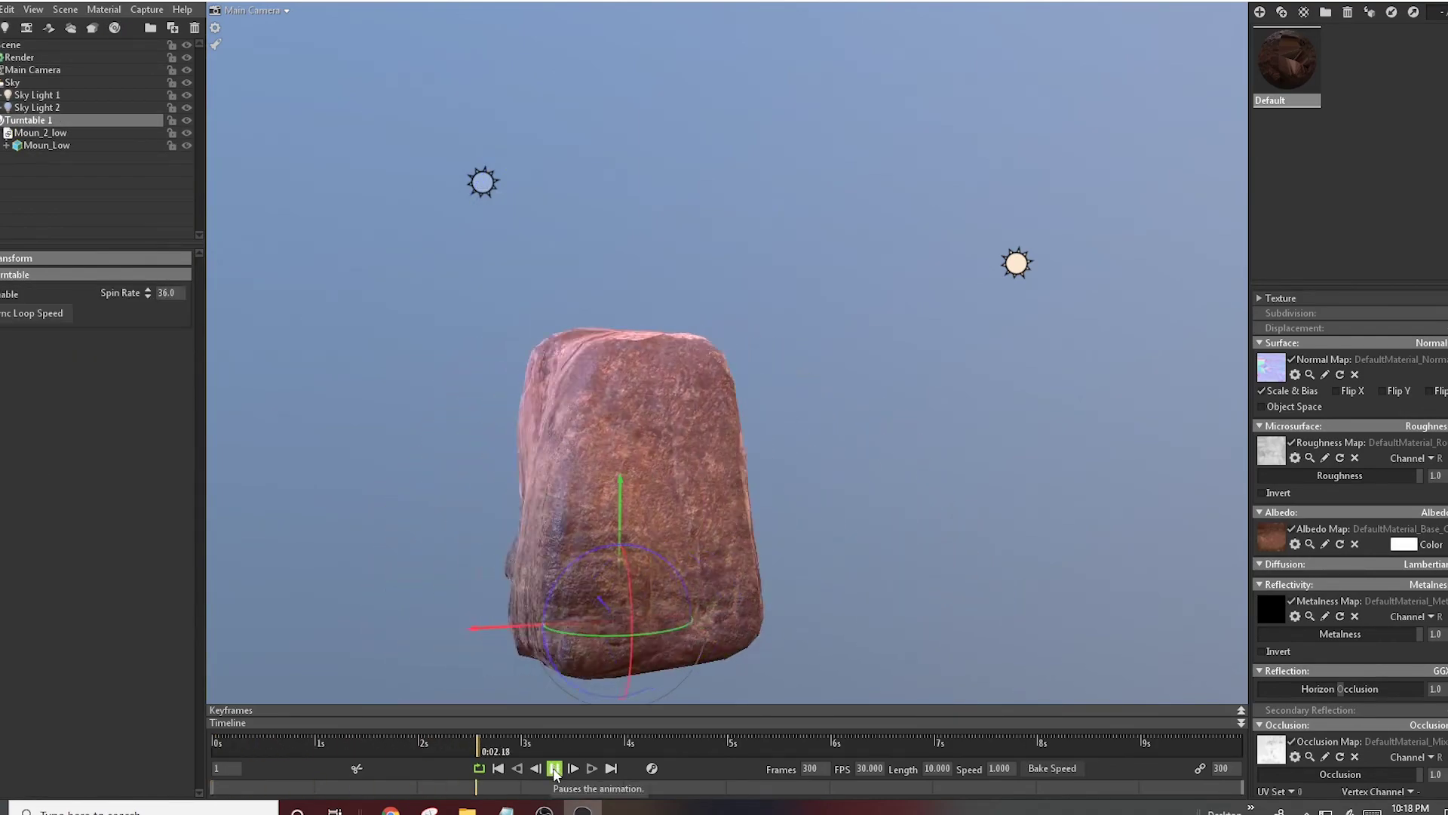
Lower the Render Global Illumination Brightness to 11.89
{"action": "left_click", "coordinate": [375, 631]}
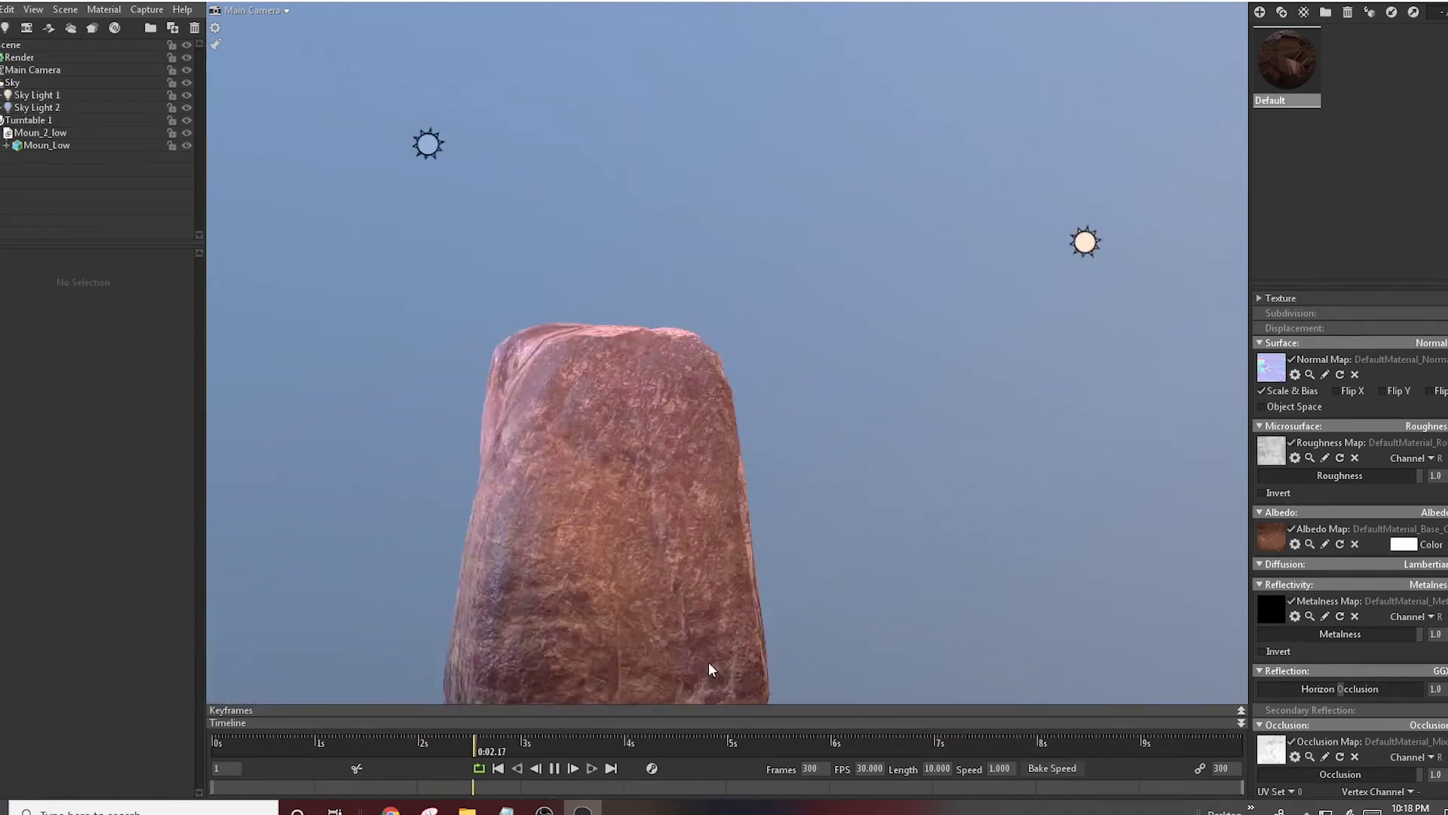
{"action": "mouse_move", "coordinate": [709, 663]}
{"action": "left_mouse_down"}
{"action": "mouse_move", "coordinate": [880, 552]}
{"action": "mouse_move", "coordinate": [808, 478]}
{"action": "mouse_move", "coordinate": [857, 524]}
{"action": "mouse_move", "coordinate": [746, 497]}
{"action": "left_mouse_up"}
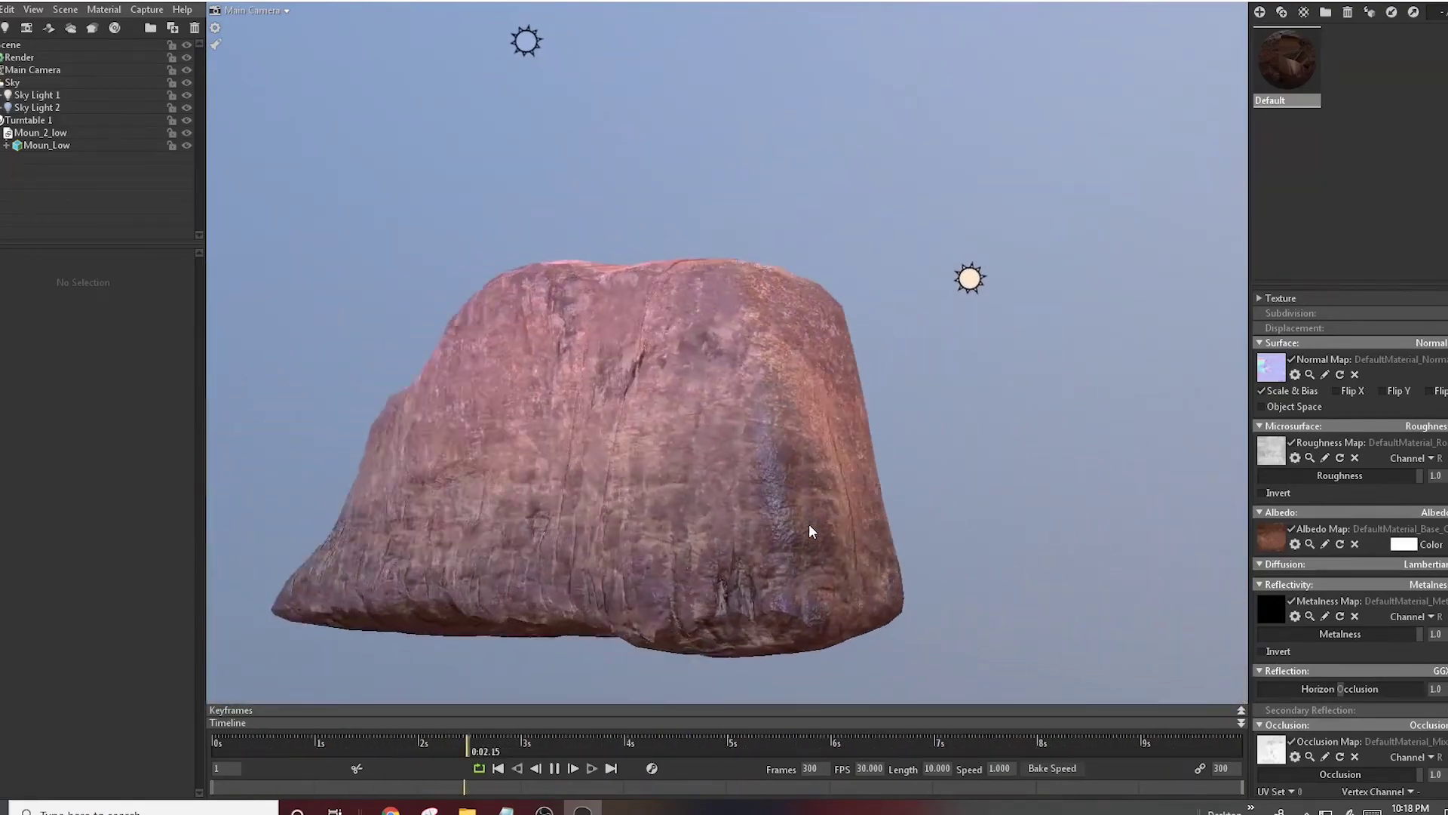
{"action": "left_click", "coordinate": [5, 58]}
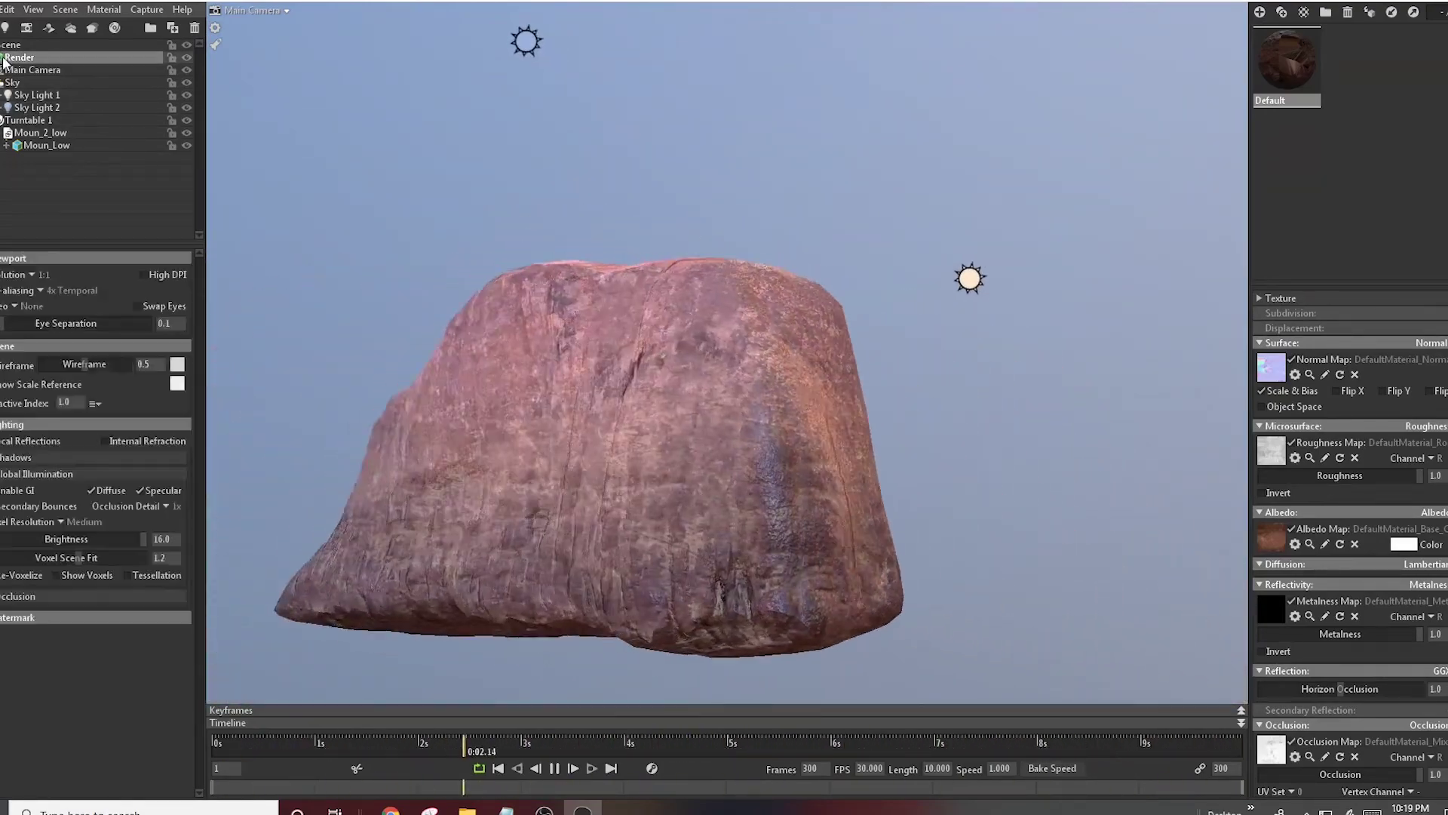
{"action": "left_click", "coordinate": [15, 457]}
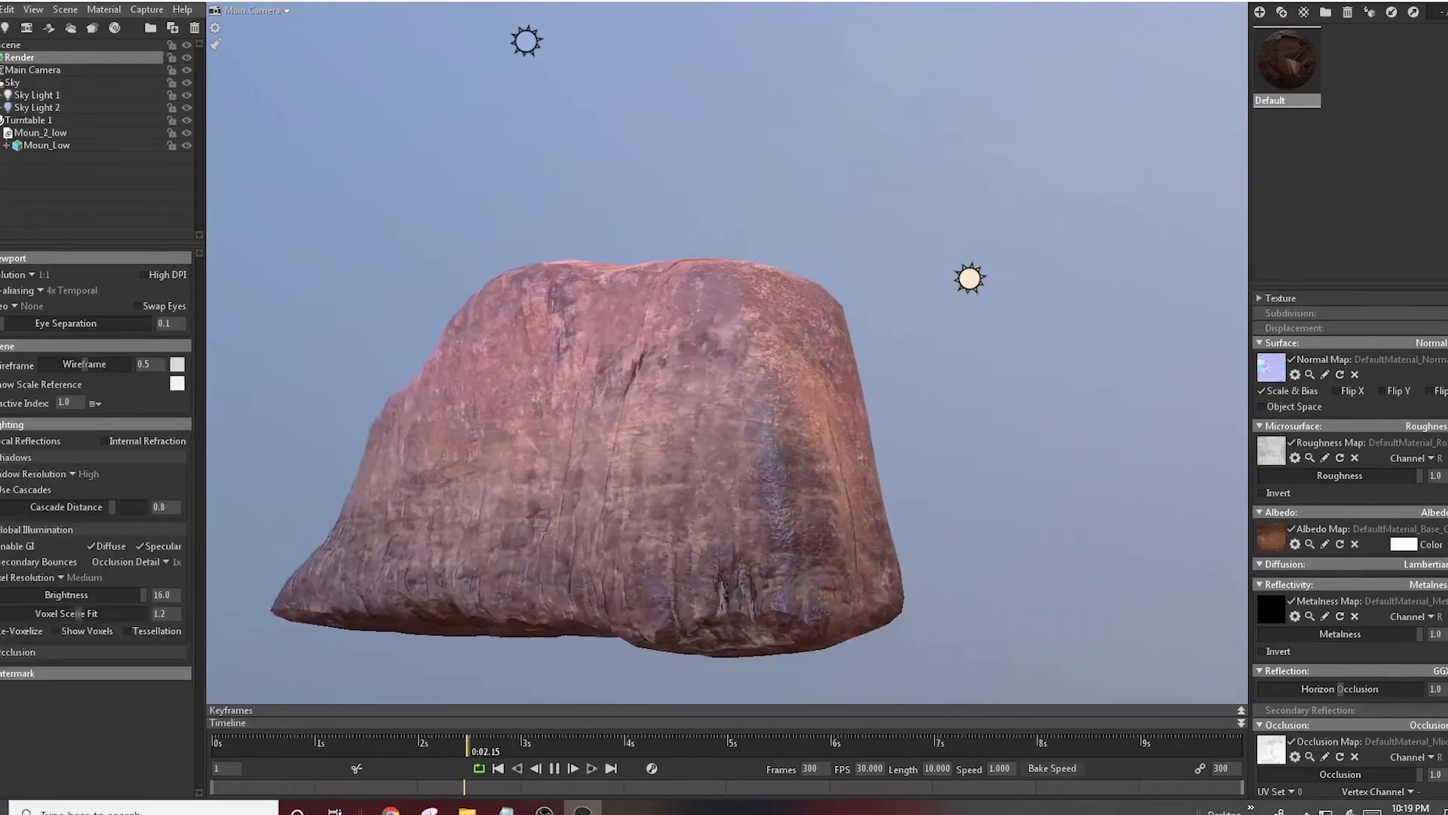
{"action": "left_click_drag", "start_coordinate": [144, 595], "coordinate": [123, 595]}
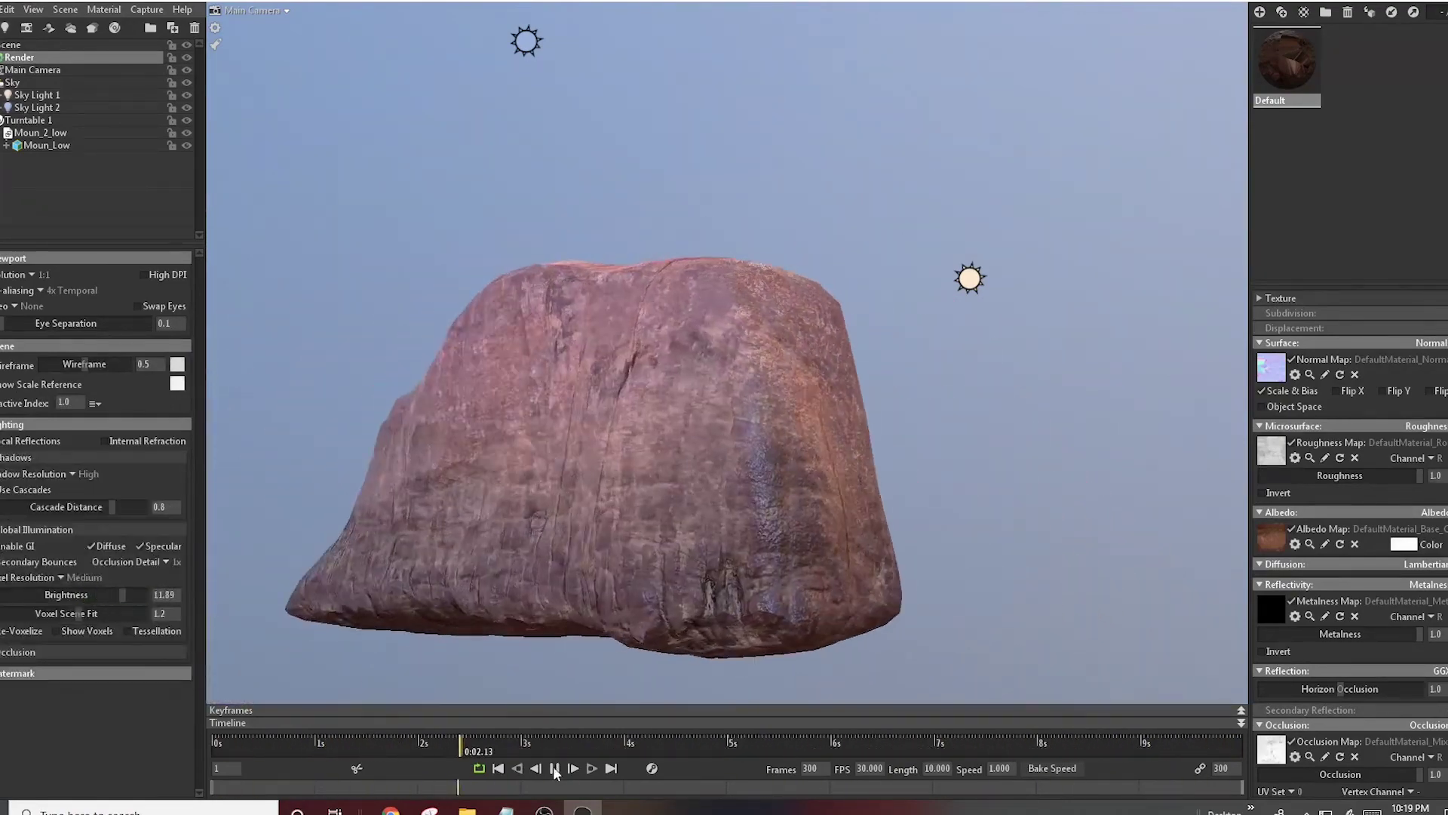
Scrub to 0:09.16, review both sky lights and playback, then open Save As for the scene
{"action": "left_click_drag", "start_coordinate": [462, 747], "coordinate": [1192, 747]}
{"action": "left_click", "coordinate": [37, 107]}
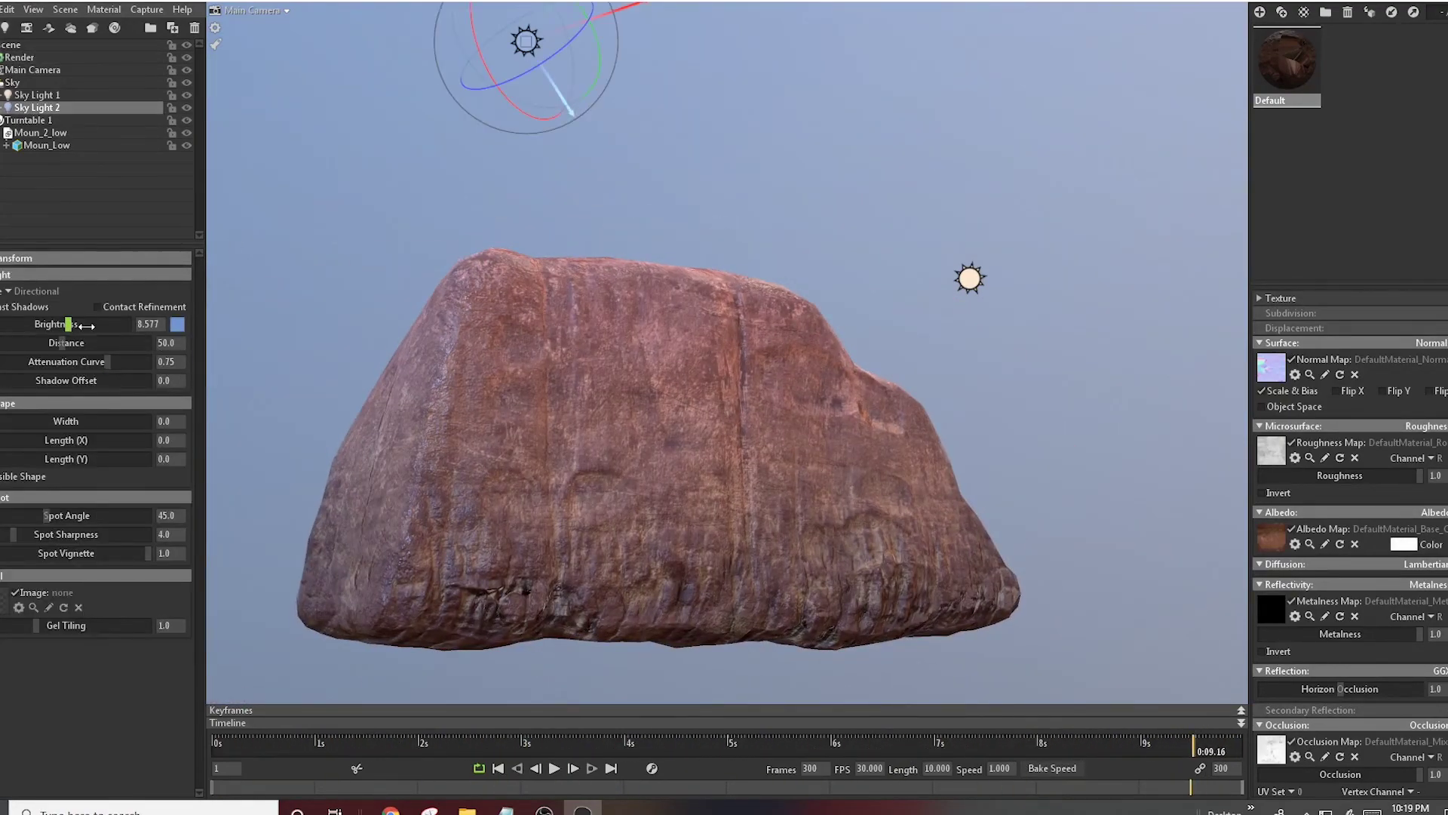
{"action": "left_click", "coordinate": [34, 95]}
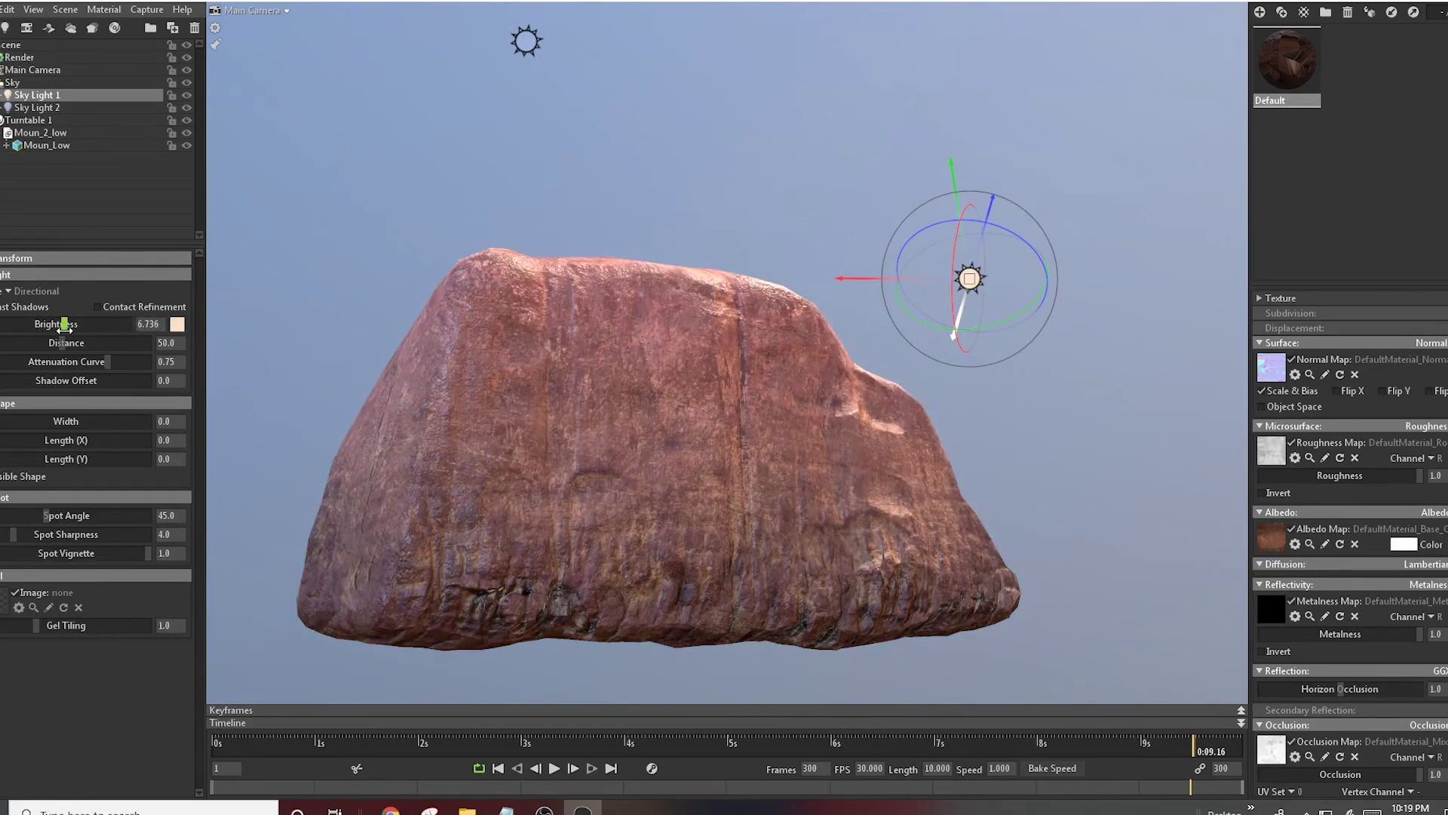
{"action": "key", "text": "space"}
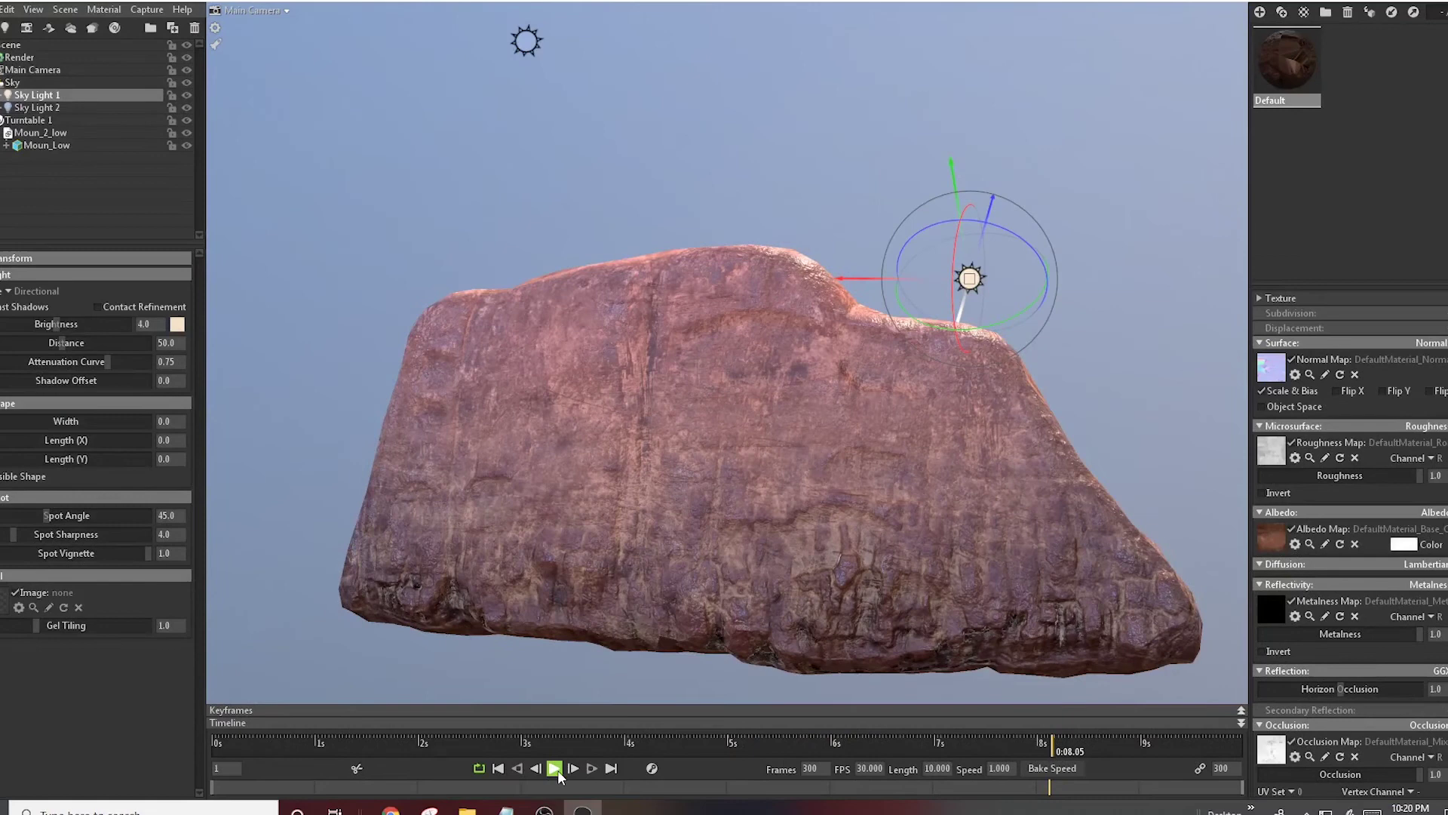
{"action": "left_click", "coordinate": [554, 768]}
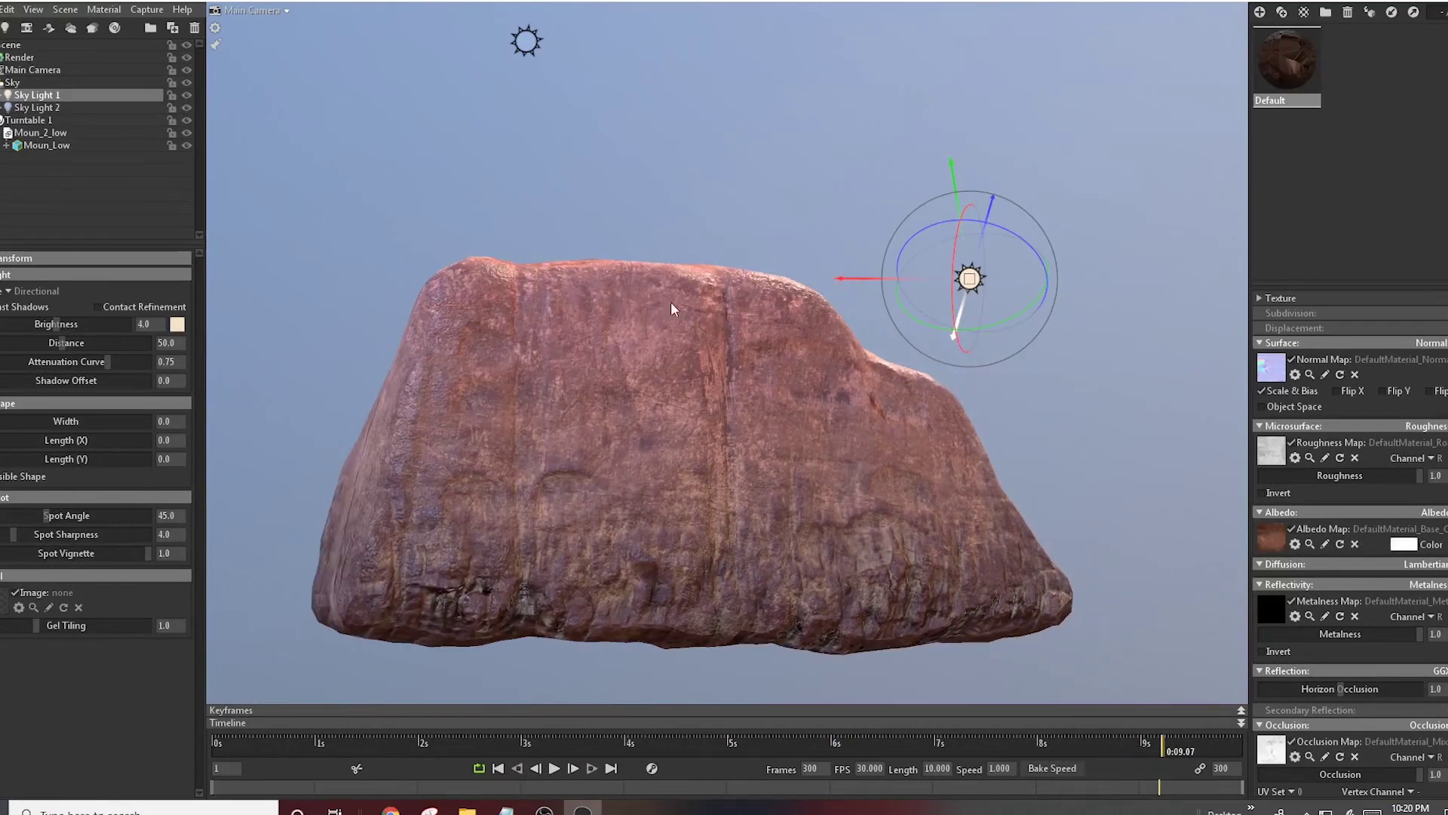
{"action": "left_click", "coordinate": [710, 252]}
{"action": "left_click_drag", "start_coordinate": [710, 252], "coordinate": [777, 252]}
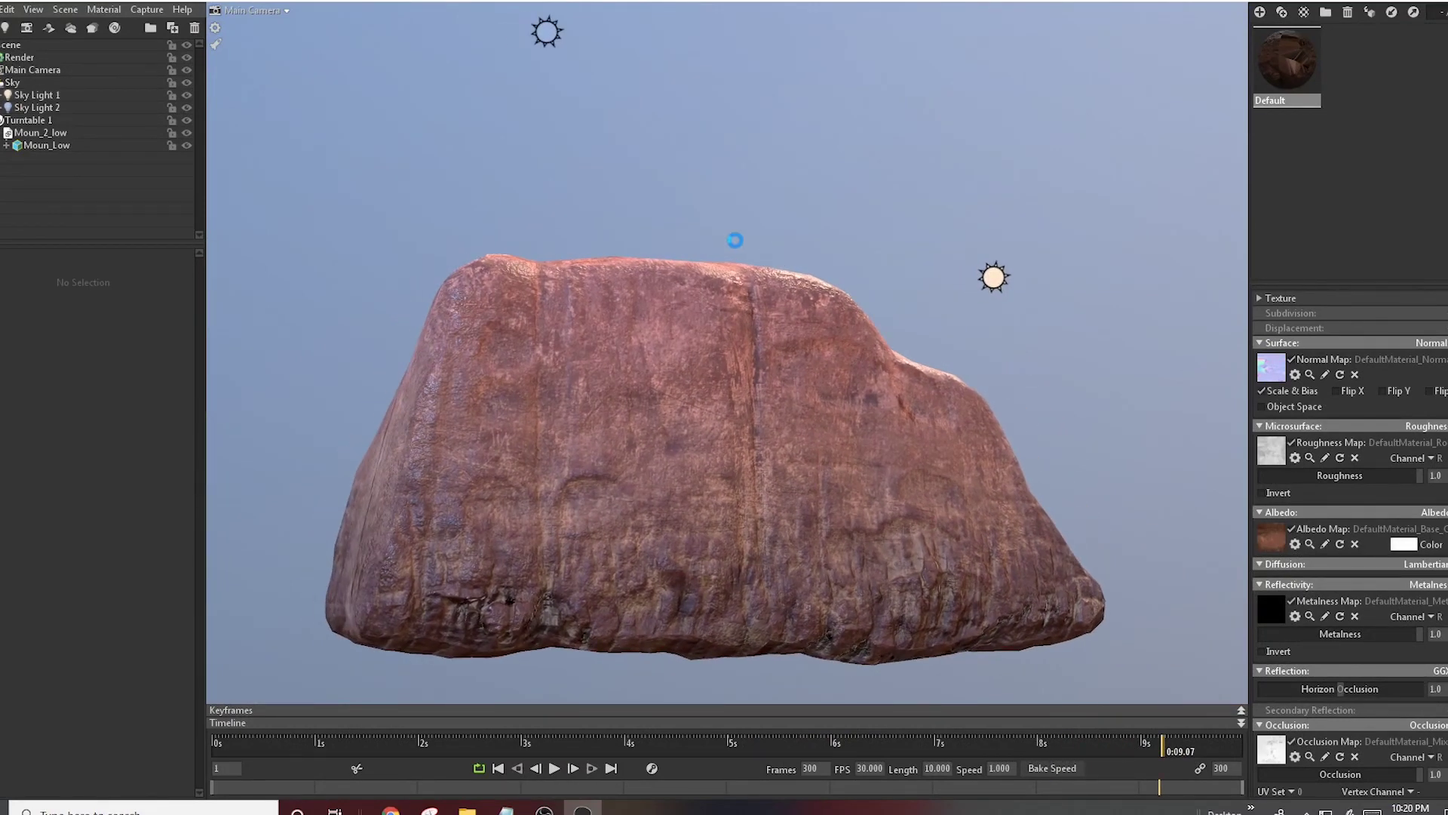
{"action": "key", "text": "ctrl+s"}
Save the scene as 'Scene' in the Mounting_2 folder and scrub the turntable to 0:05.11
{"action": "double_click", "coordinate": [242, 129]}
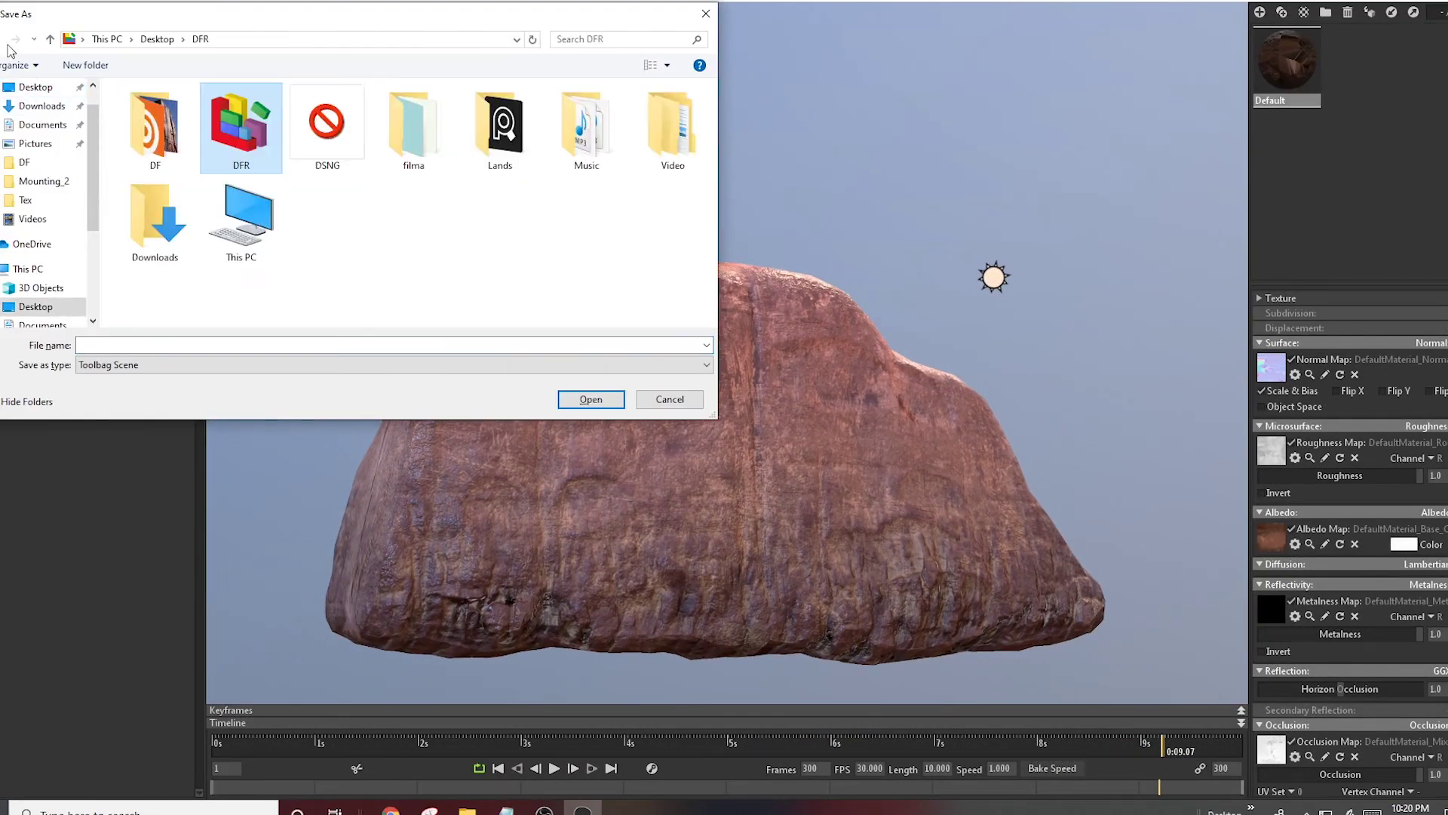
{"action": "double_click", "coordinate": [170, 148]}
{"action": "type", "text": "Scene_light"}
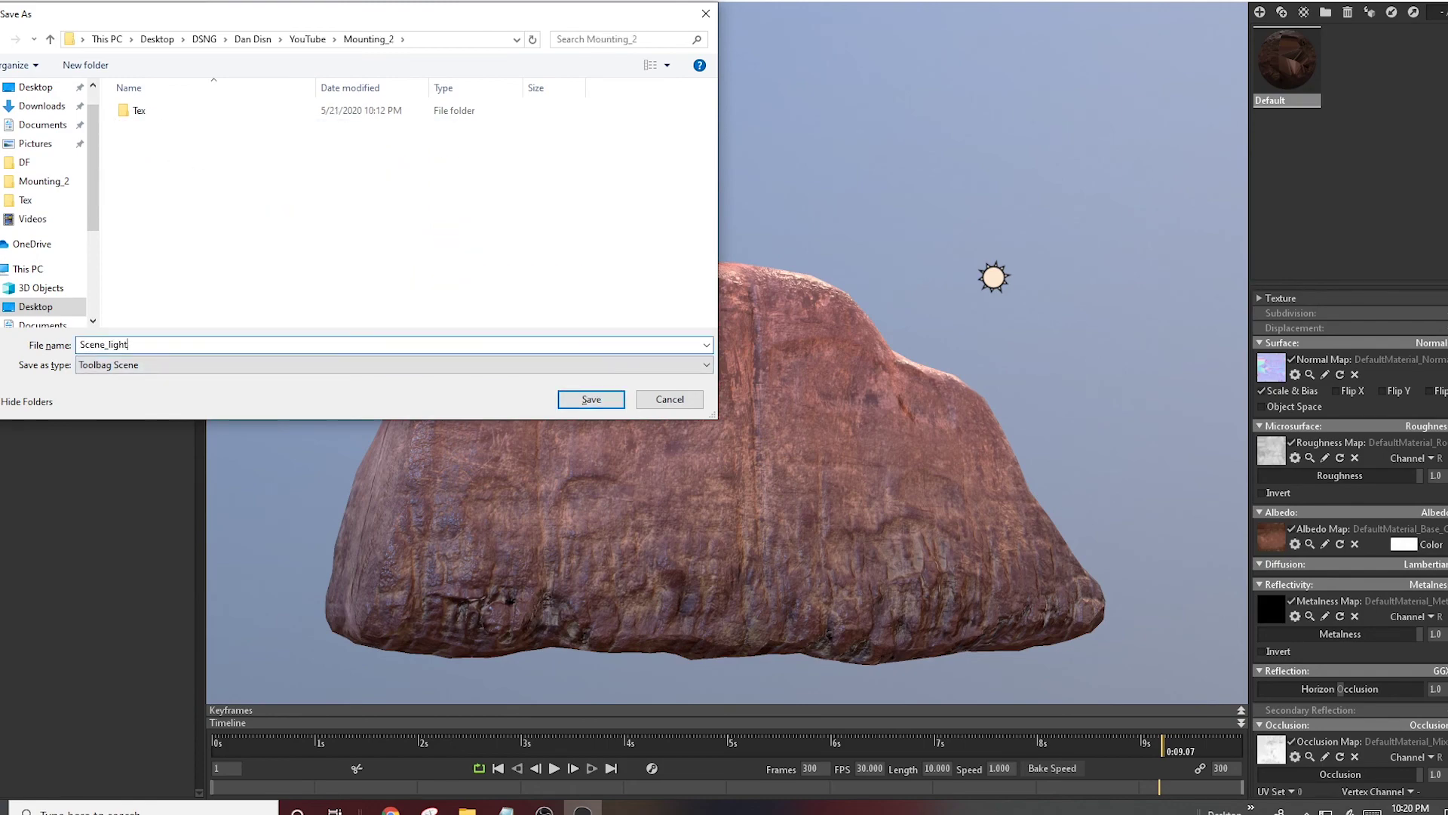
{"action": "key", "text": "Return"}
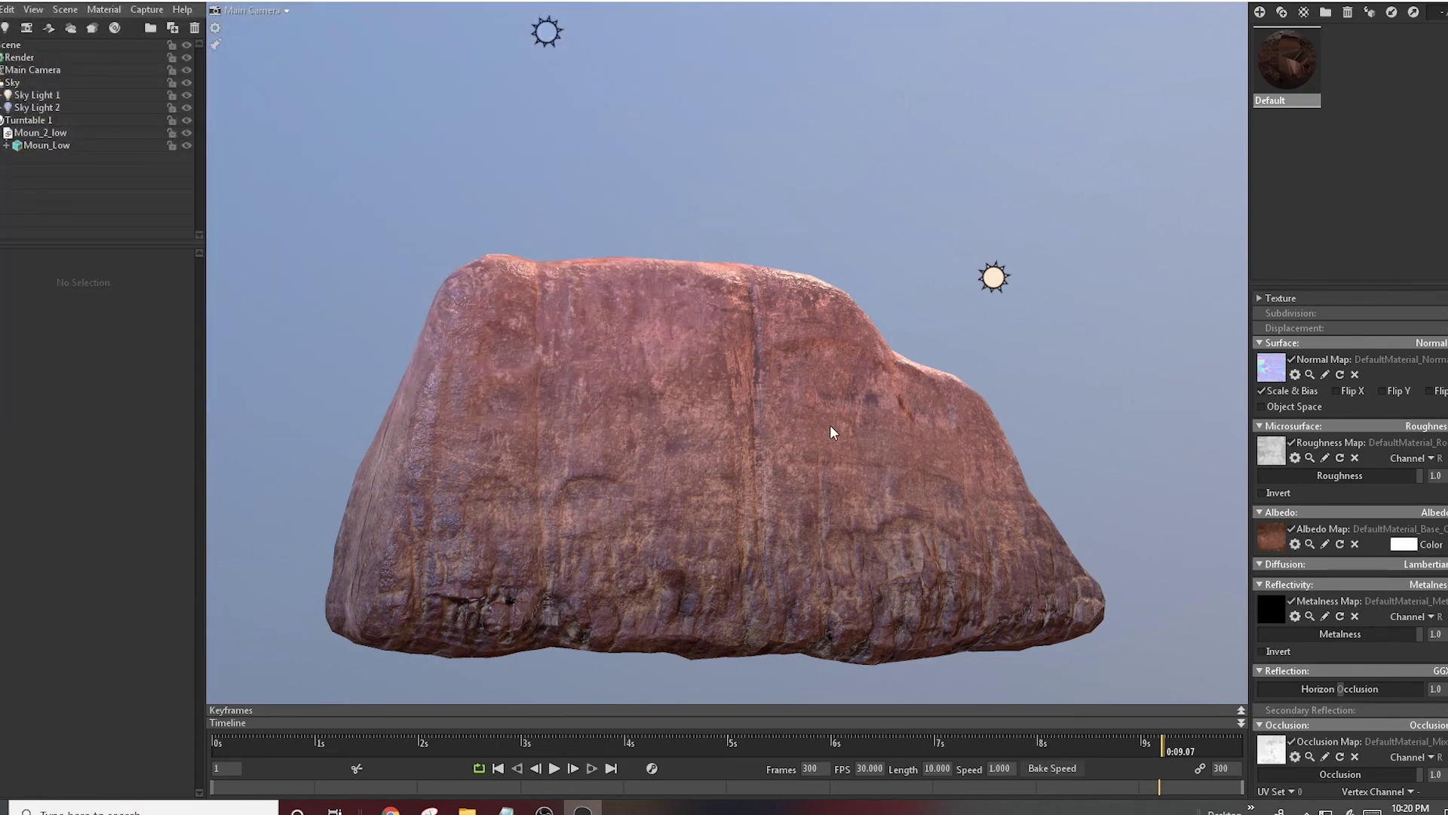
{"action": "left_click_drag", "start_coordinate": [649, 744], "coordinate": [764, 706]}
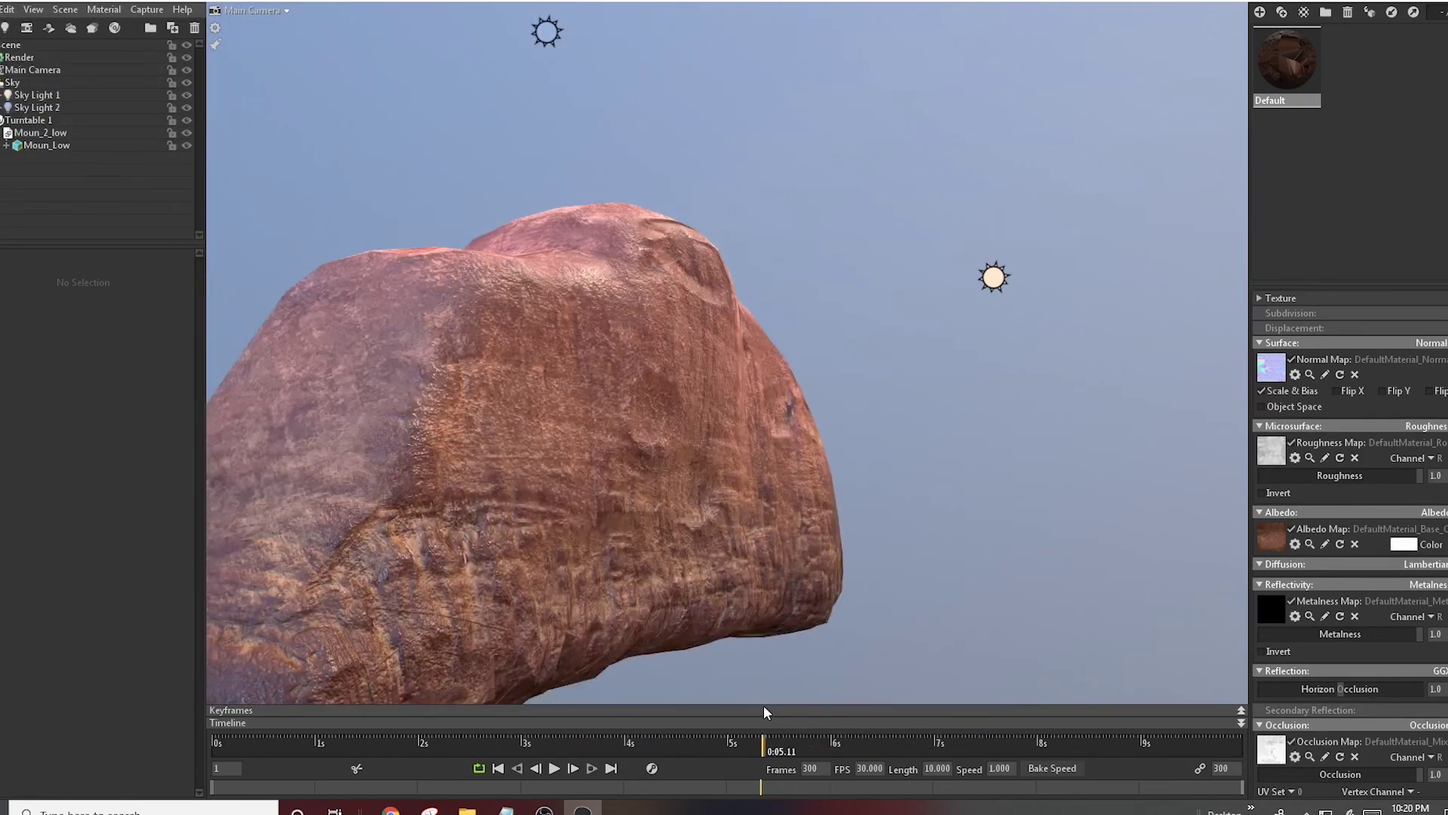